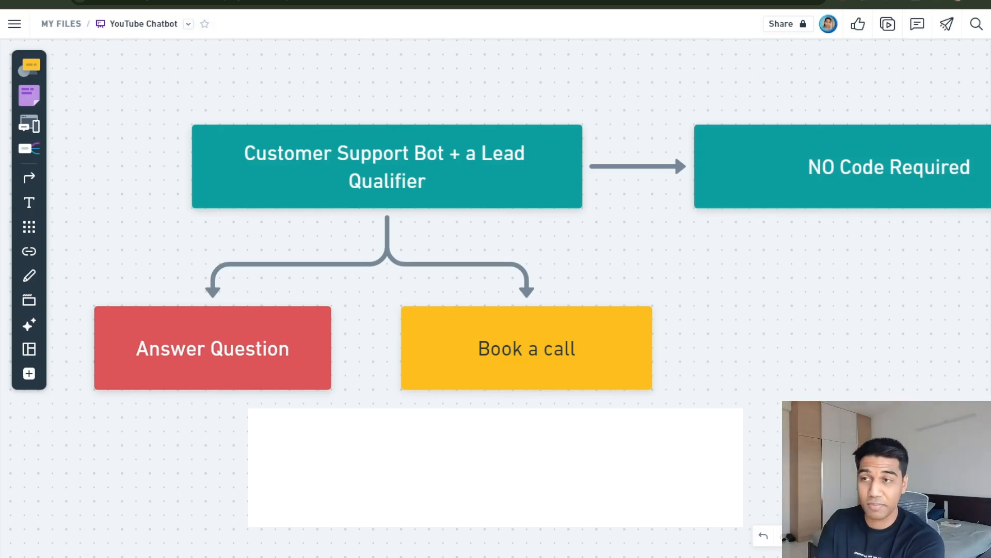
Switch to the Better With AI agency website and review its services, three-step process and FAQ section.
click(863, 193)
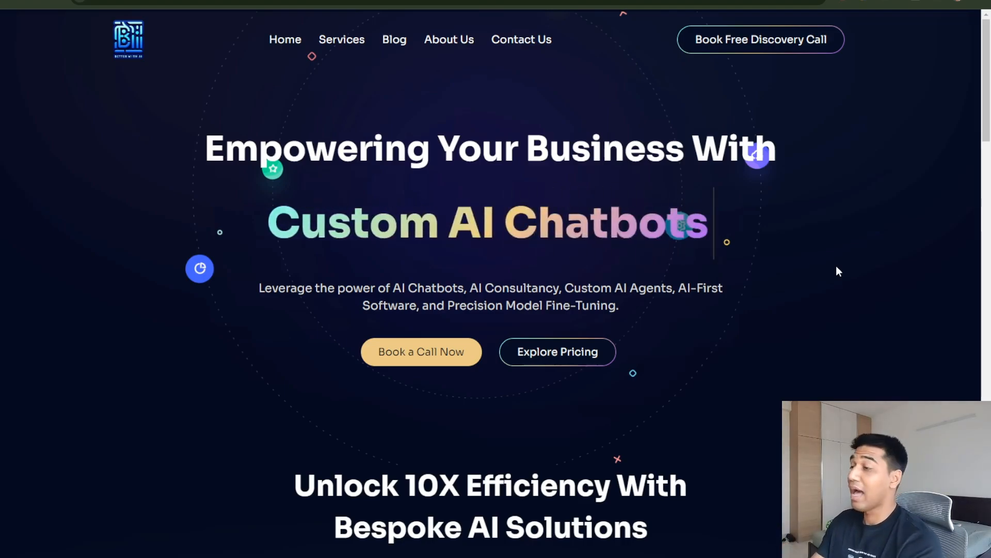
scroll(820, 316, down, 1)
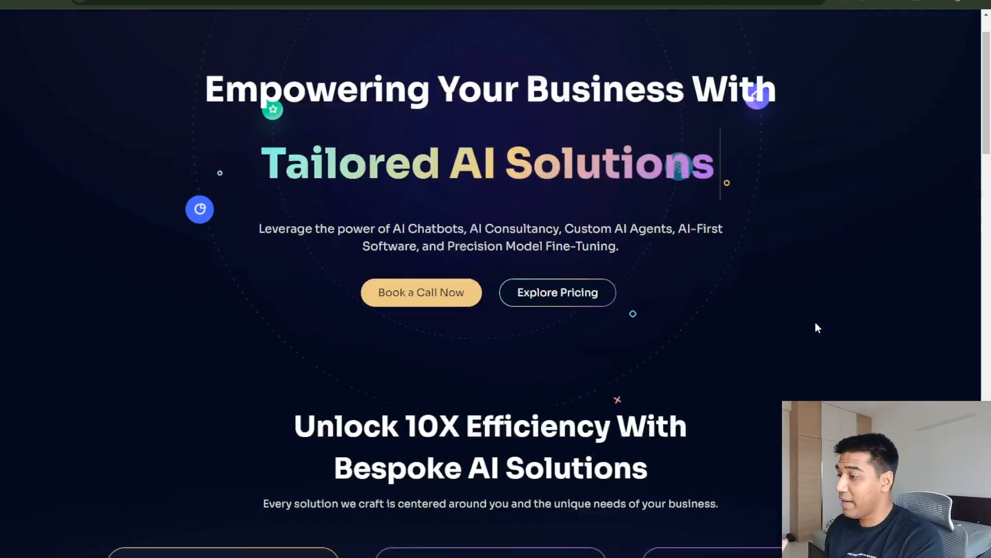
scroll(816, 327, down, 15)
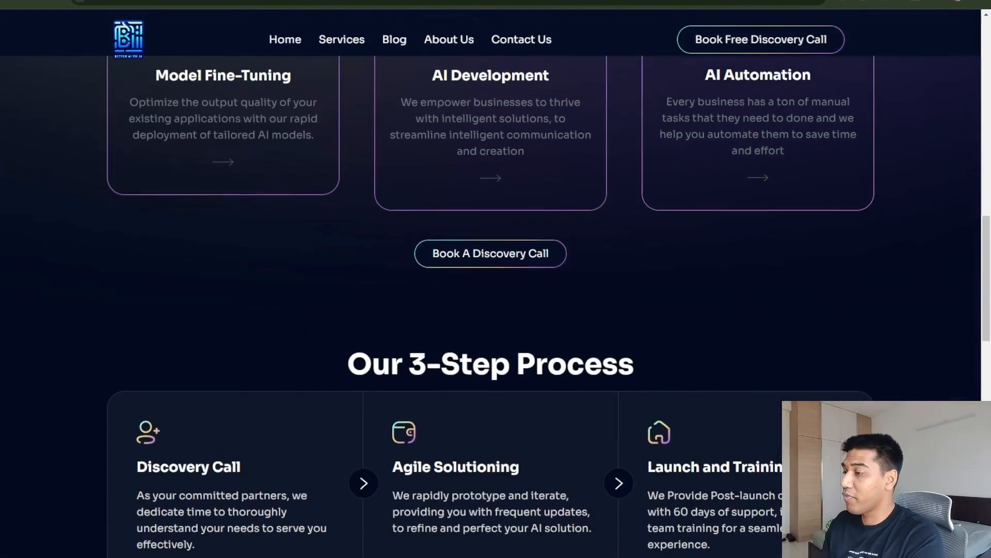
scroll(491, 307, up, 7)
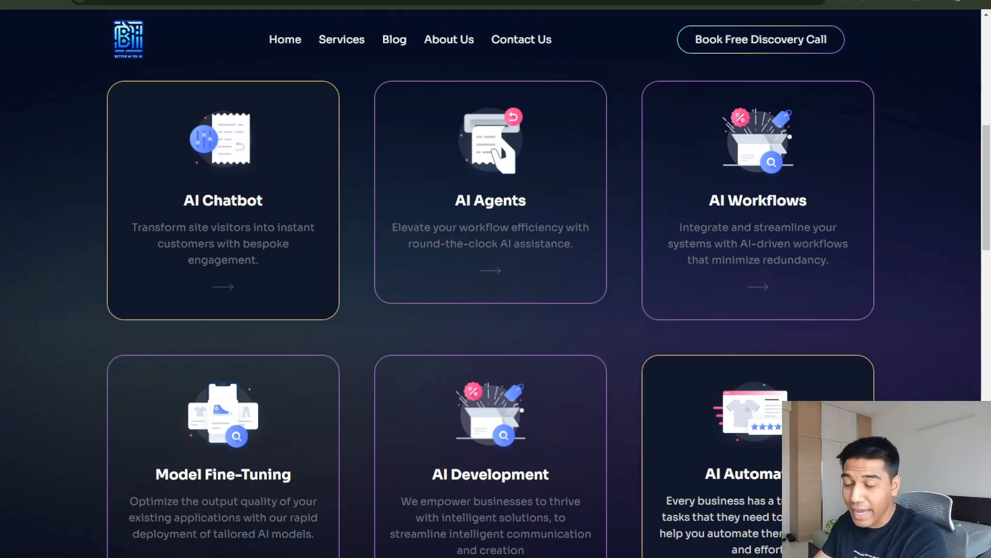
scroll(383, 374, up, 1)
scroll(383, 373, up, 3)
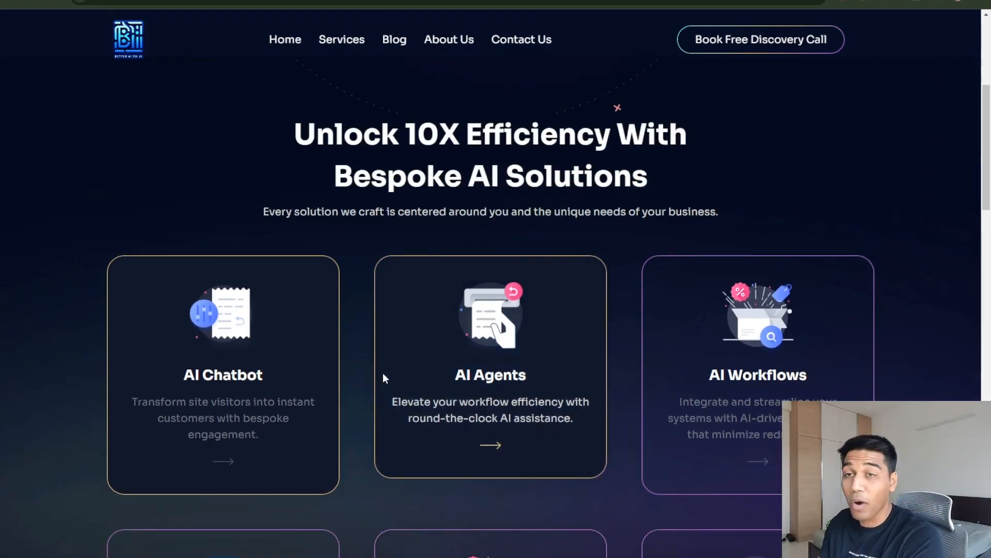
scroll(382, 374, down, 15)
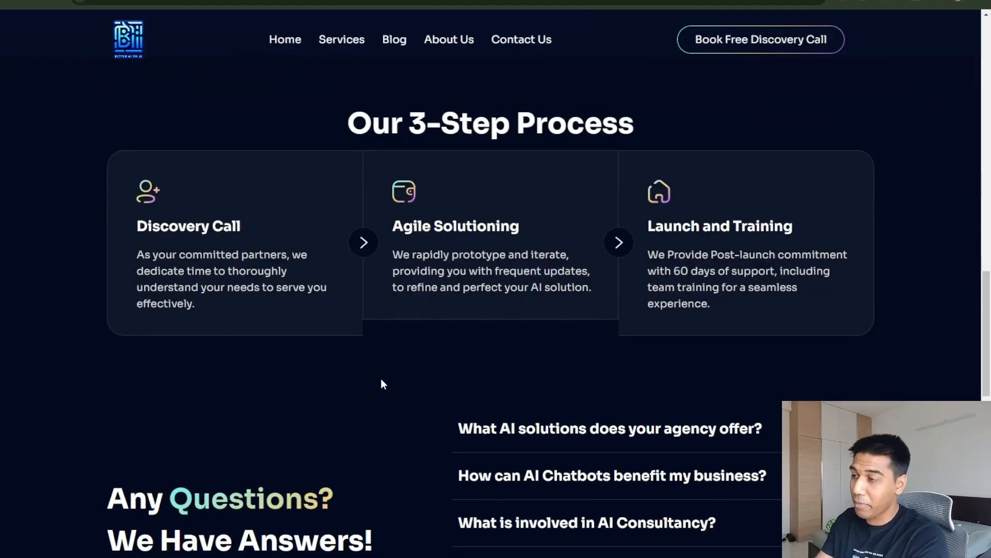
scroll(381, 382, down, 7)
scroll(437, 346, down, 6)
scroll(438, 355, up, 6)
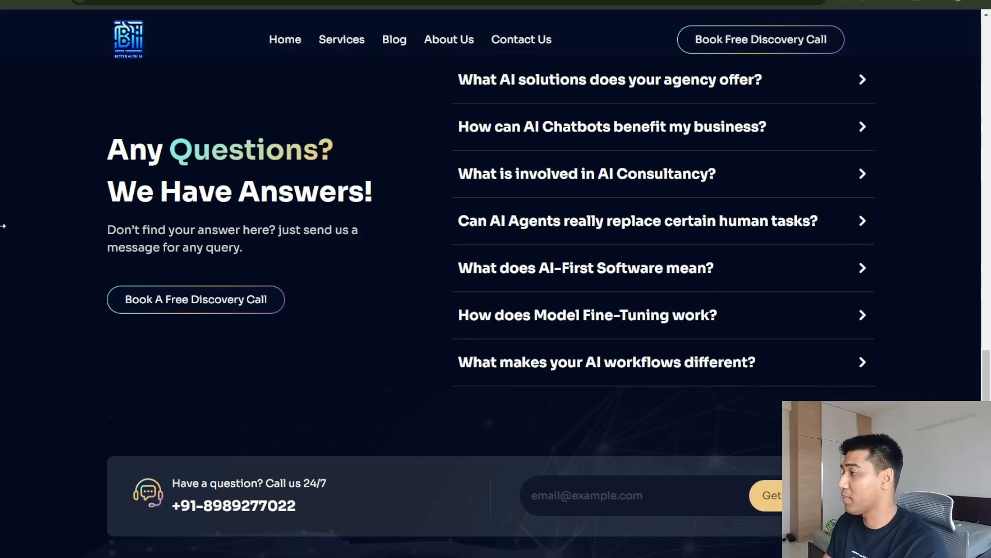
Switch to Voiceflow and set up a new assistant named betterWithAI with Chat modality and English (en-US) as its language.
click(327, 0)
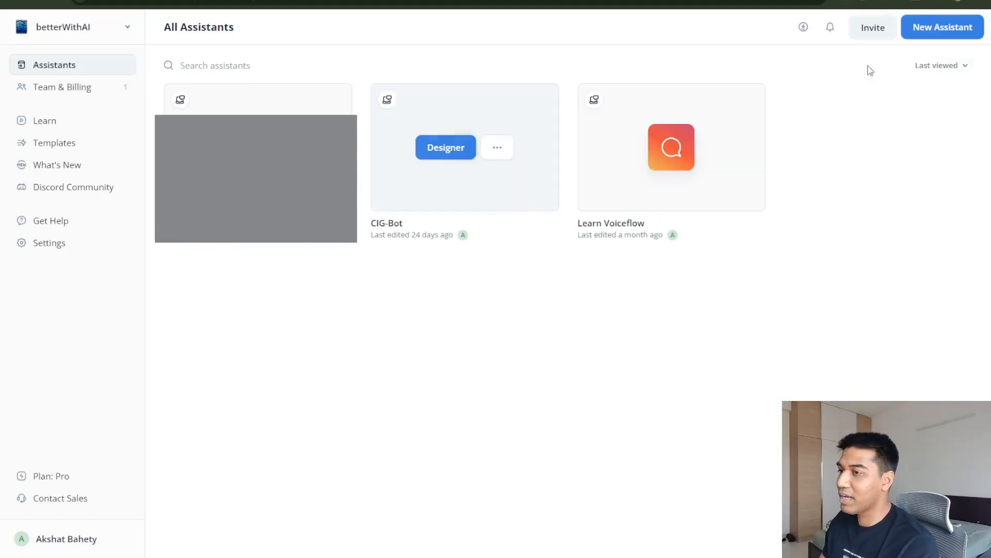
click(947, 27)
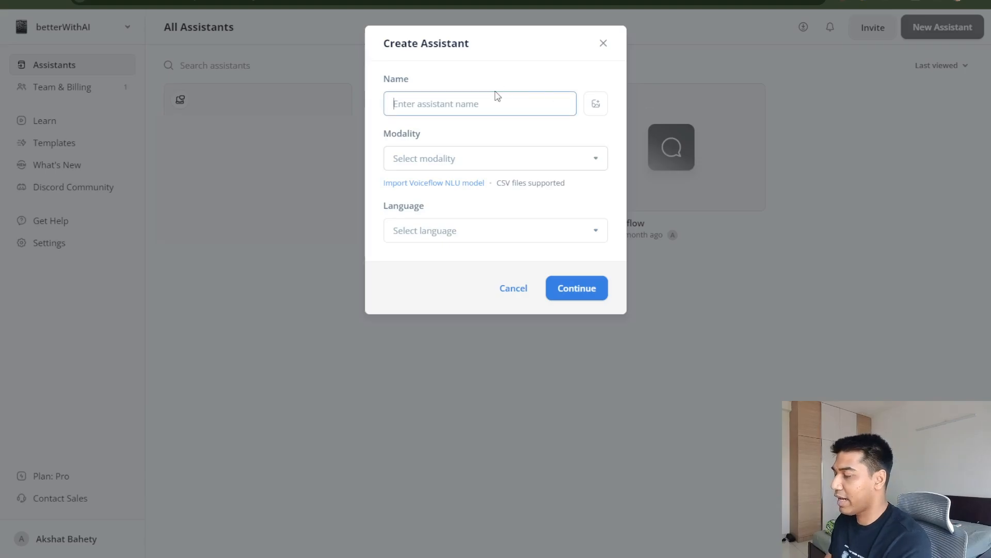
text(bett)
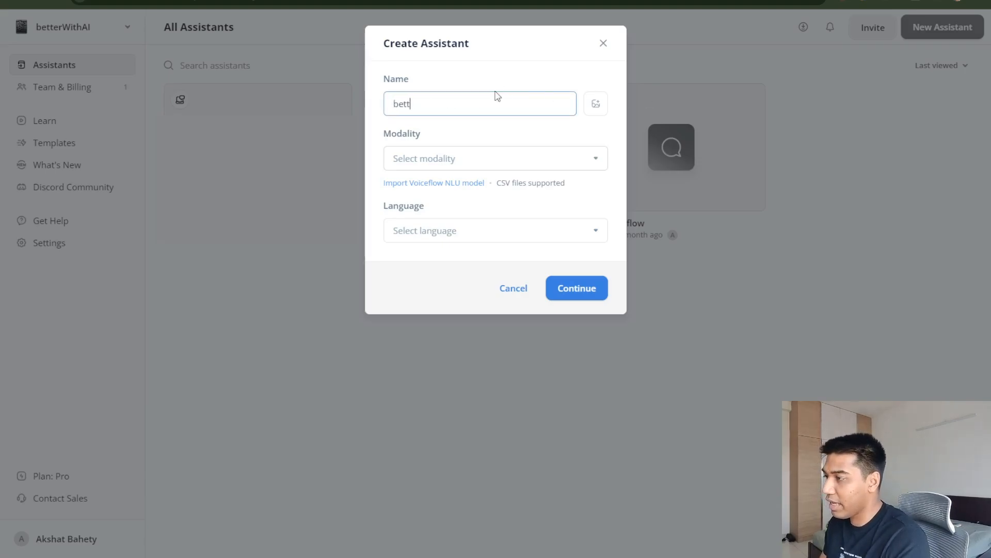
text(erWithAI)
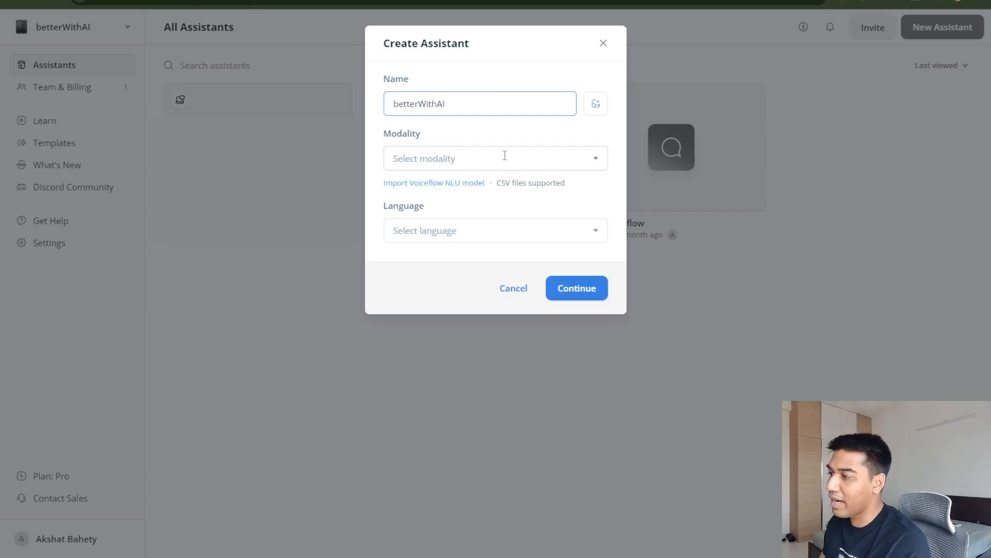
click(505, 155)
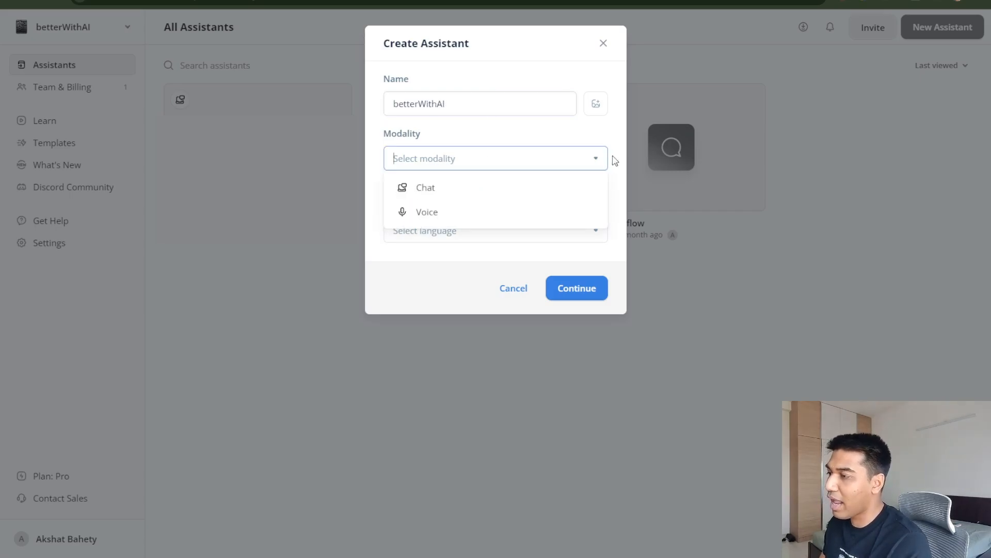
click(524, 186)
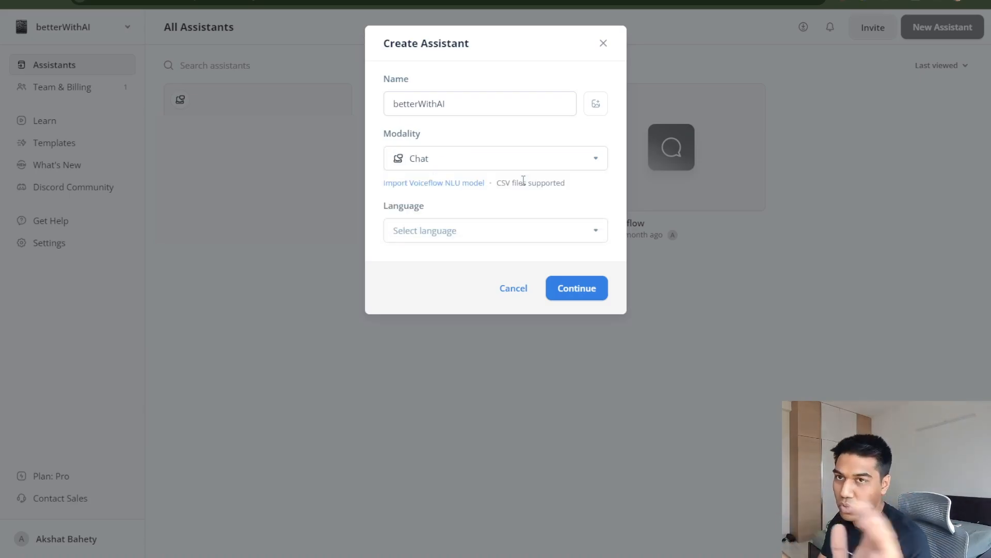
click(404, 229)
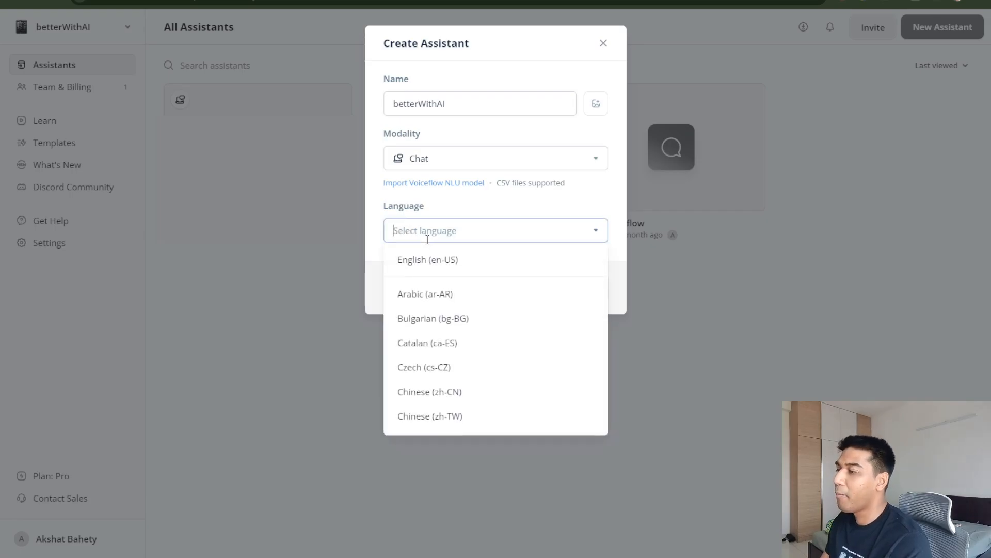
click(429, 260)
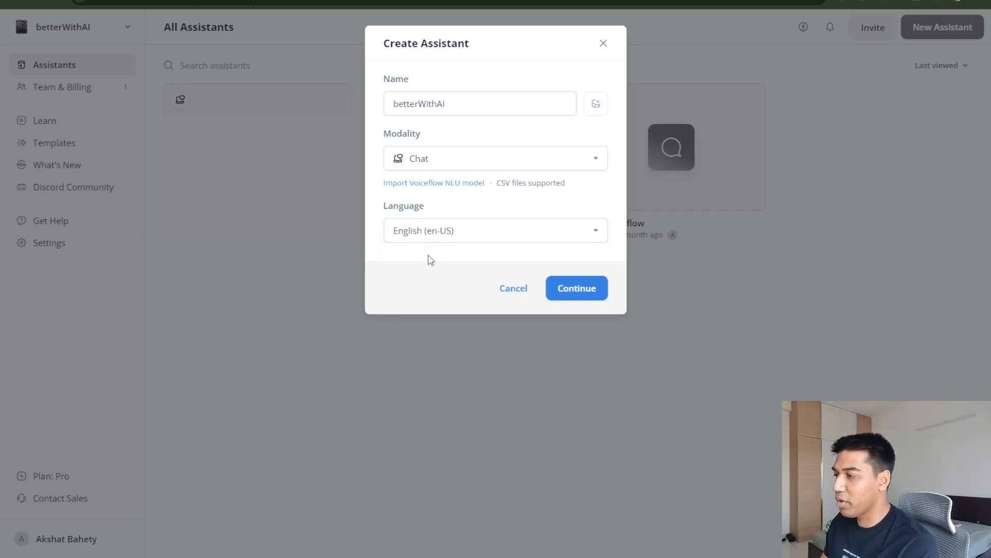
Check the other available languages, keep English (en-US), and create the assistant with the default workspace access.
click(567, 231)
scroll(486, 313, down, 10)
scroll(486, 312, up, 10)
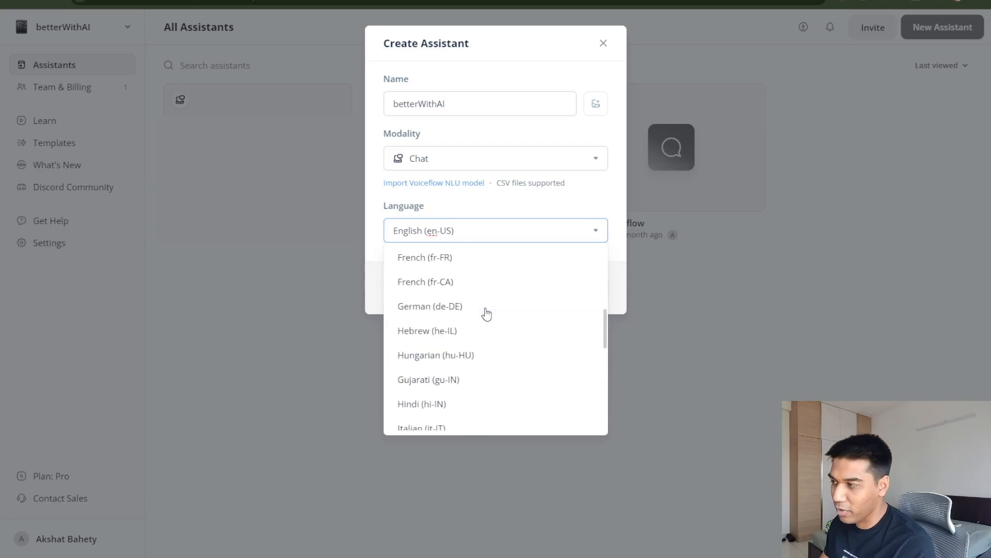
click(543, 214)
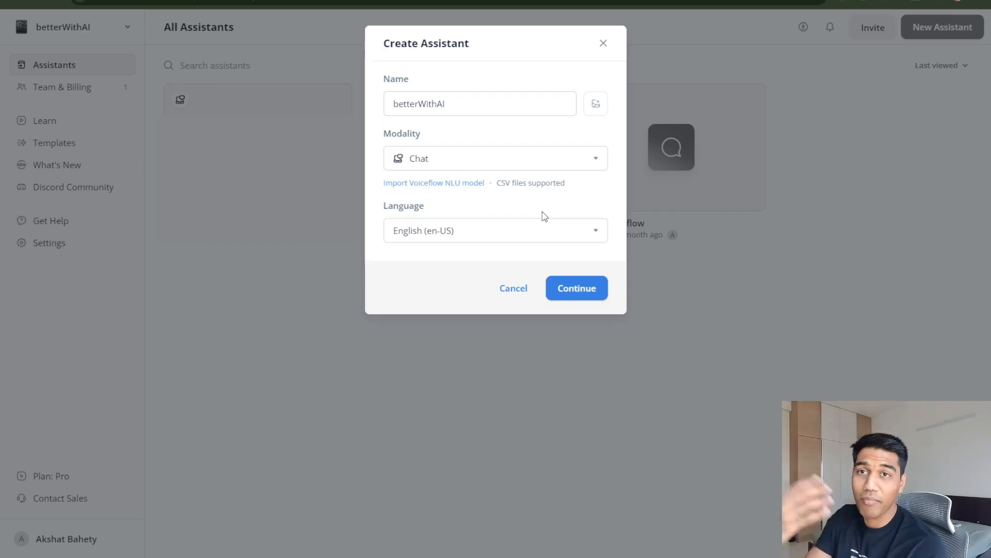
click(574, 288)
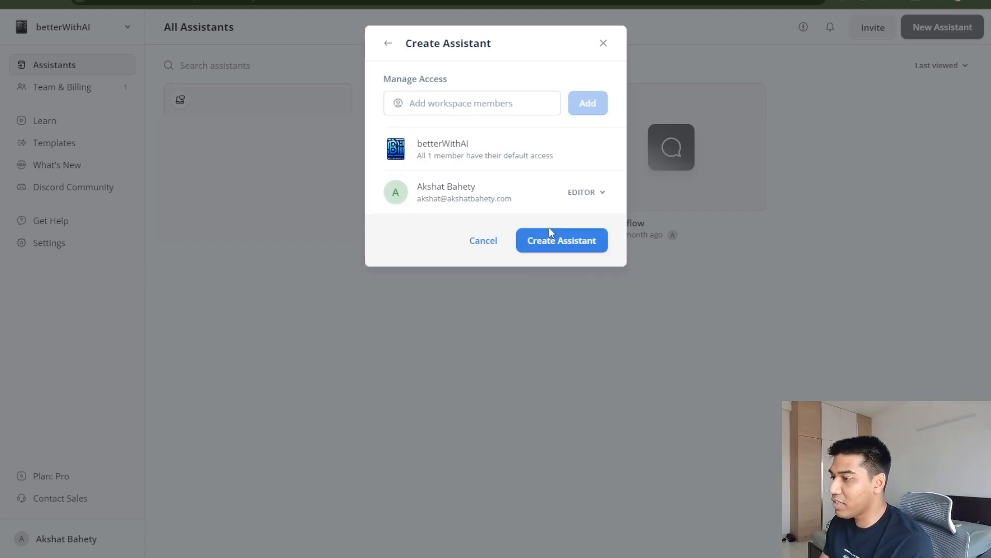
click(554, 247)
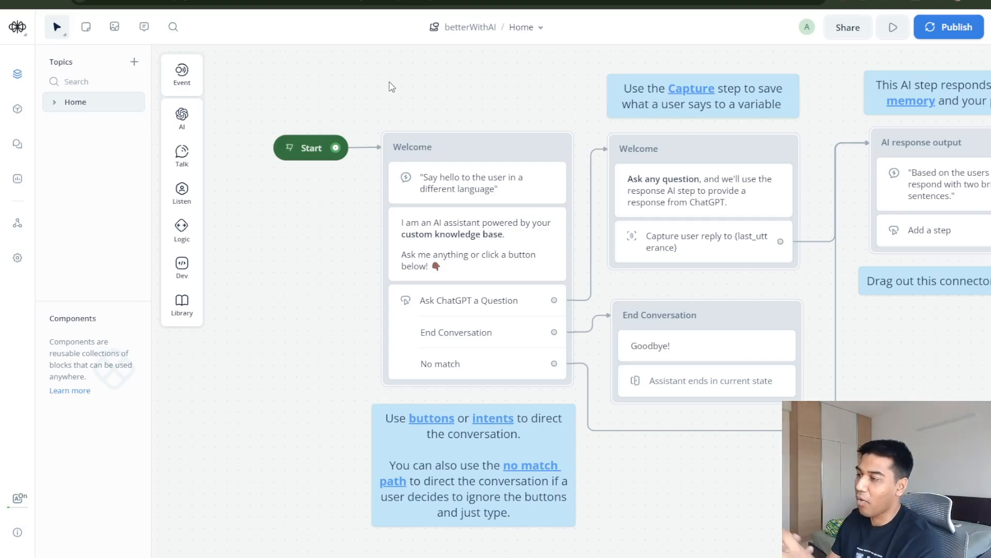
Delete all the starter template blocks and notes from the canvas, keeping only the Start block.
key(ctrl+a)
key(Delete)
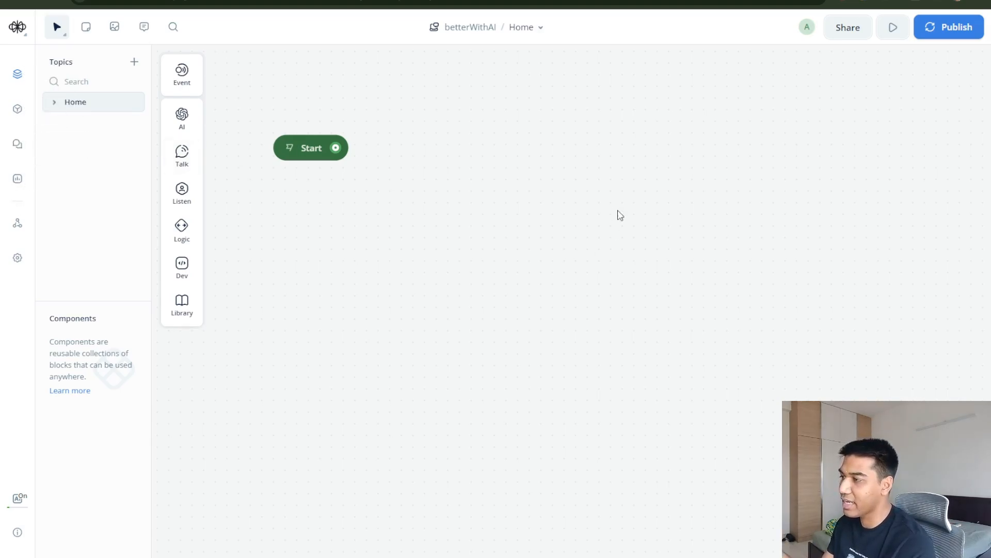
drag(617, 215, 586, 239)
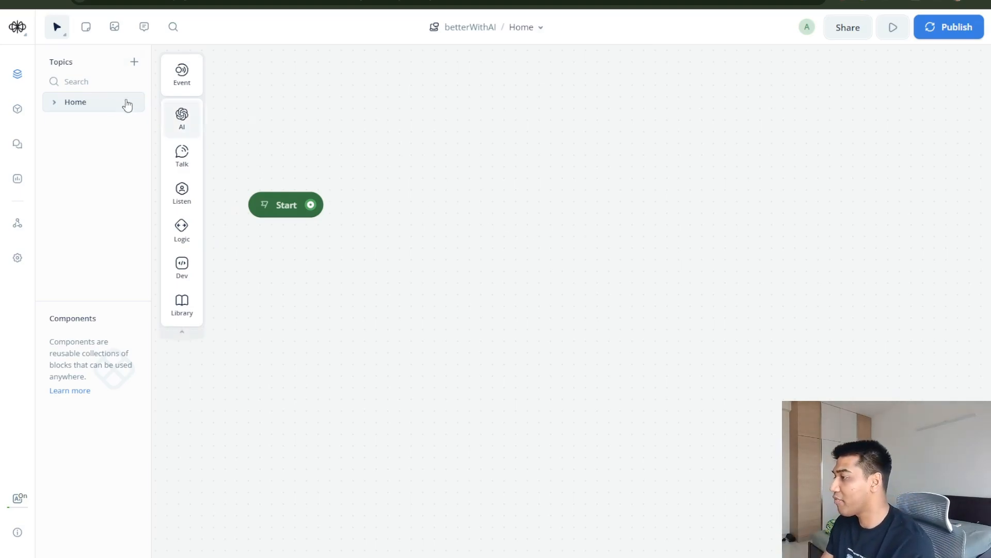
Look through the assistant's knowledge, transcripts, analytics and integrations pages, and return to the design canvas.
click(23, 108)
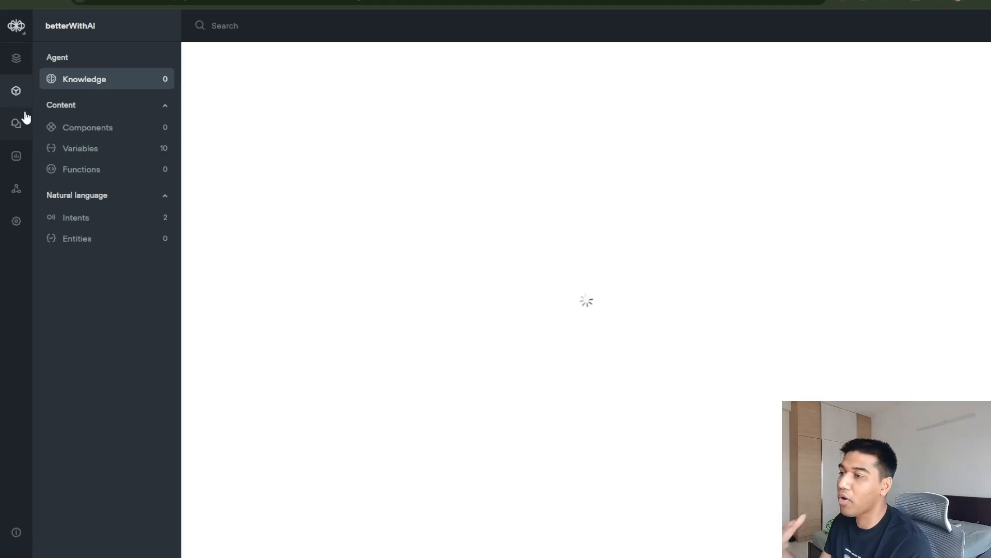
click(22, 136)
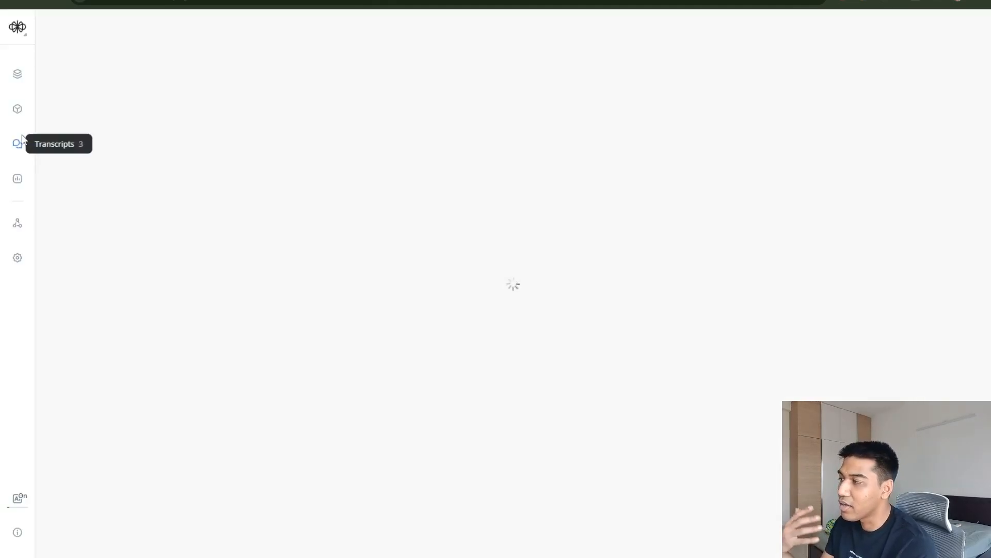
click(17, 177)
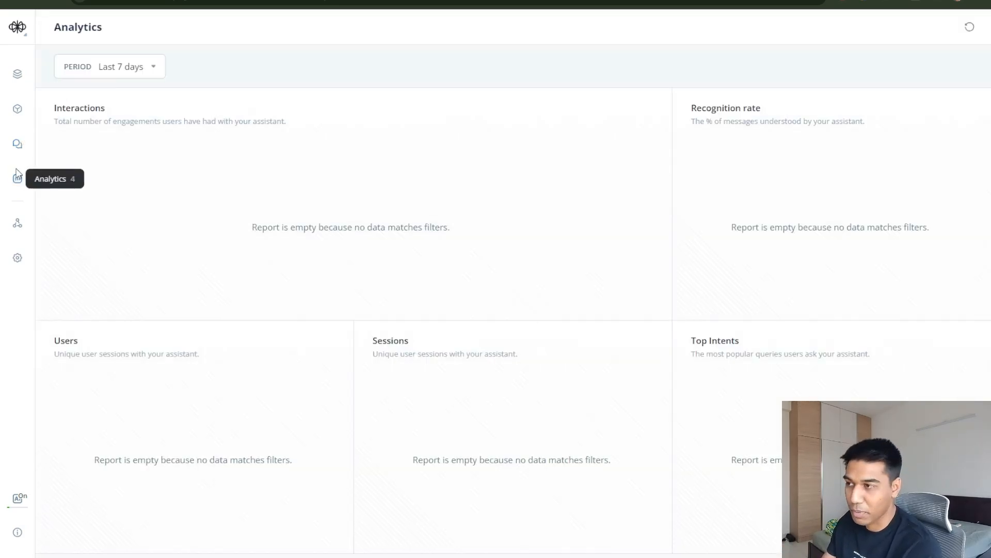
click(17, 223)
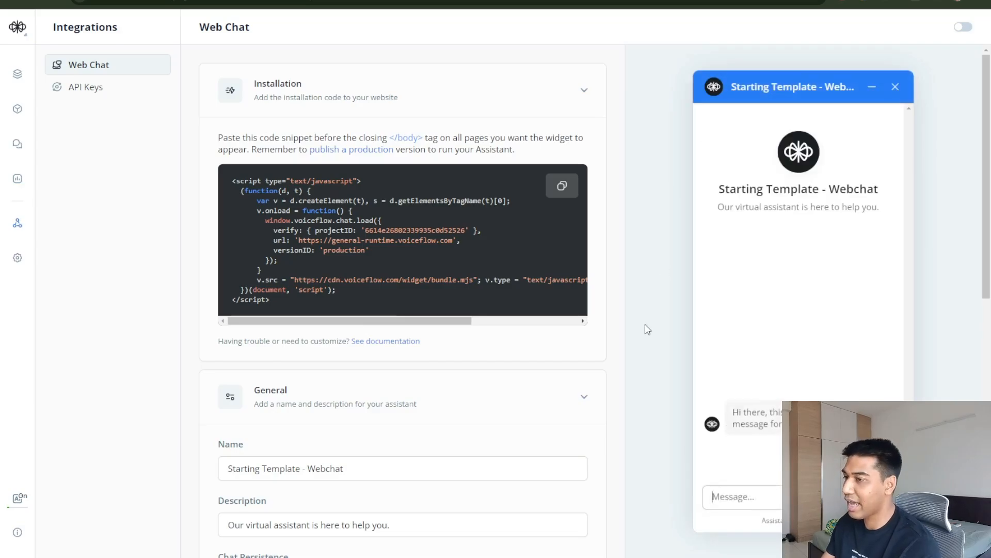
click(16, 79)
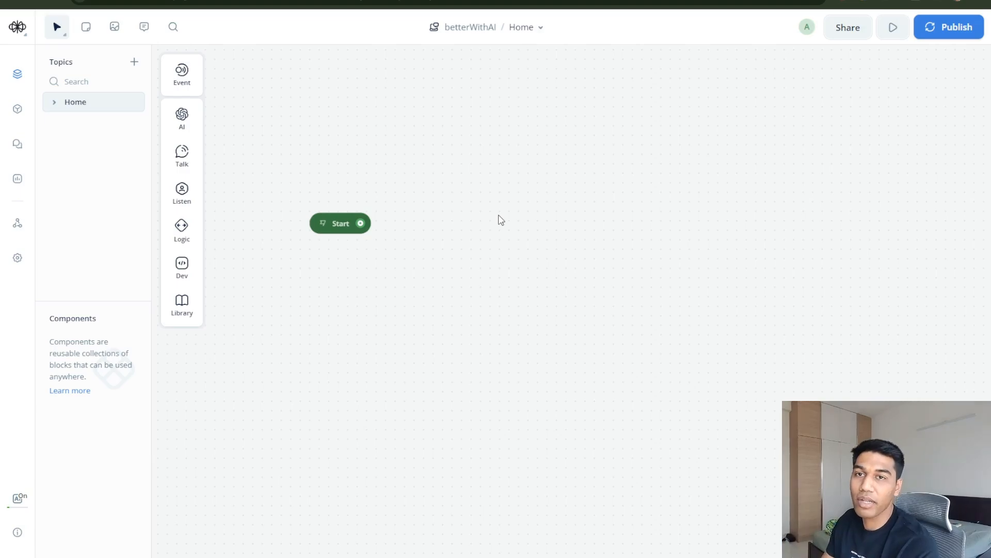
Add a Text step as a new block beside the Start block and name the block "Welcome Block".
mouse_move(181, 158)
drag(252, 221, 437, 190)
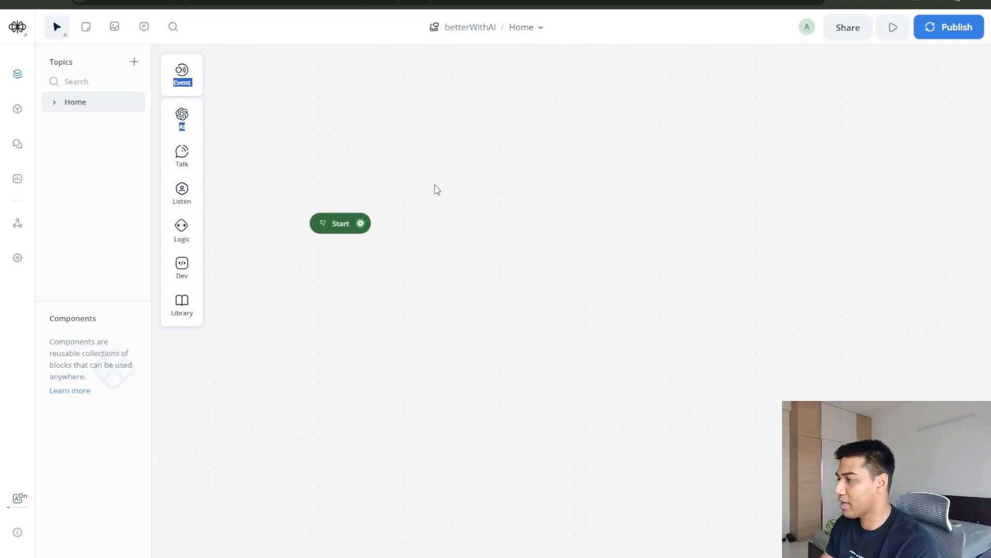
drag(230, 153, 485, 201)
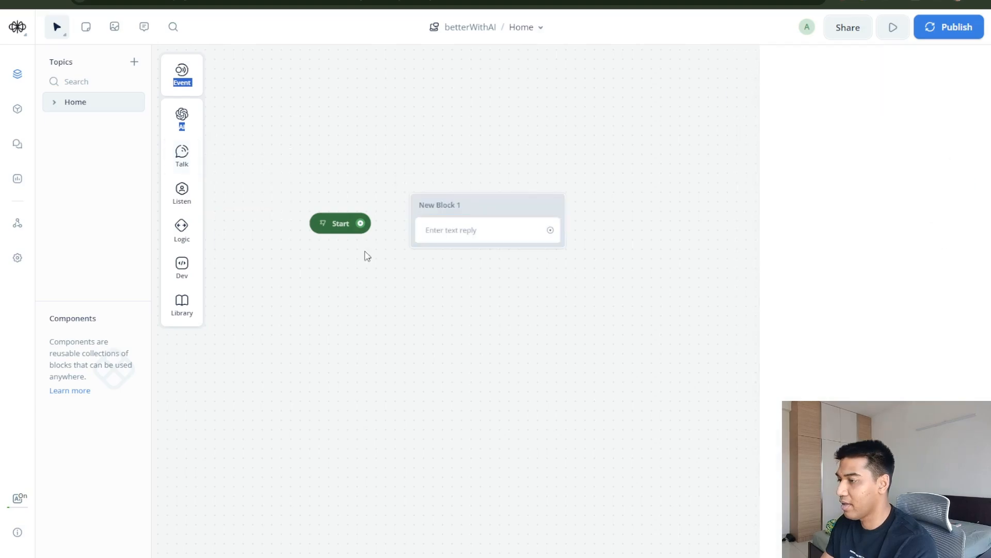
mouse_move(189, 161)
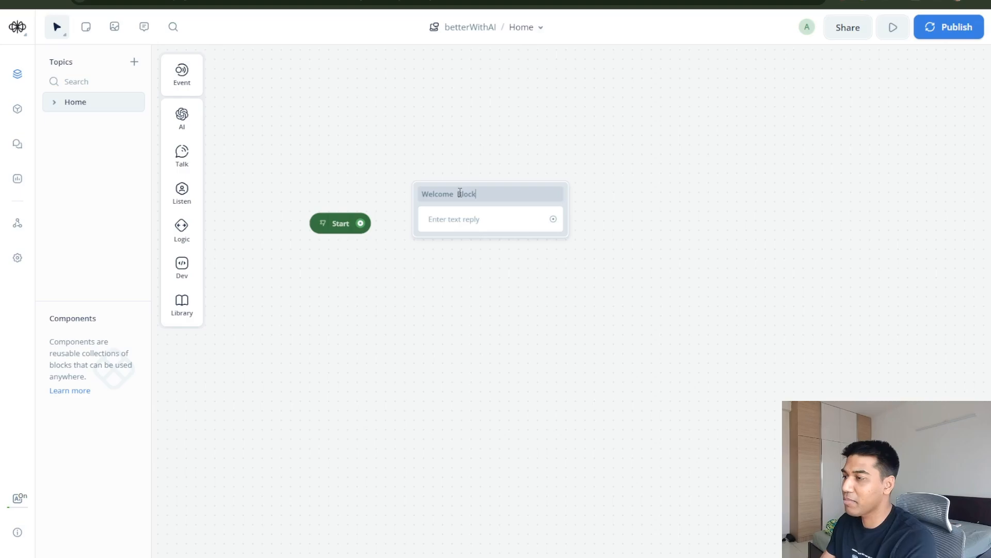
Enter "Hi, welcome to betterWithAI, how can I help you?" as the Welcome Block's text reply.
click(467, 222)
click(912, 118)
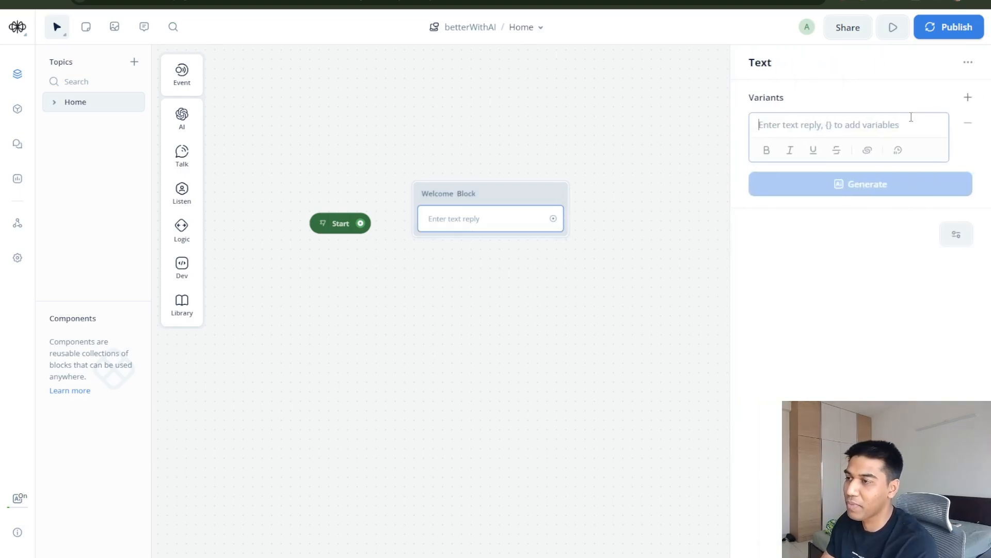
text(Hi,)
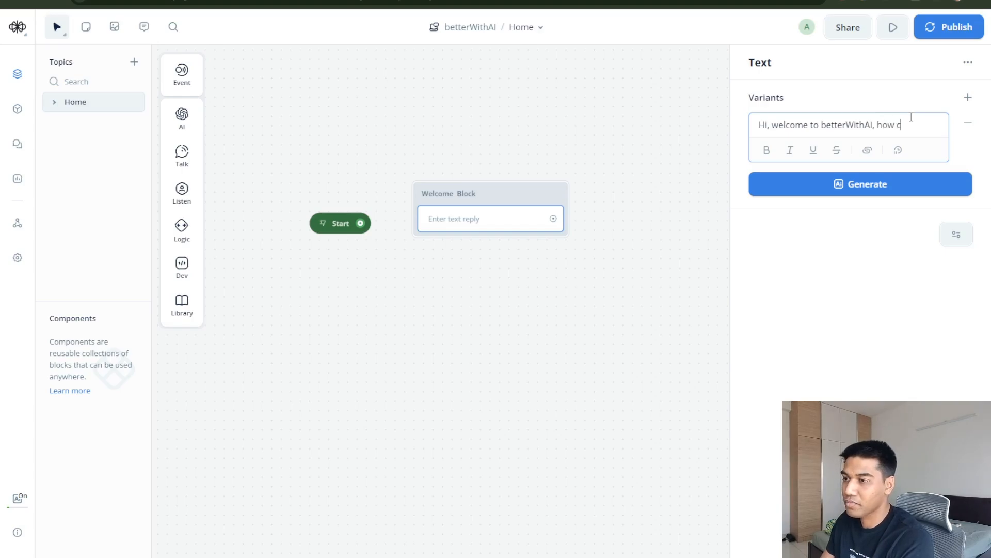
text(yo)
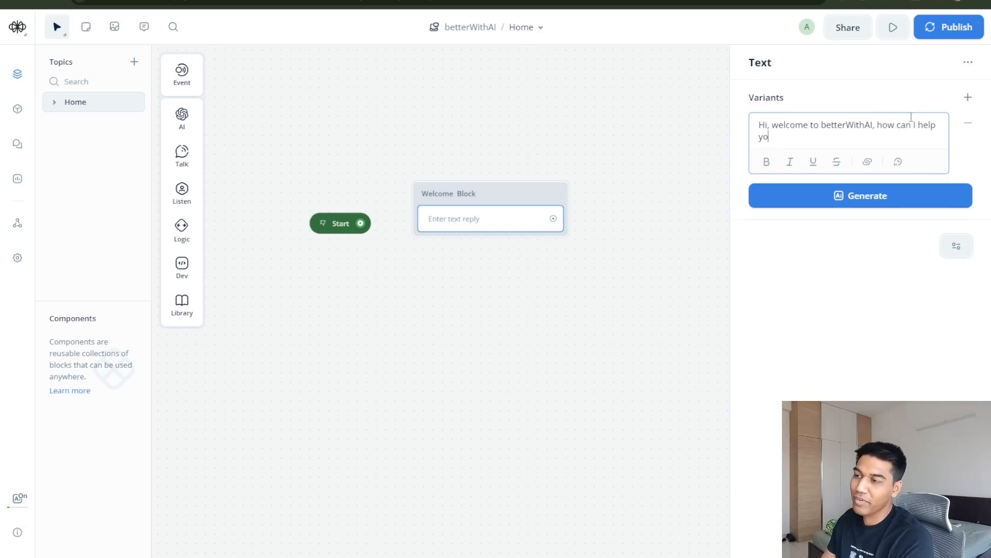
text(pu?)
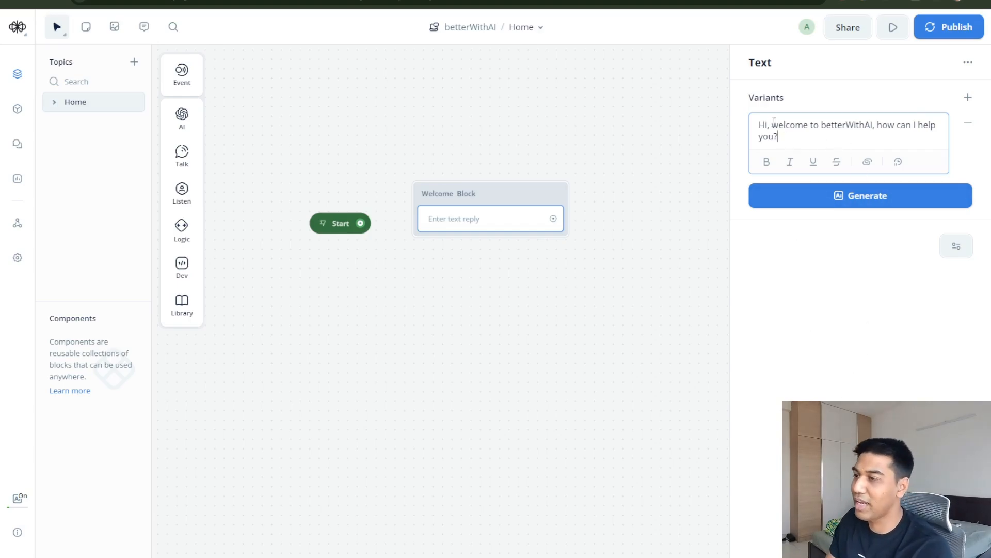
Remove the "Hi," greeting from the text reply so that it starts with a capitalised "Welcome to betterWithAI".
drag(775, 123, 808, 177)
key(Left)
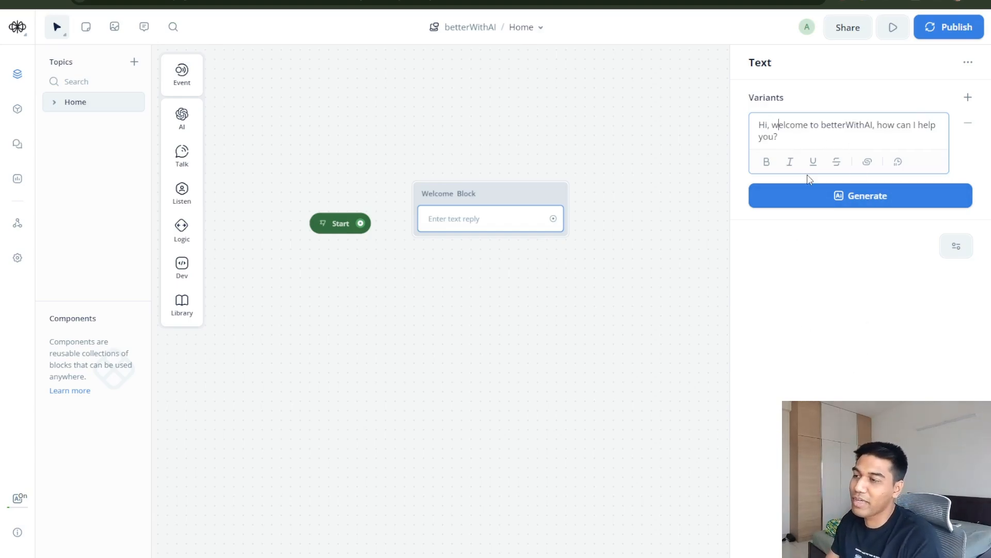
key(BackSpace)
key(BackSpace)
key(BackSpace)
key(BackSpace)
key(BackSpace)
text(W)
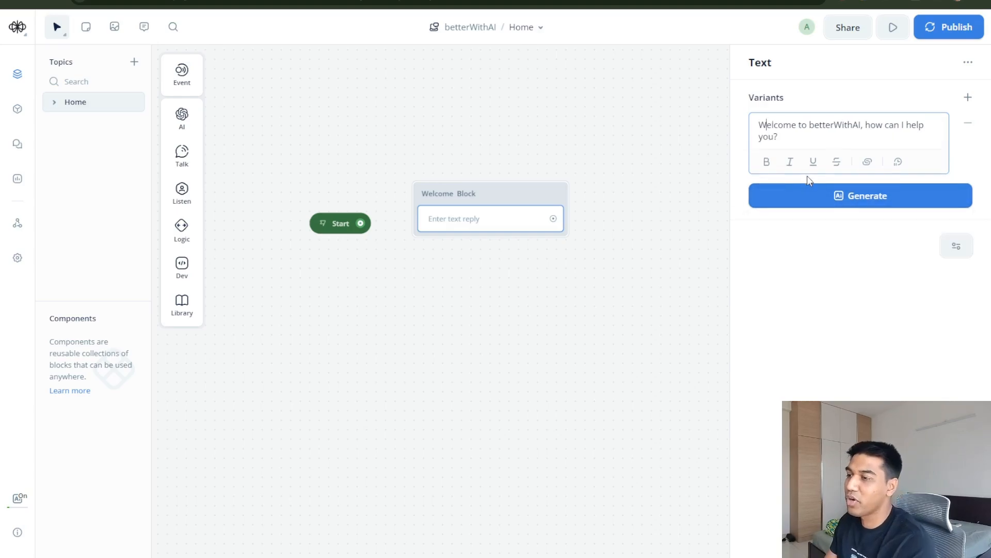
Generate alternative variants of the Welcome Block's text and delete the fourth one, "Welcome to betterWithAI, how can I be of help?".
click(874, 304)
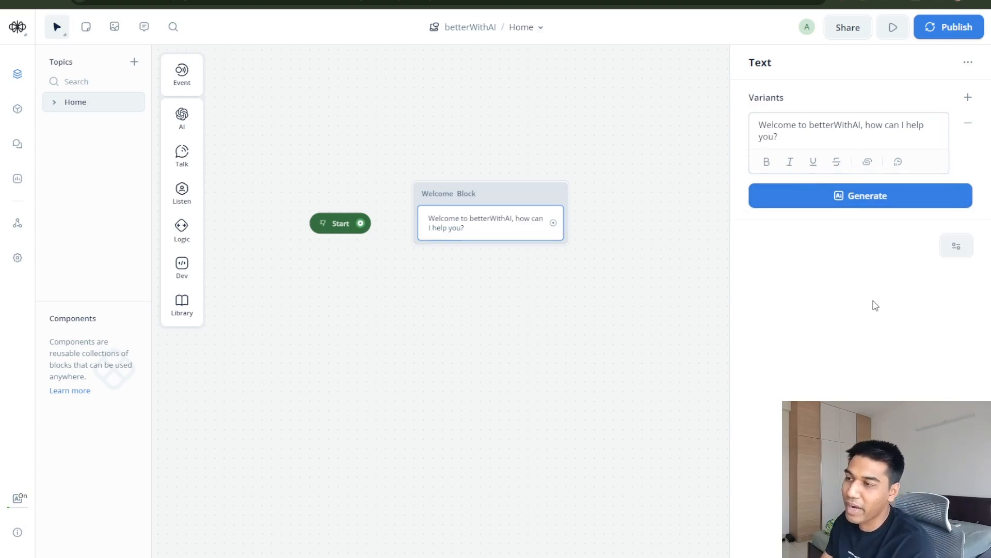
click(842, 206)
click(845, 255)
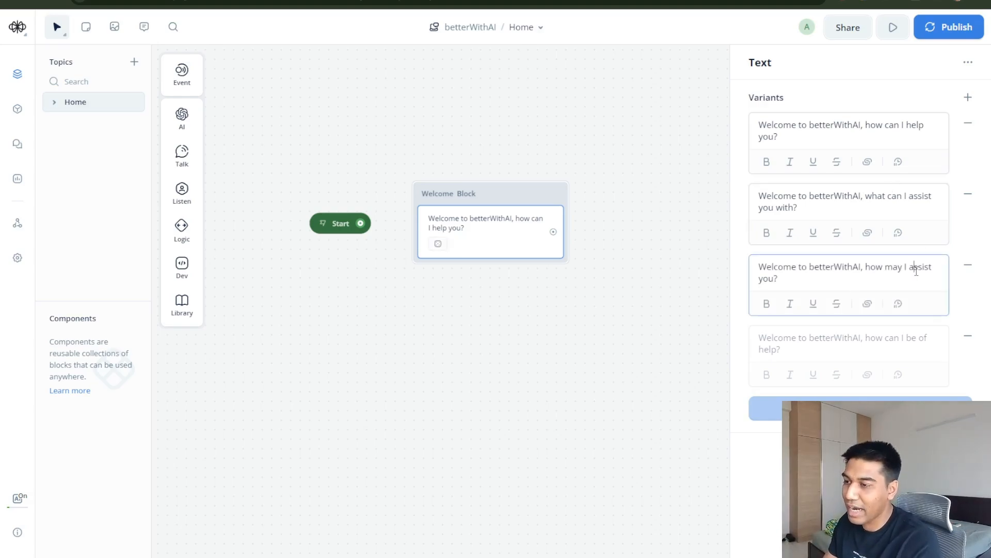
key(Return)
click(932, 341)
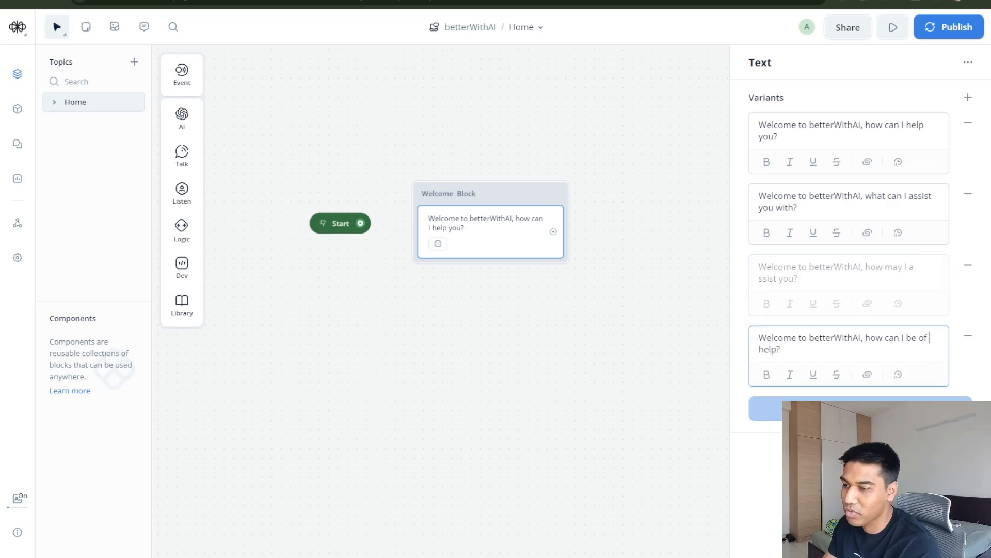
click(916, 282)
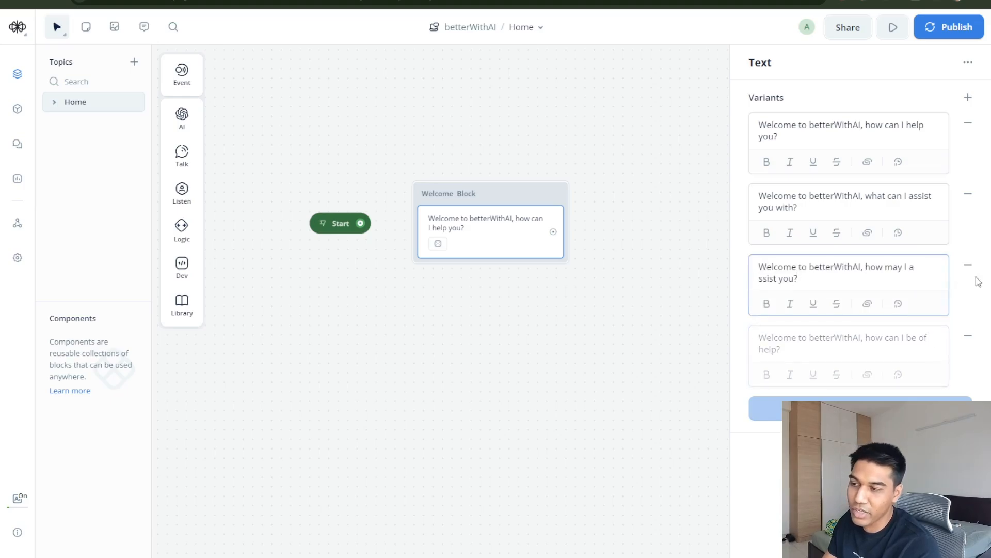
click(968, 336)
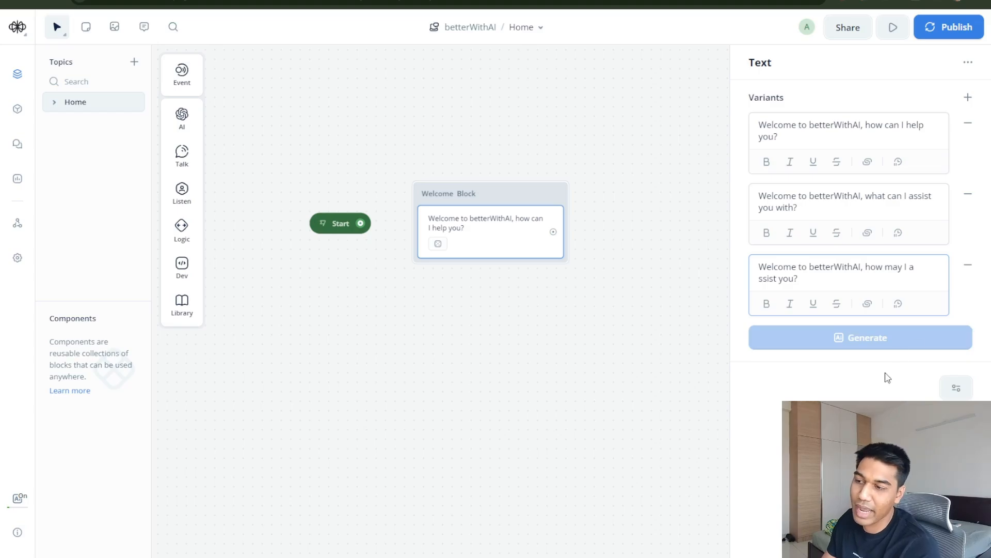
click(569, 361)
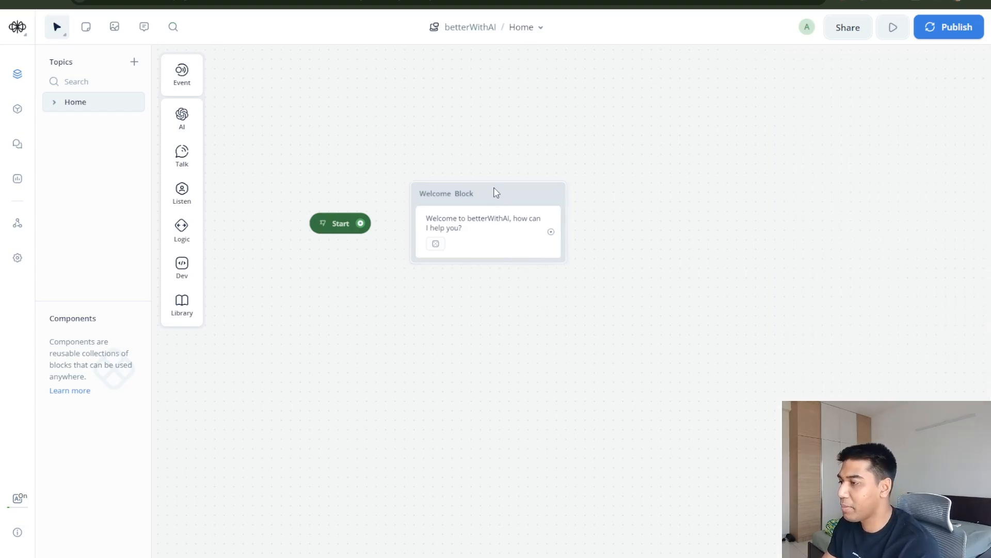
Connect the Start block to the Welcome Block and move the Welcome Block further from Start.
drag(495, 192, 507, 196)
drag(360, 223, 439, 230)
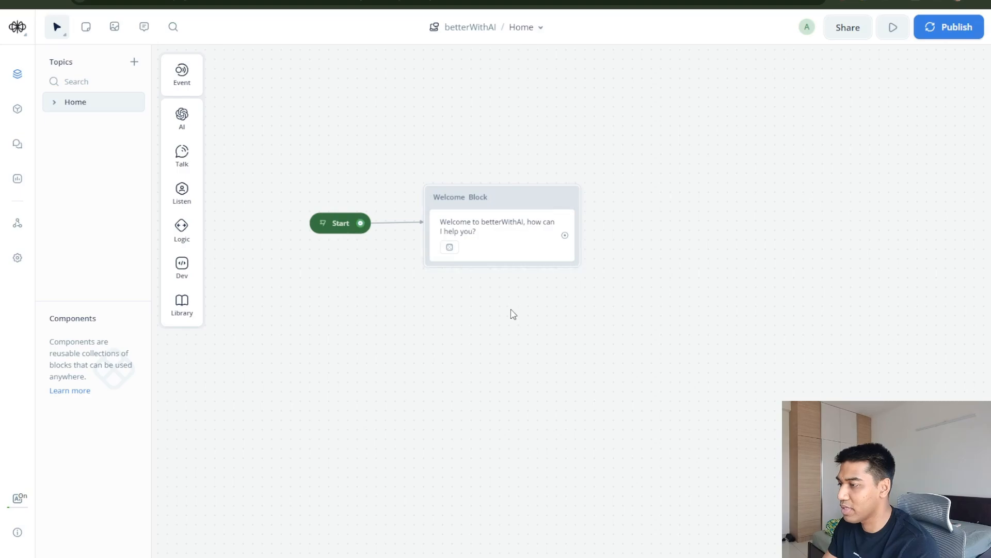
drag(519, 203, 551, 192)
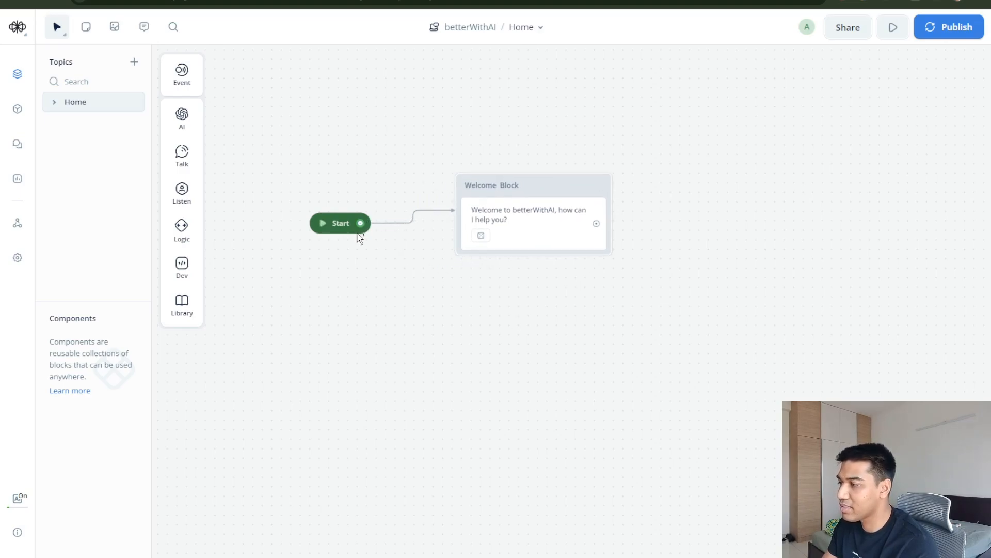
mouse_move(360, 223)
mouse_down()
mouse_move(469, 203)
mouse_move(499, 178)
mouse_move(520, 209)
mouse_up()
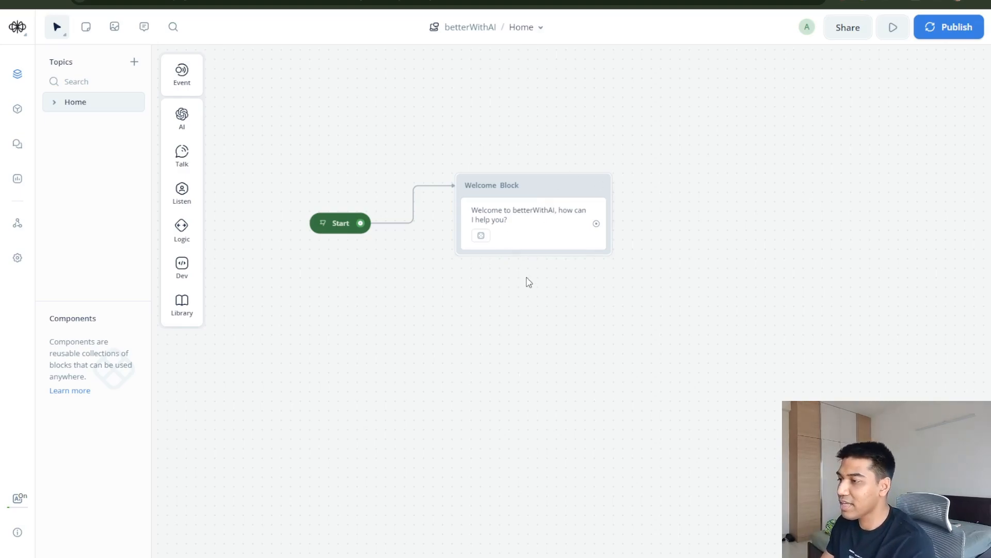
Duplicate the Welcome Block and place the copy beneath the original.
click(547, 184)
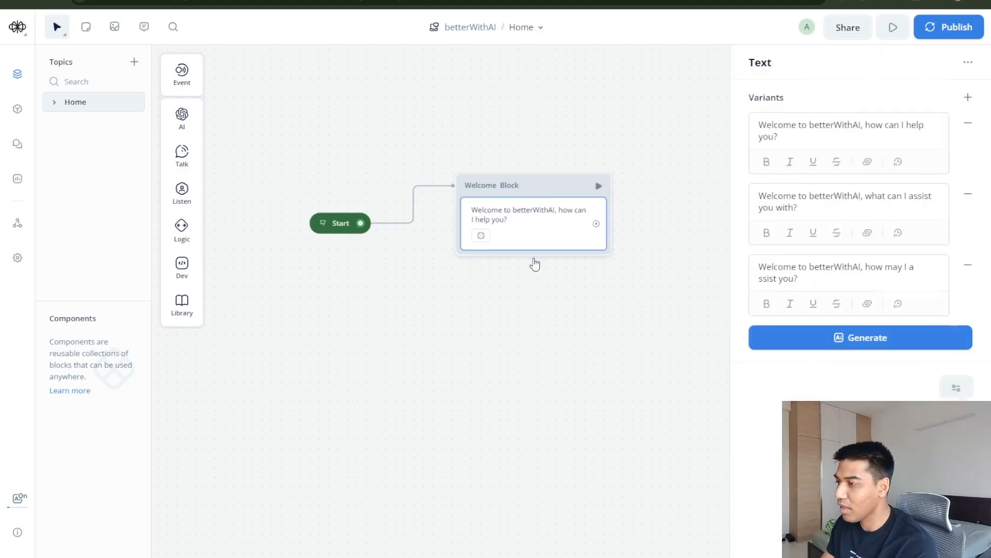
key(ctrl+c)
key(ctrl+v)
drag(559, 190, 527, 309)
right_click(528, 308)
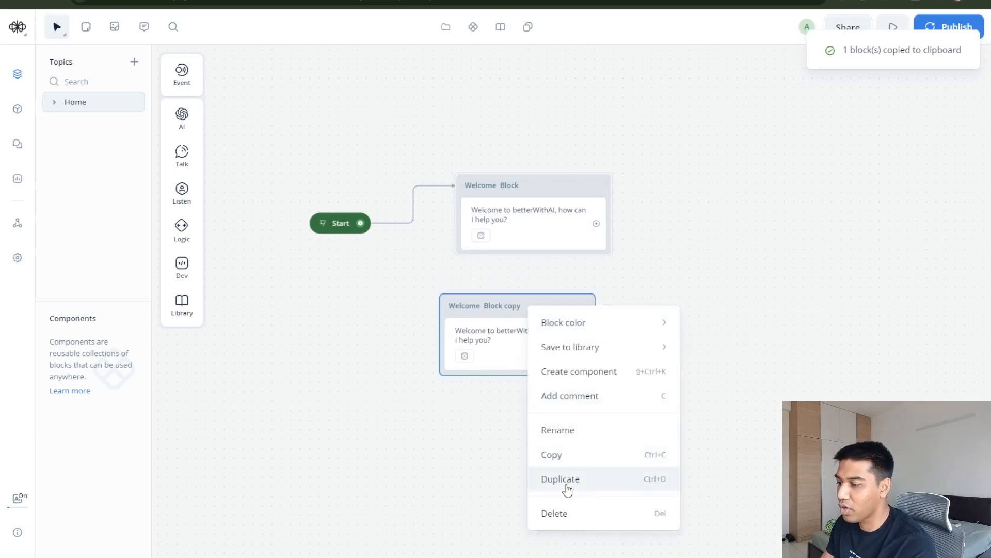
click(390, 310)
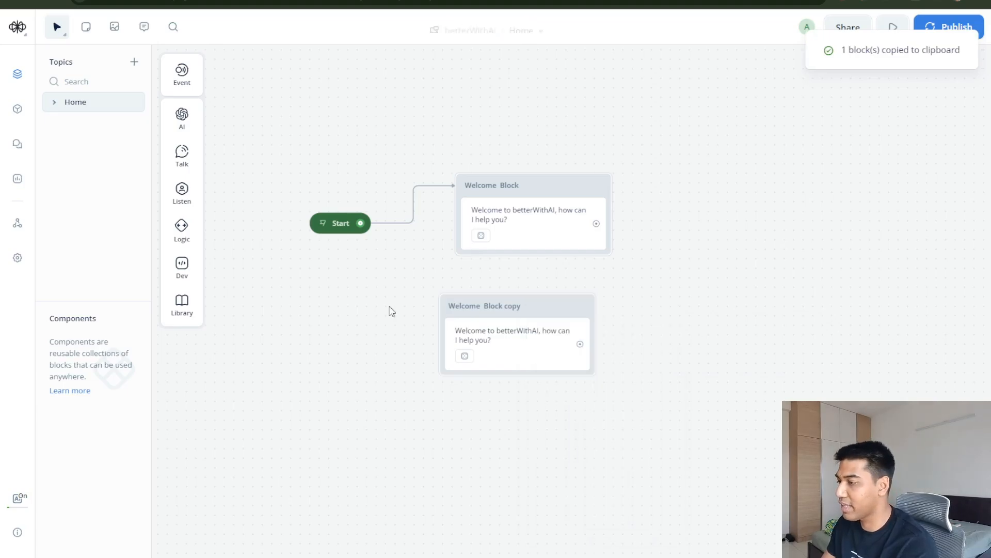
Replace the copied block's first text reply with "Bye bye" and delete its other two variants.
click(482, 354)
triple_click(839, 135)
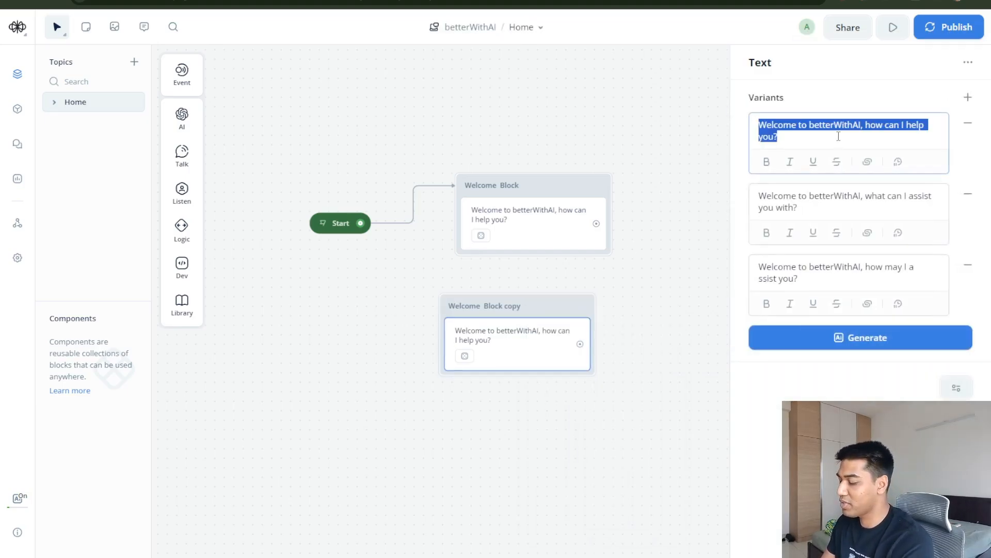
text(Bye bye)
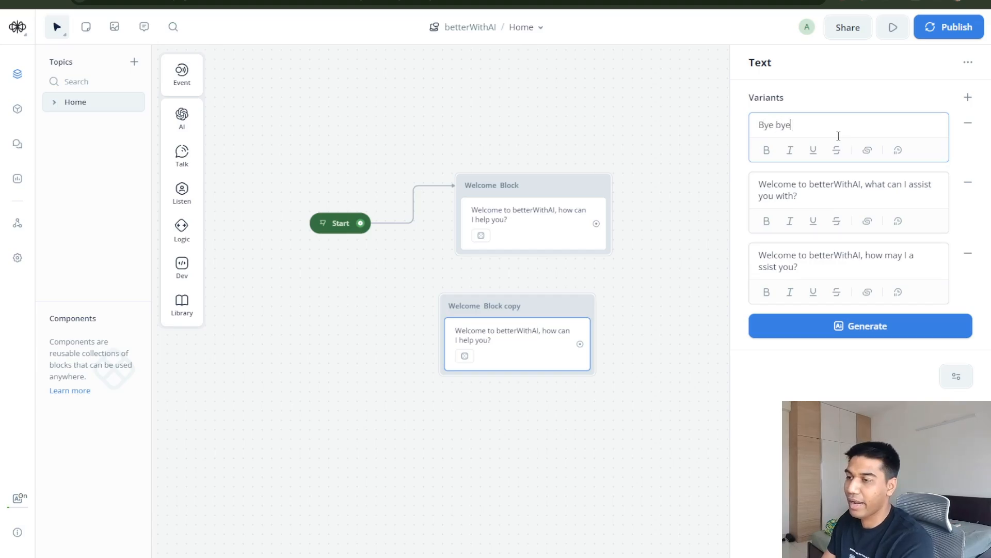
click(968, 182)
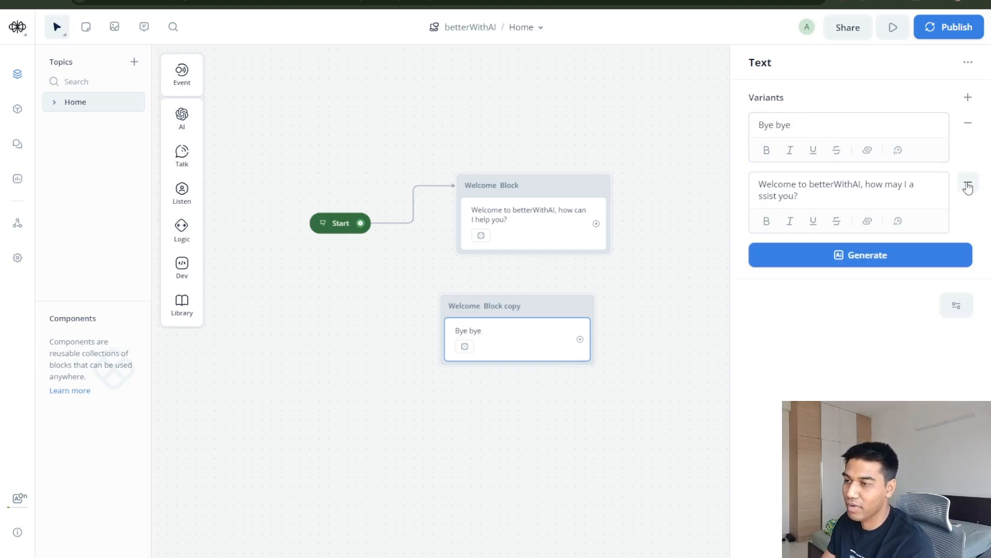
click(969, 185)
click(686, 190)
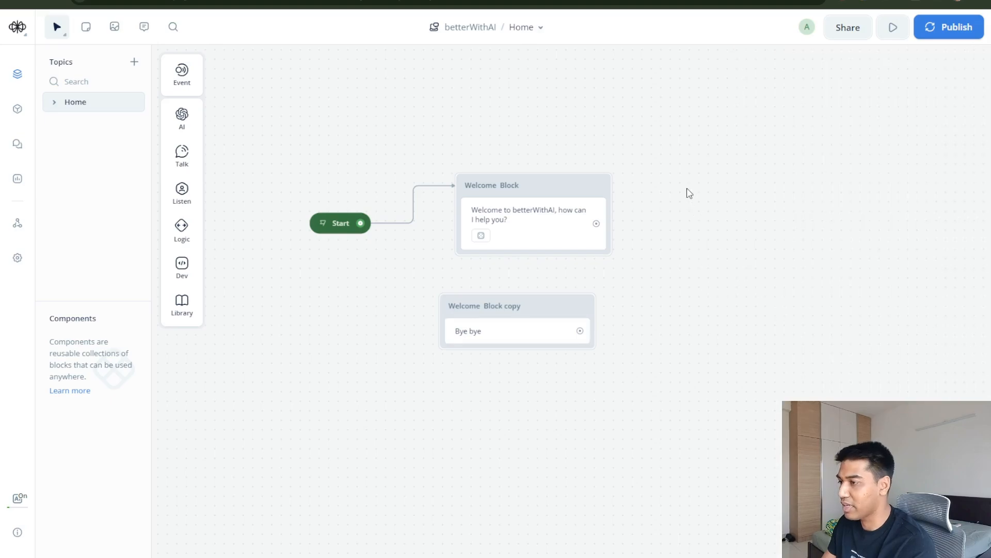
Run a test of the assistant with Start linked to the Welcome Block, and return to the designer.
click(904, 32)
click(858, 290)
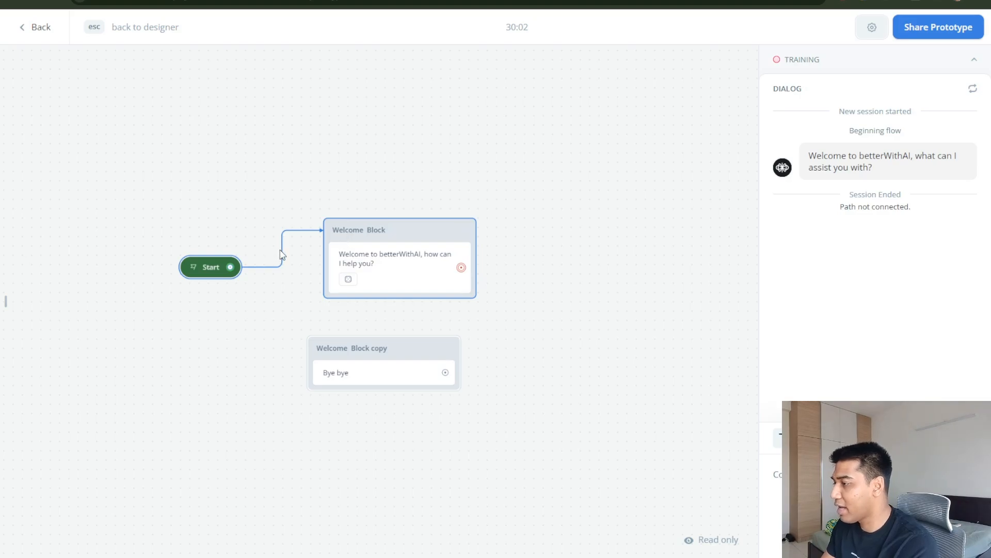
drag(308, 195, 305, 197)
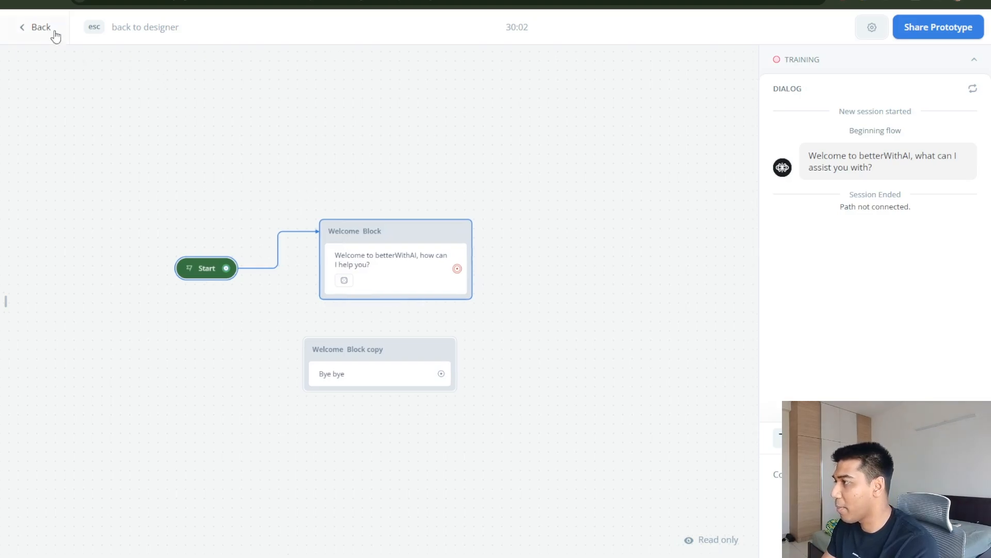
click(54, 32)
Remove the link between Start and the Welcome Block and connect Start to the "Bye bye" block instead.
click(276, 235)
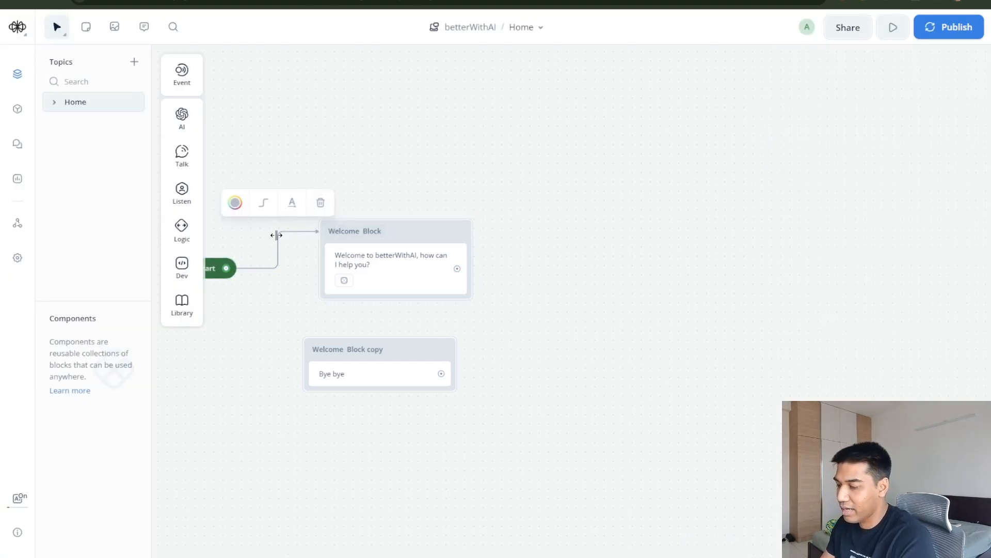
click(276, 237)
drag(217, 268, 313, 362)
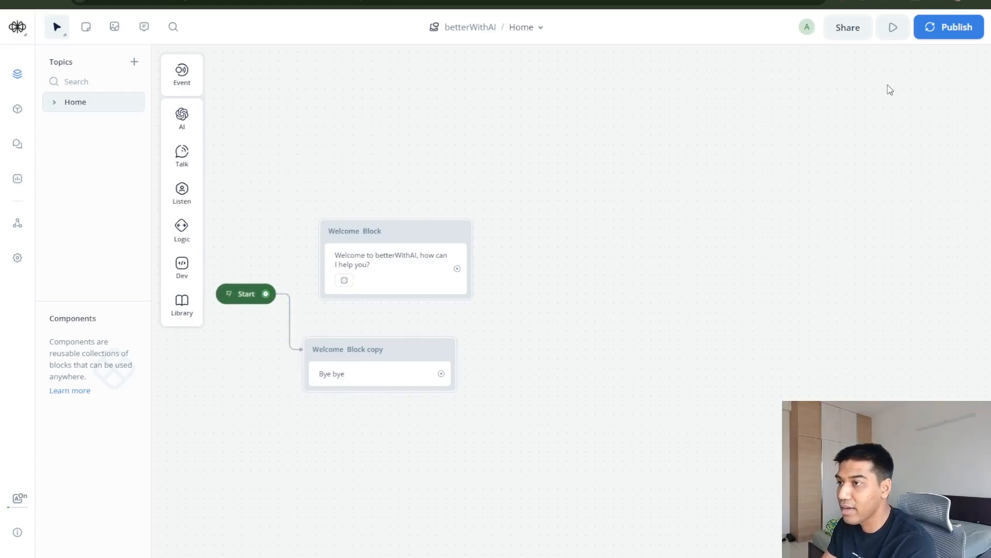
Test the assistant again with Start linked to the "Bye bye" block, and go back to the designer.
click(891, 28)
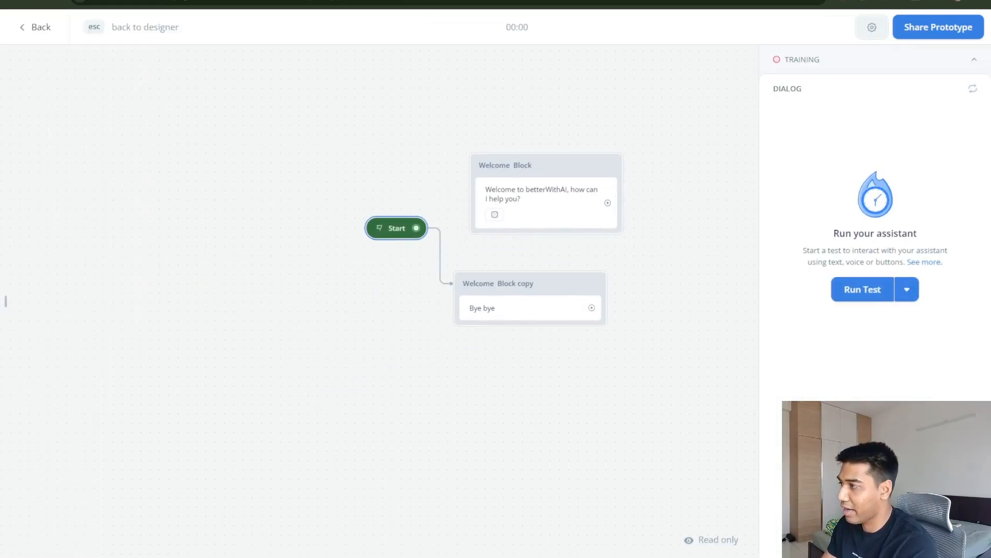
click(860, 291)
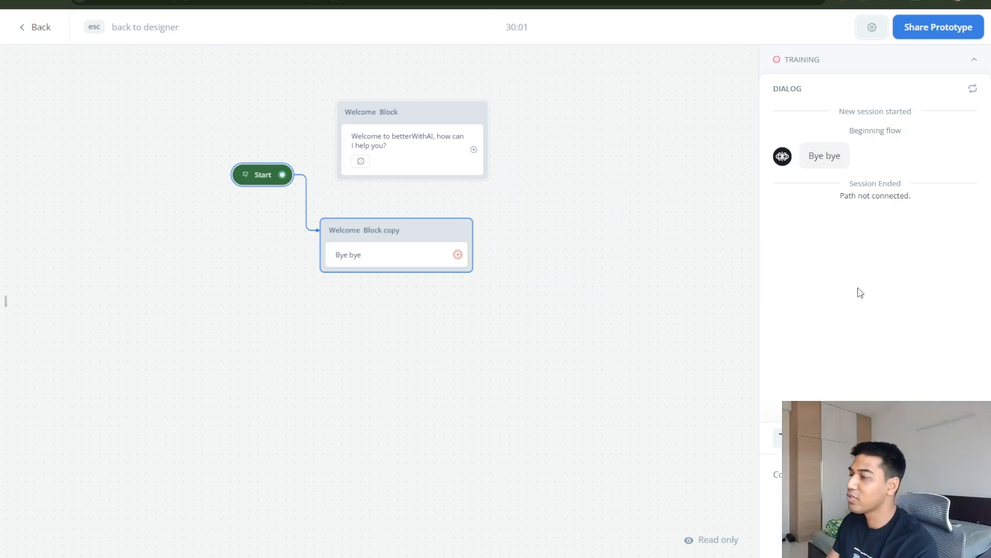
click(44, 26)
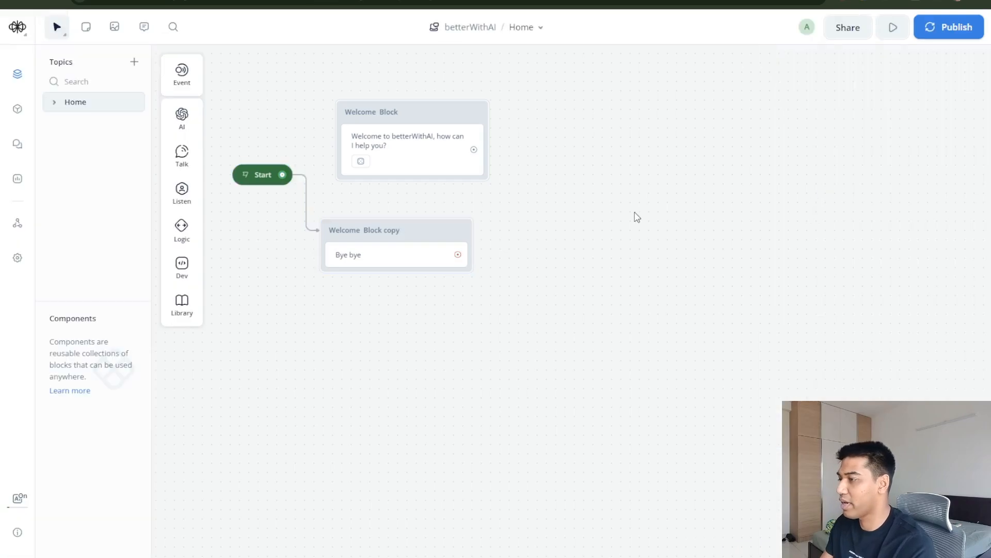
Delete the "Bye bye" block with its link, reconnect Start to the Welcome Block and move Start beside it.
click(306, 226)
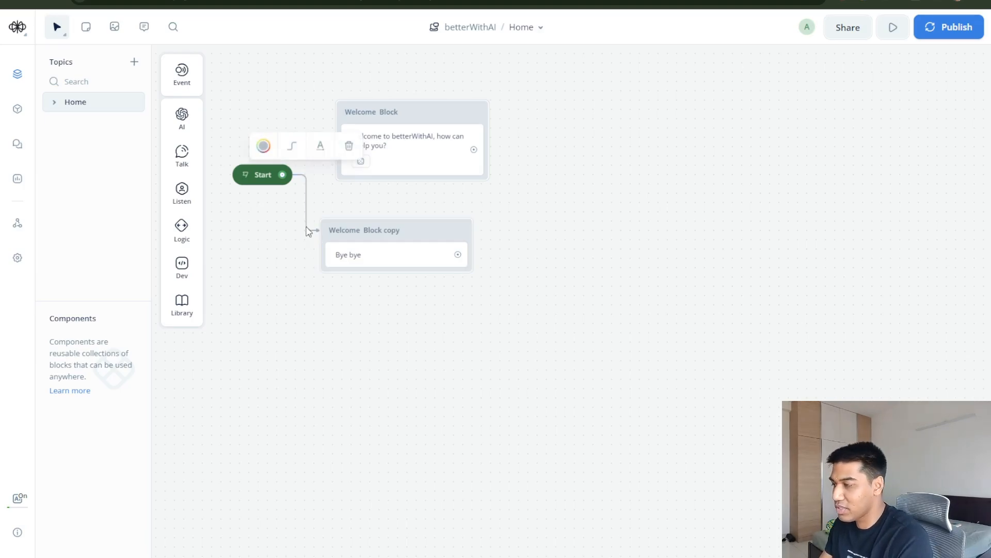
click(430, 228)
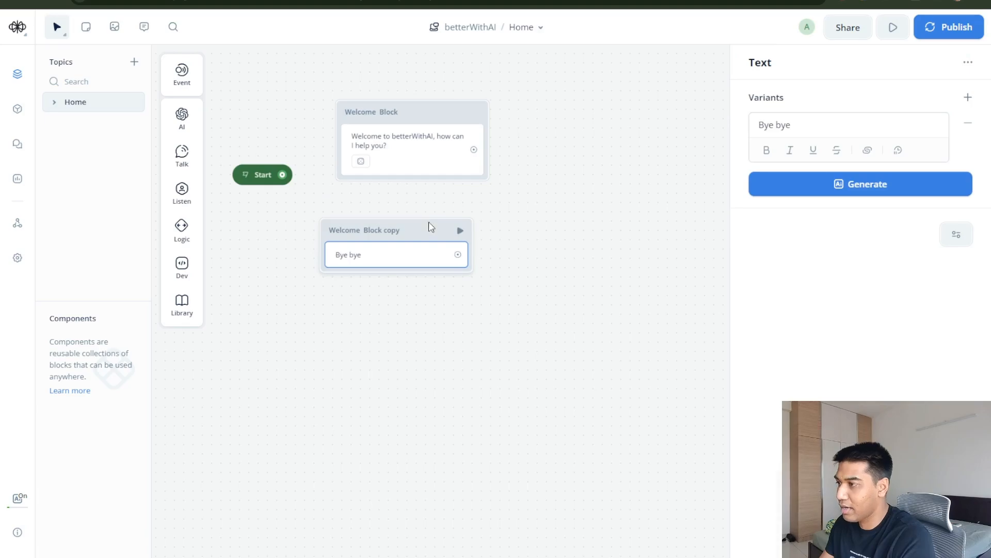
key(Delete)
drag(282, 175, 353, 124)
drag(250, 173, 268, 126)
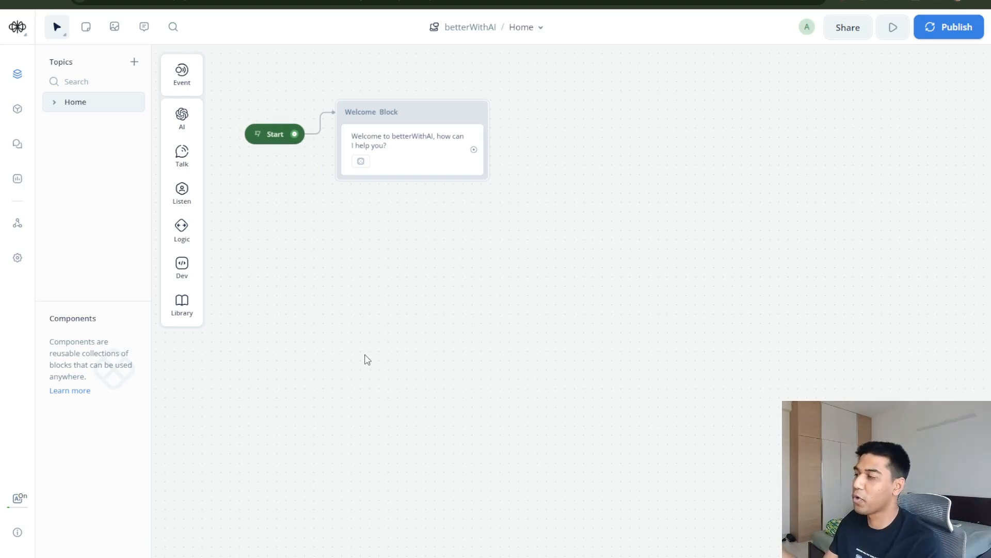
Add a Capture step as a new block beside the Welcome Block and connect the Welcome Block's output to it.
mouse_move(183, 202)
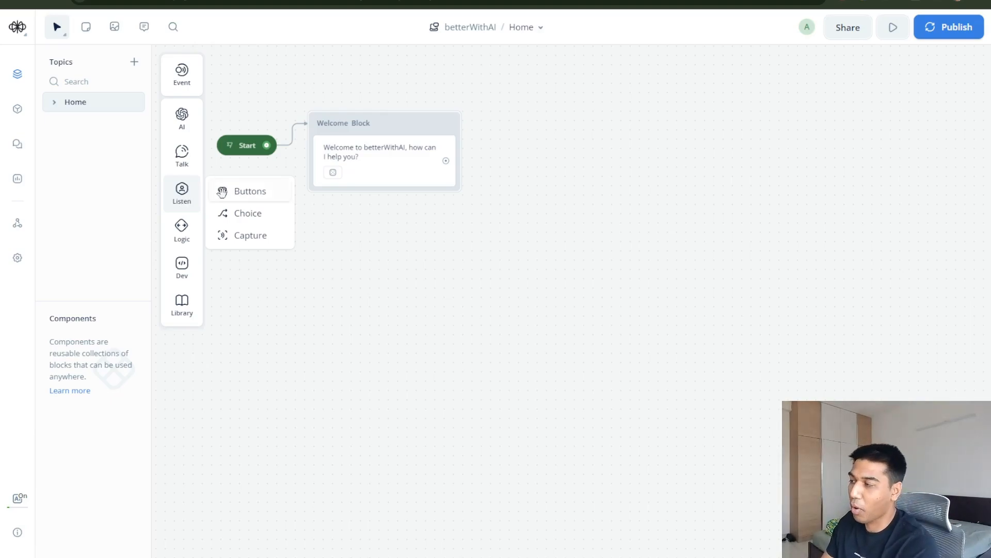
mouse_move(222, 192)
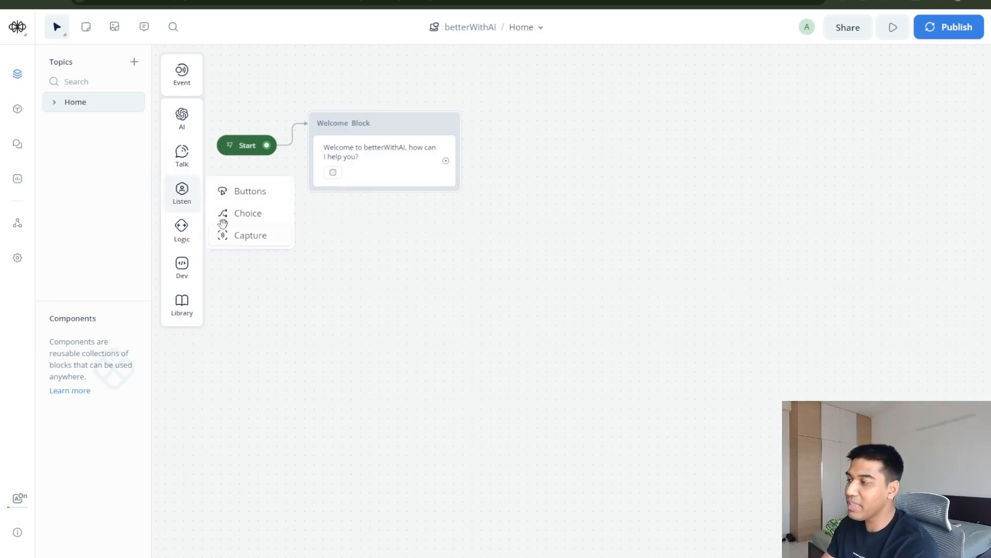
drag(258, 227, 569, 122)
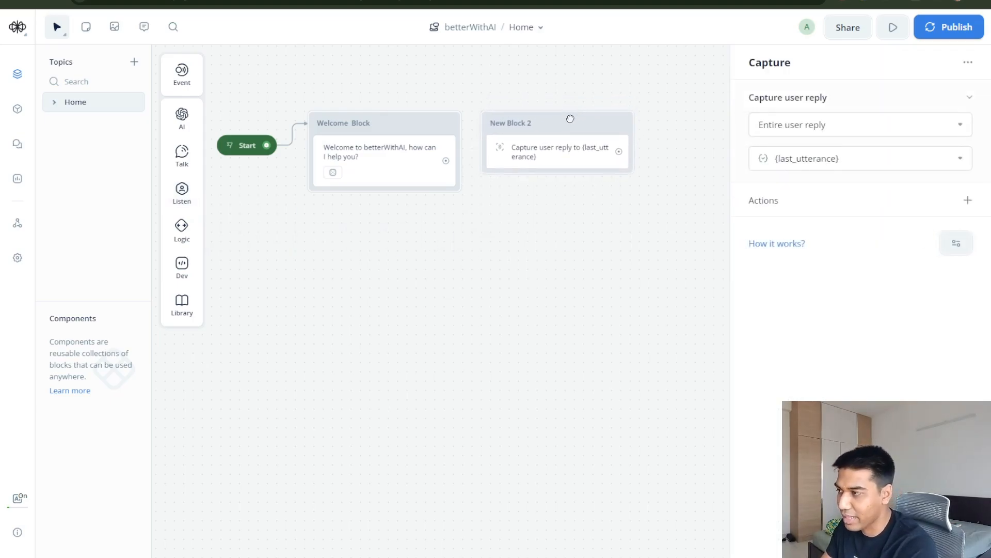
drag(446, 160, 509, 147)
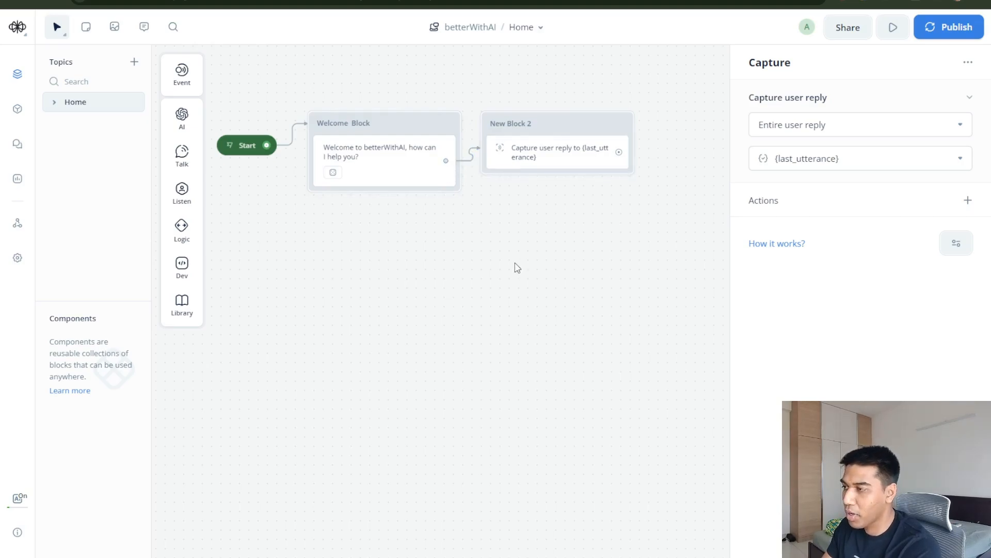
drag(561, 124, 581, 125)
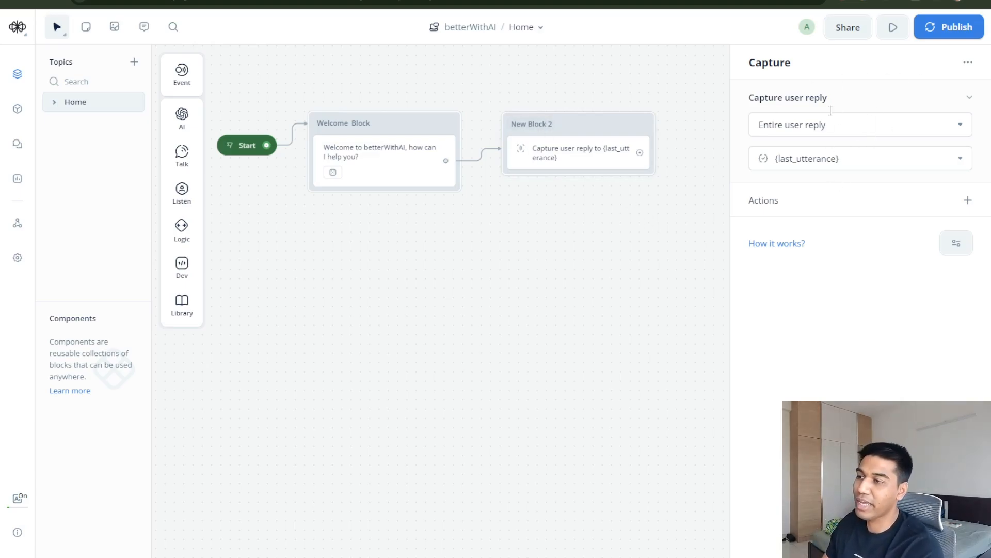
Store the captured user reply in a new red variable named userReply, with the description "Whatever the user has said".
click(852, 157)
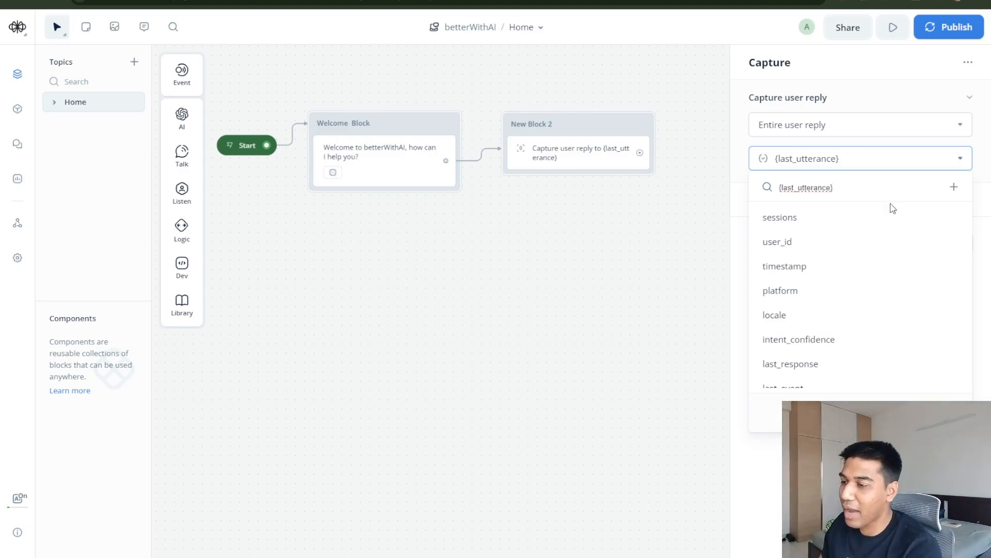
click(954, 187)
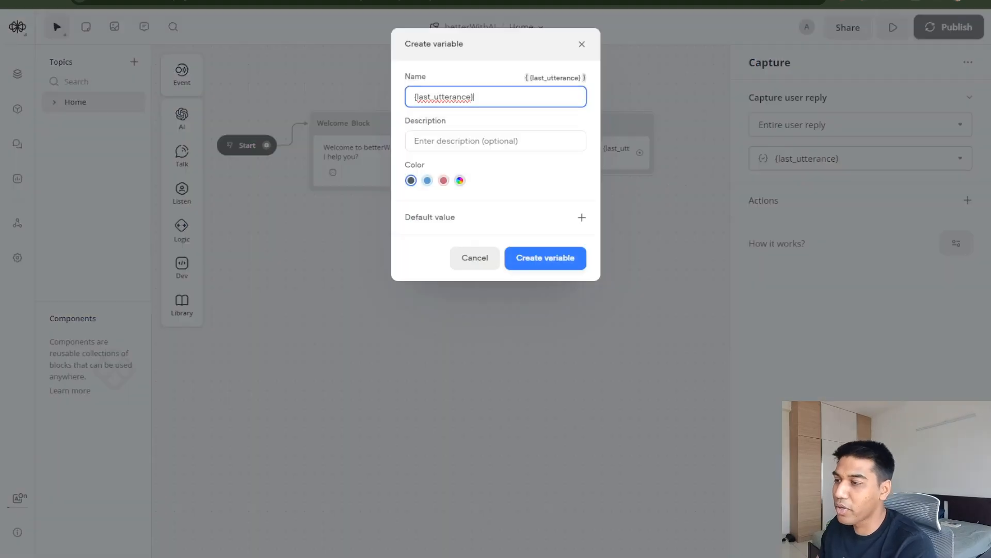
triple_click(553, 101)
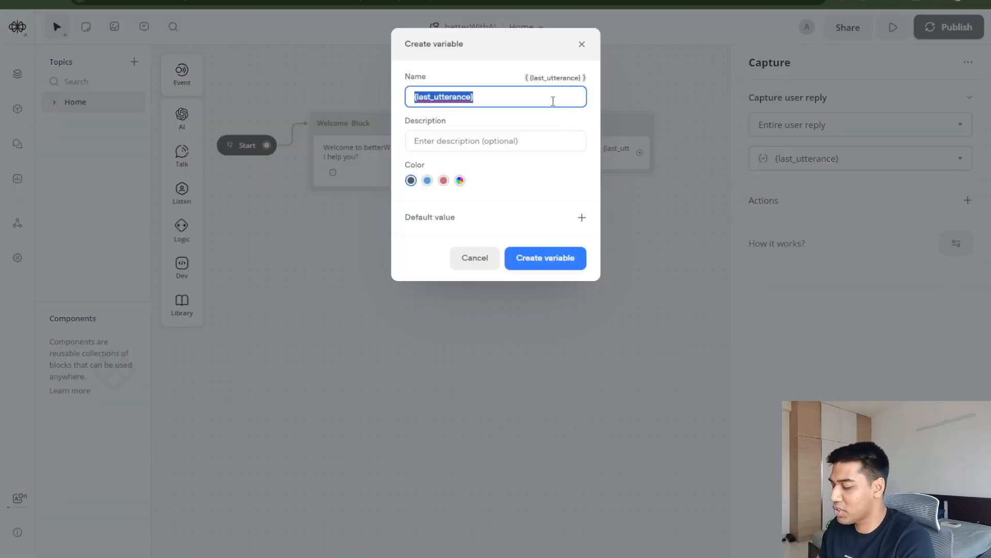
key(BackSpace)
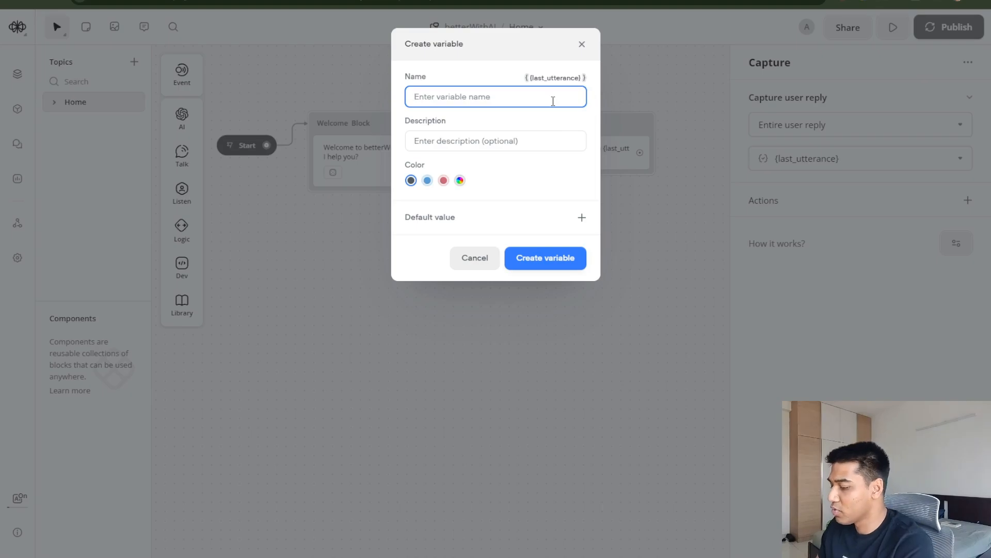
text(userReply)
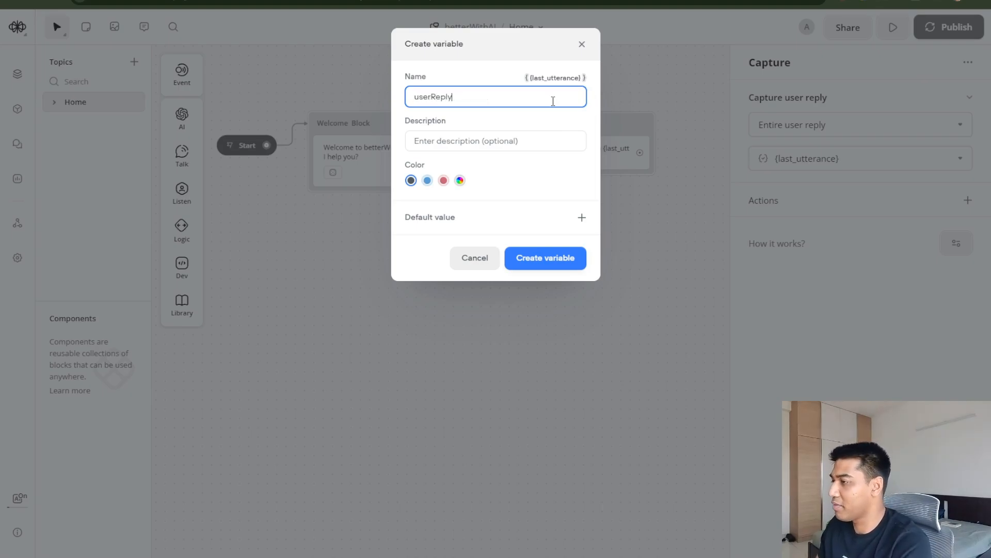
click(443, 180)
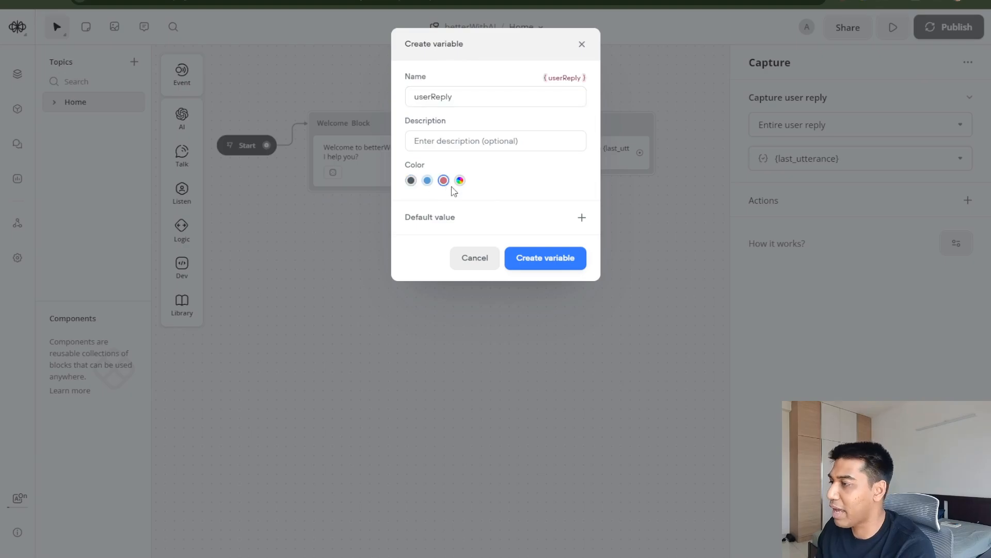
click(479, 140)
text(Whatever the user has said)
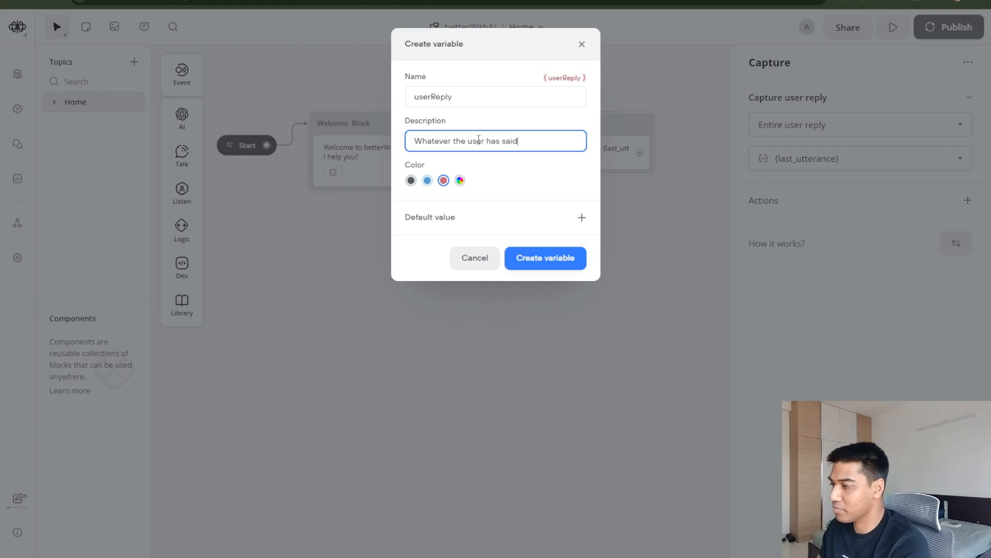
click(564, 258)
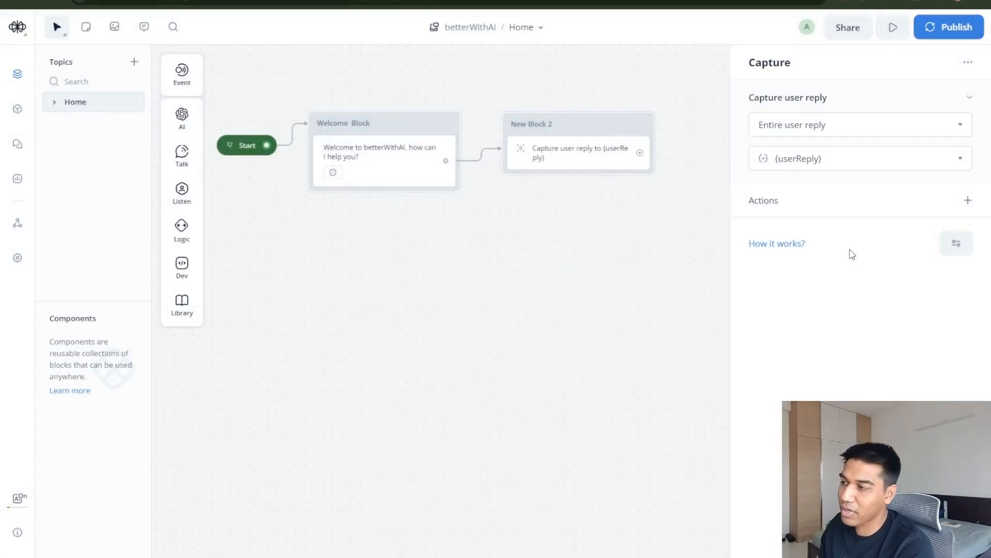
Move the Capture block closer to the Welcome Block and connect its output to a new Response AI block placed beside it.
drag(582, 115, 570, 117)
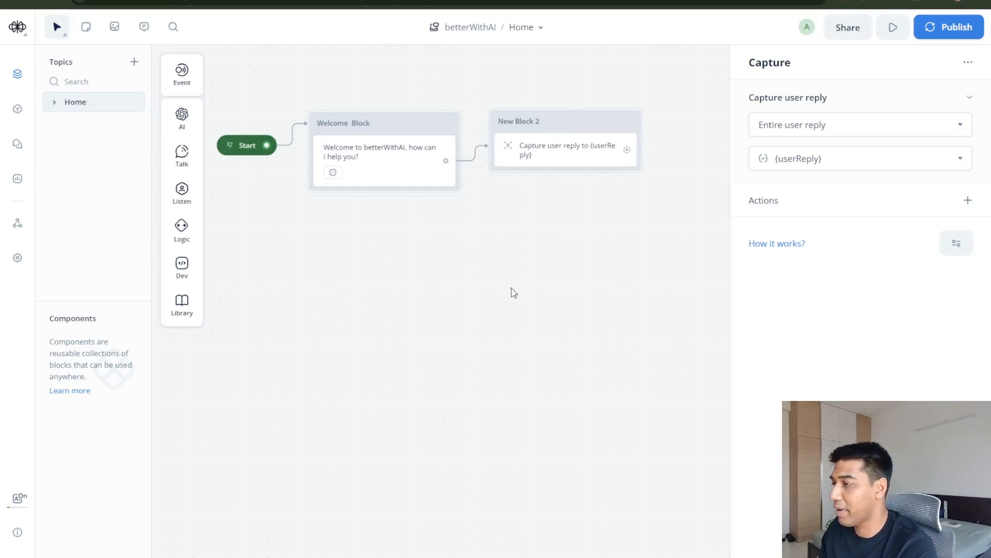
drag(568, 138, 564, 137)
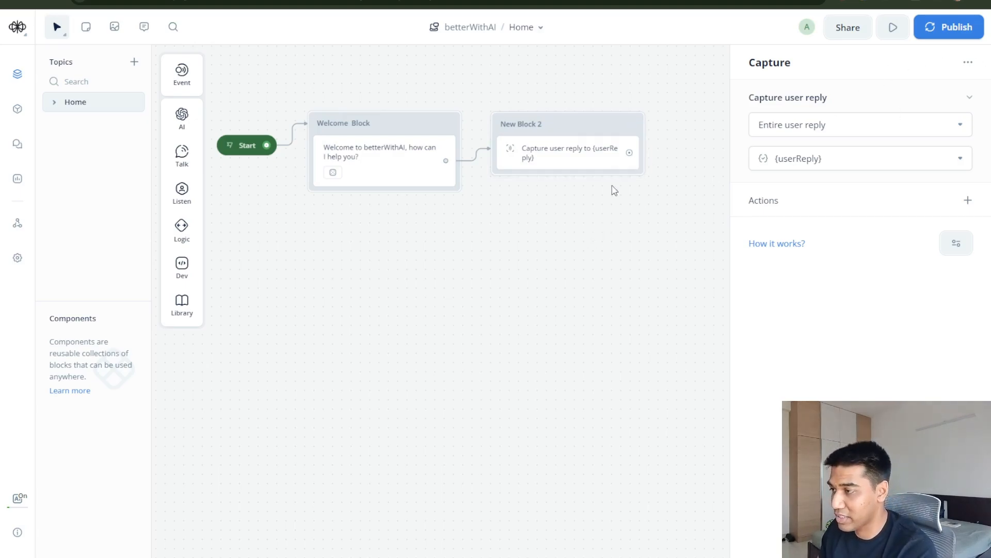
mouse_move(179, 111)
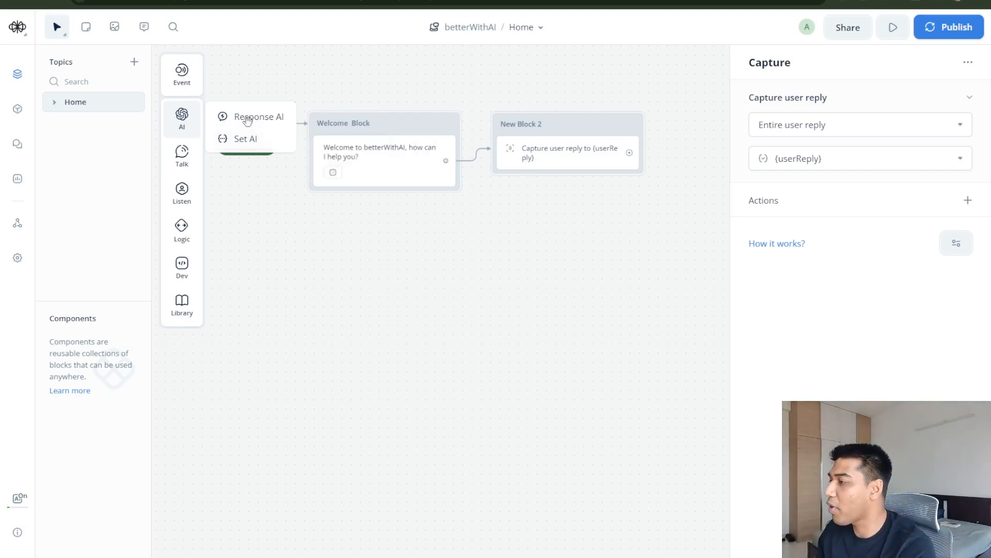
drag(248, 120, 582, 183)
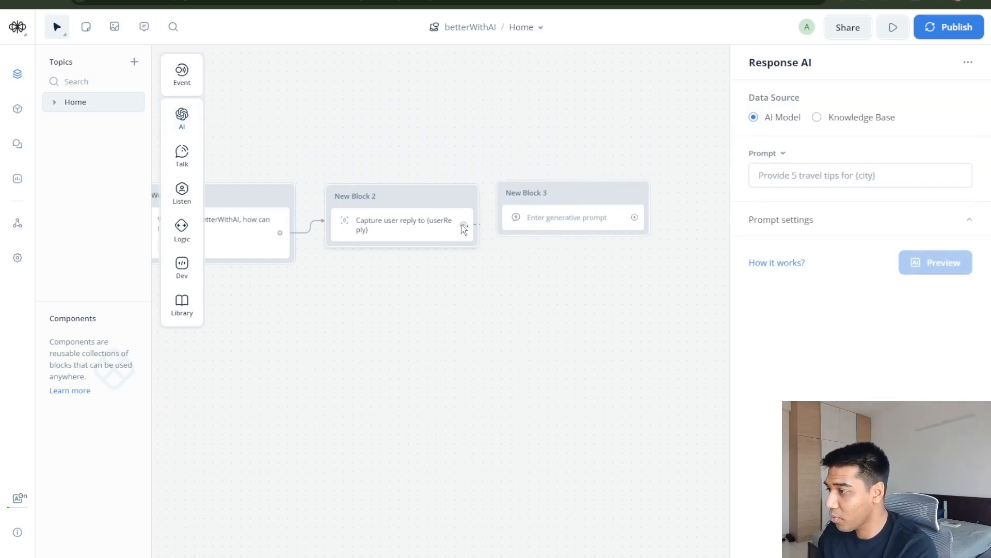
drag(464, 225, 498, 212)
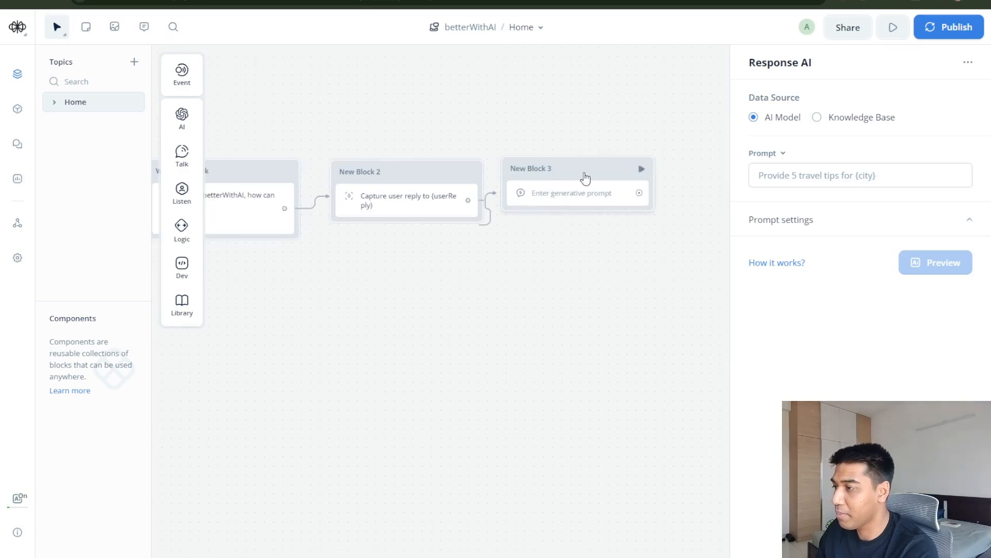
drag(584, 177, 640, 171)
drag(616, 313, 580, 346)
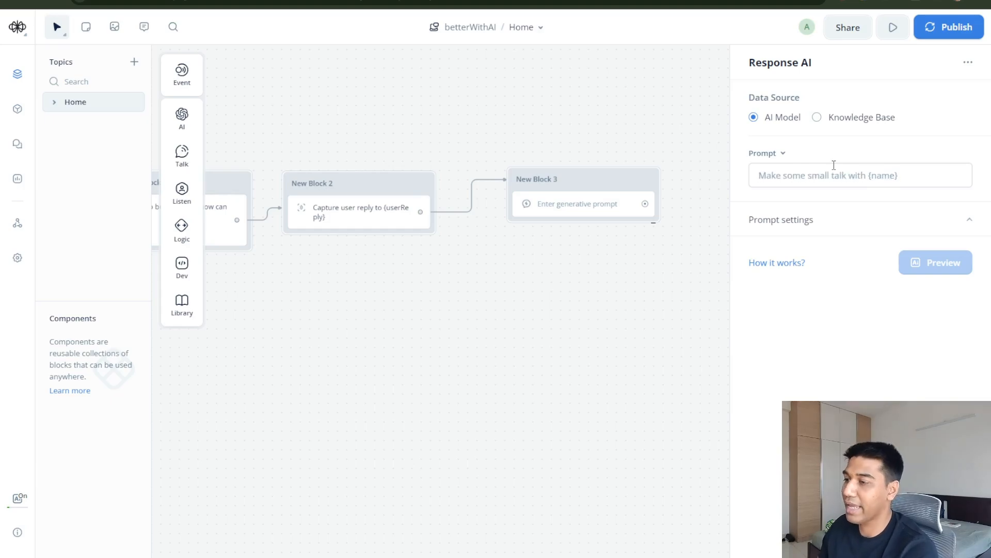
Begin the Response AI prompt with "Reply to the user question mentioned here -", using the AI Model data source.
click(829, 182)
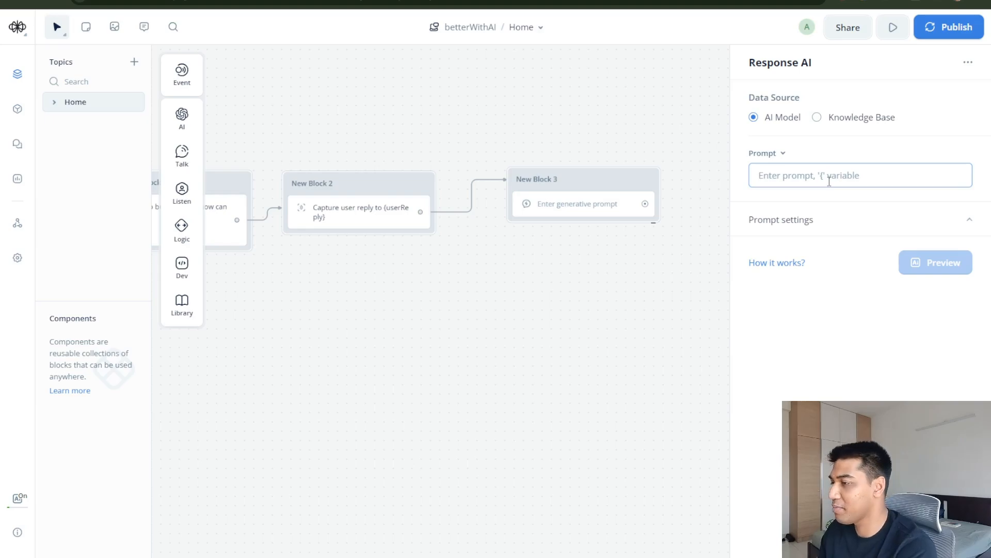
text(R)
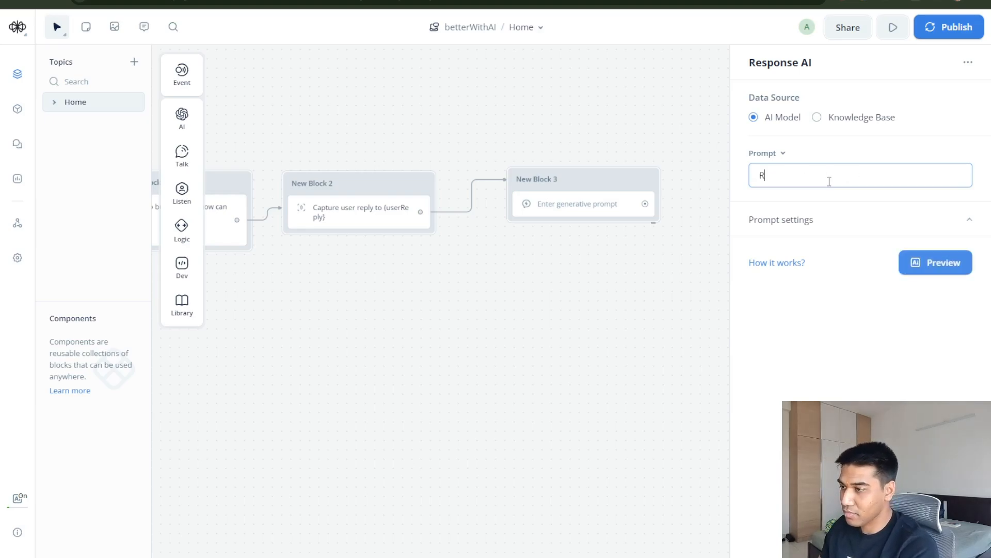
text(eply to the user)
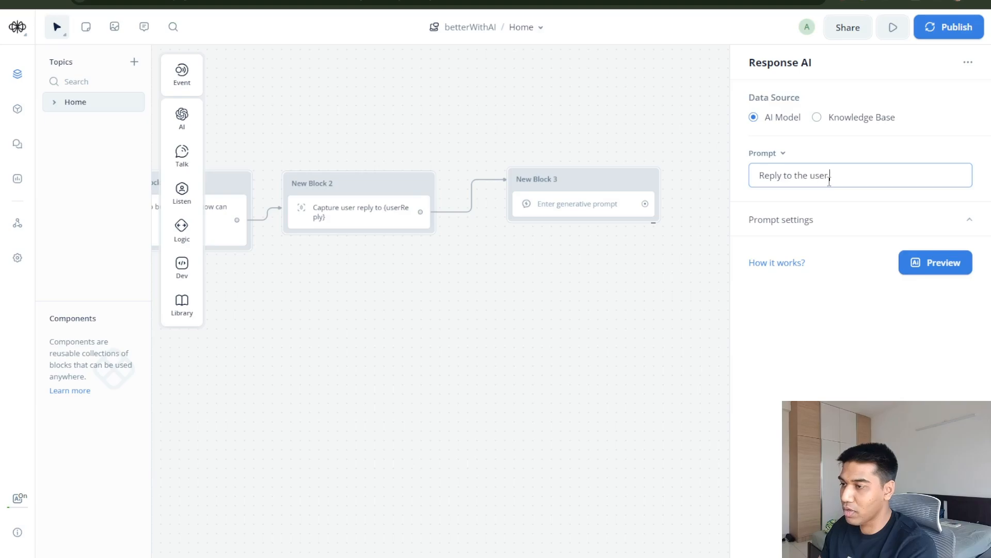
text( {)
key(BackSpace)
text(questyy)
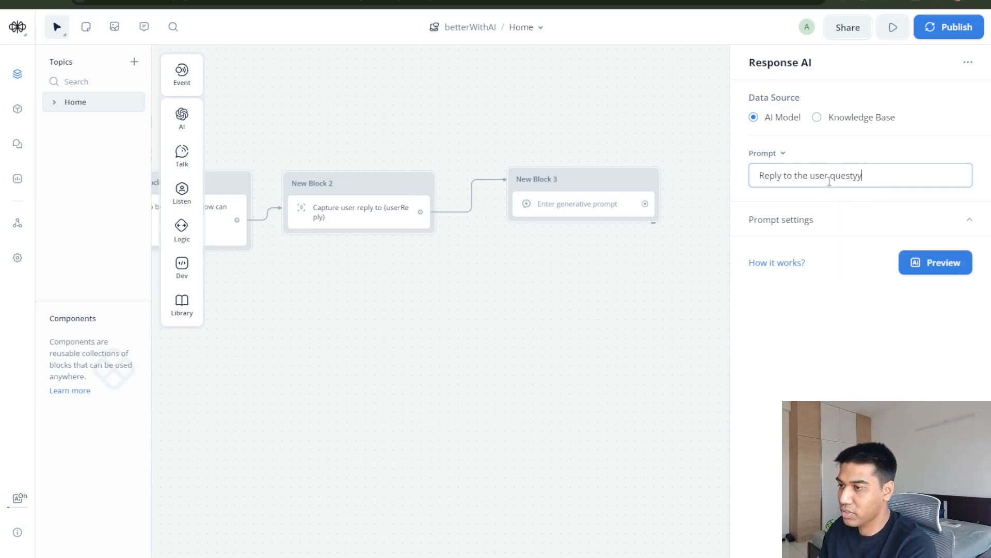
key(BackSpace)
key(BackSpace)
text(ion men)
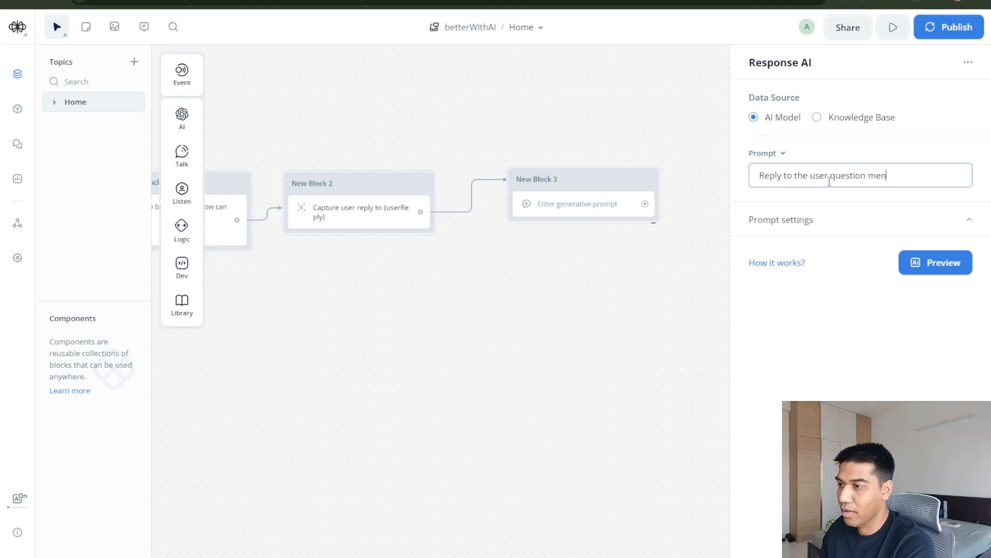
text(tioned here - )
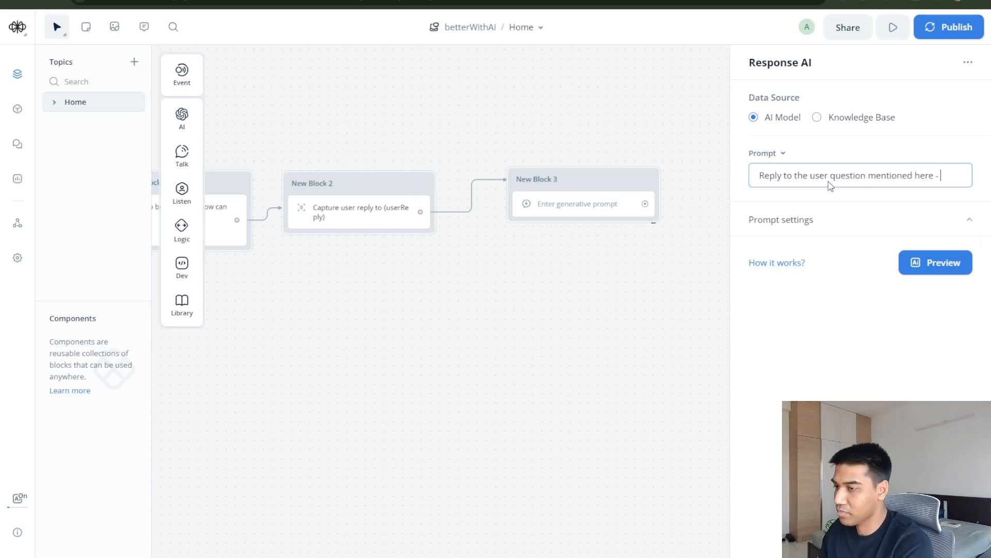
Continue the prompt with the {userReply} variable followed by "in a polite manner".
text({user)
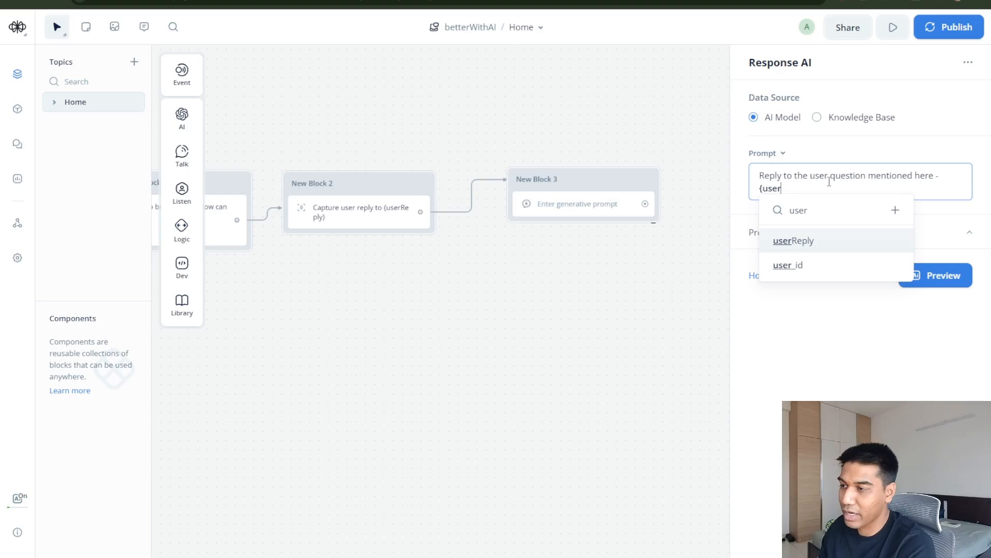
key(BackSpace)
key(BackSpace)
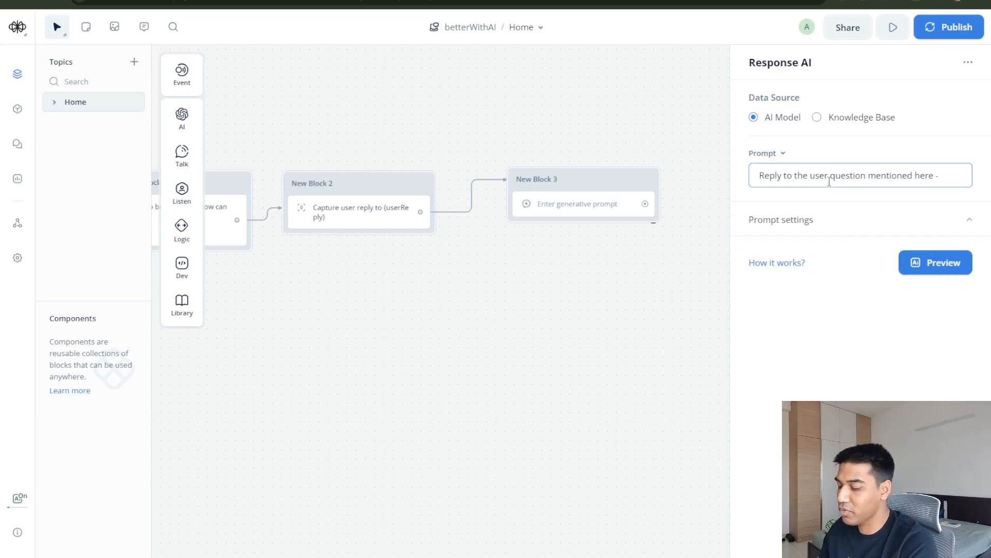
text({)
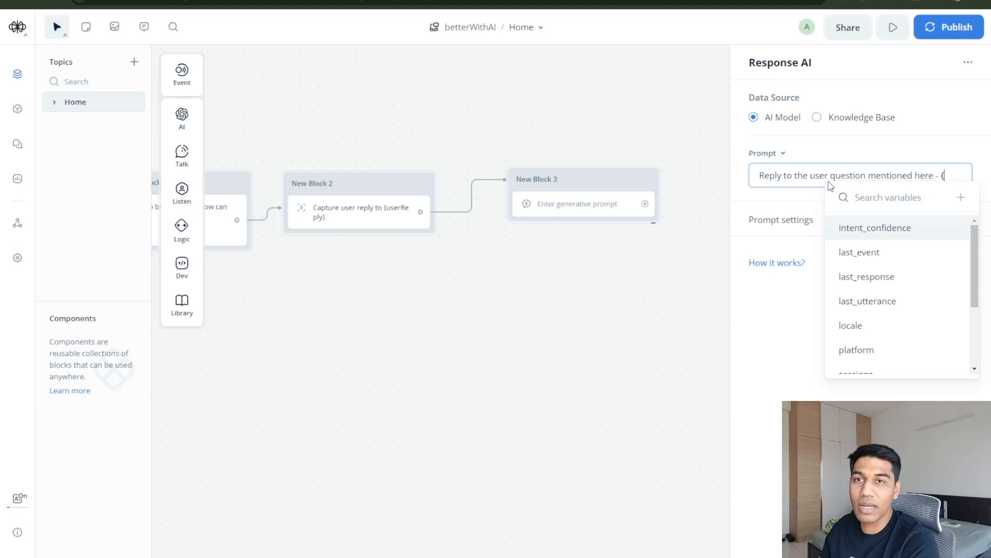
text(user)
key(Return)
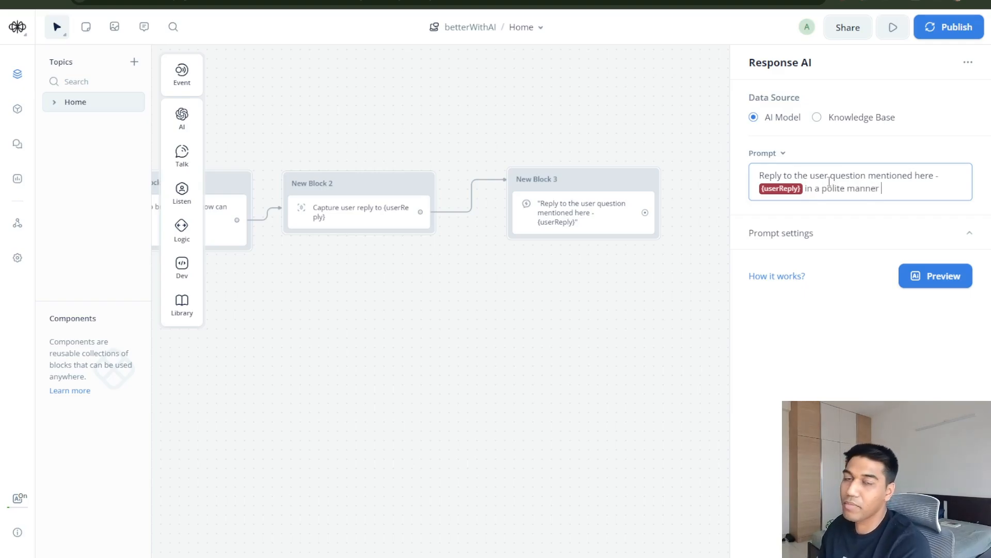
Expand the Response AI prompt settings and review the system prompt field and the available AI models.
click(836, 243)
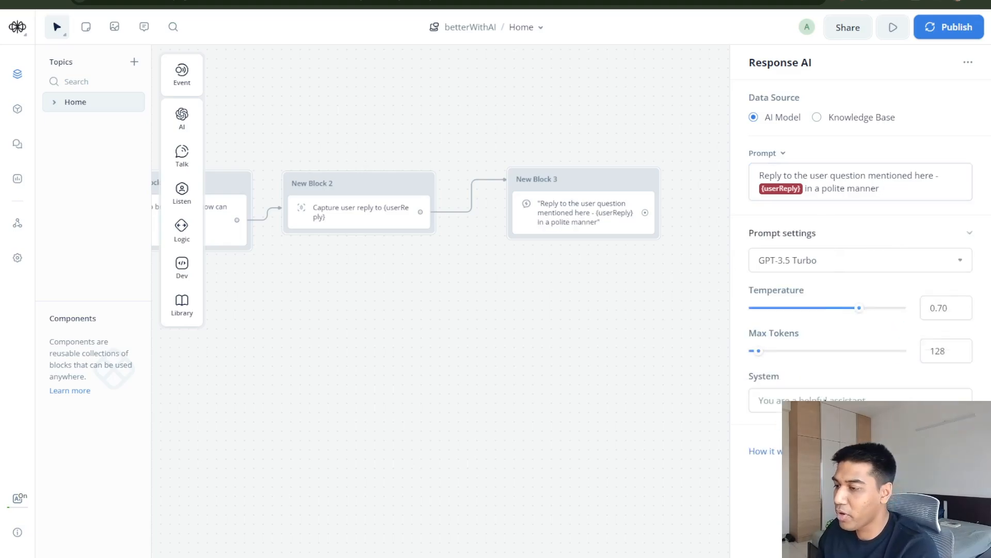
click(822, 398)
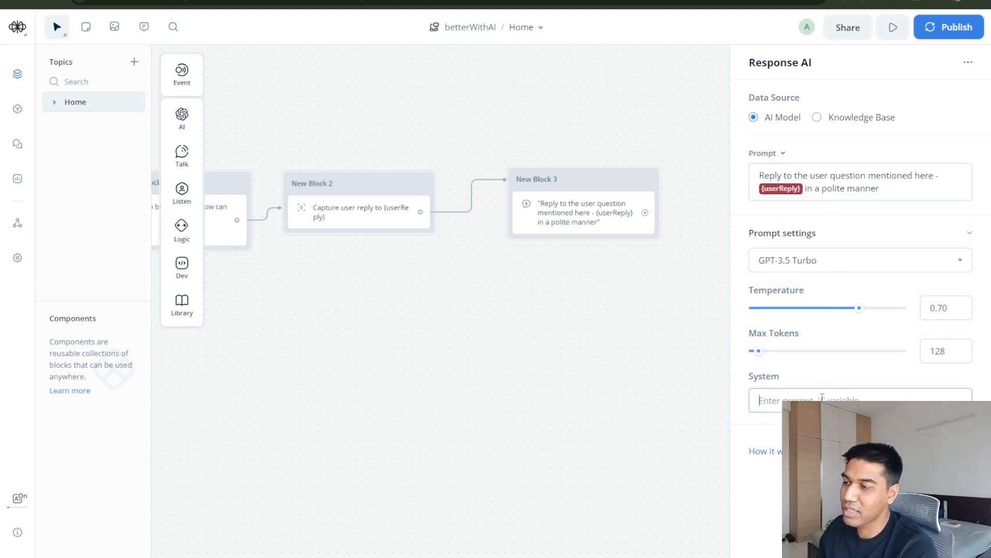
click(836, 247)
click(836, 232)
click(853, 268)
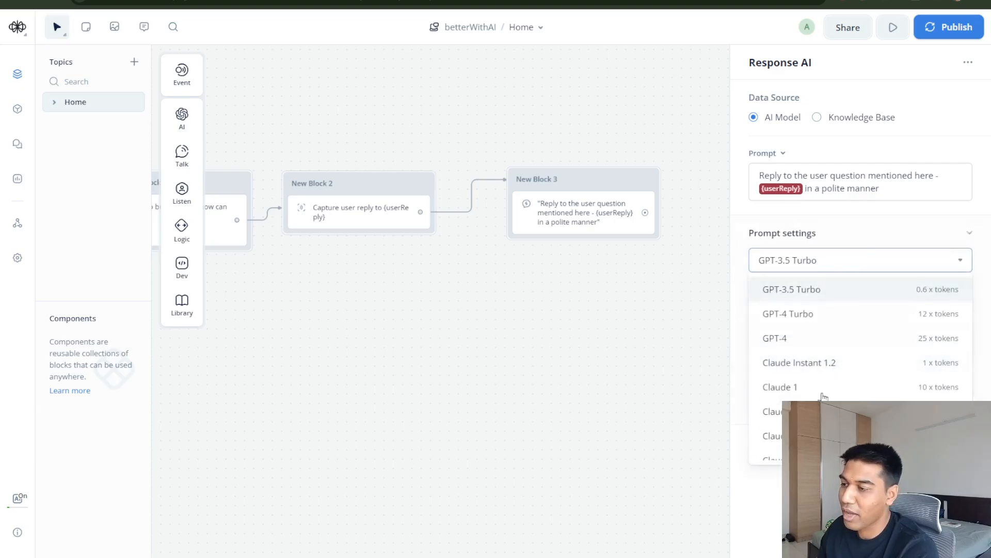
scroll(822, 394, down, 1)
scroll(863, 312, up, 1)
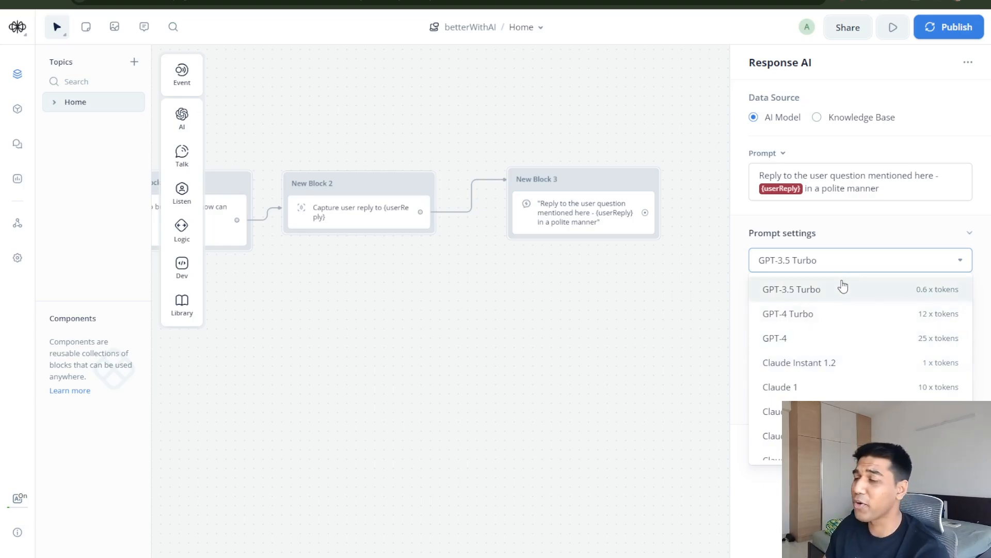
click(900, 209)
Extend the prompt with "about AI services that we offer" and enter a system prompt beginning with "You".
click(900, 185)
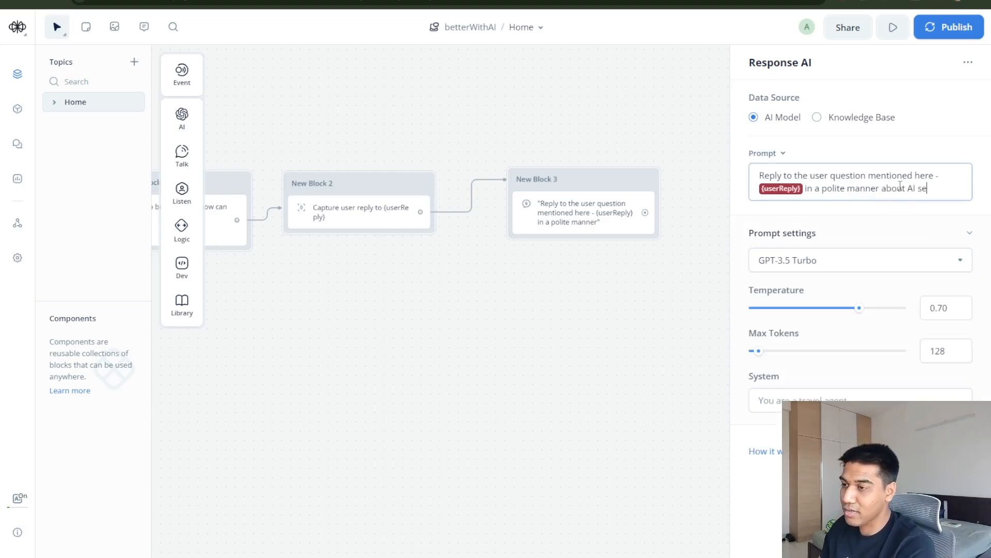
text(that we offer)
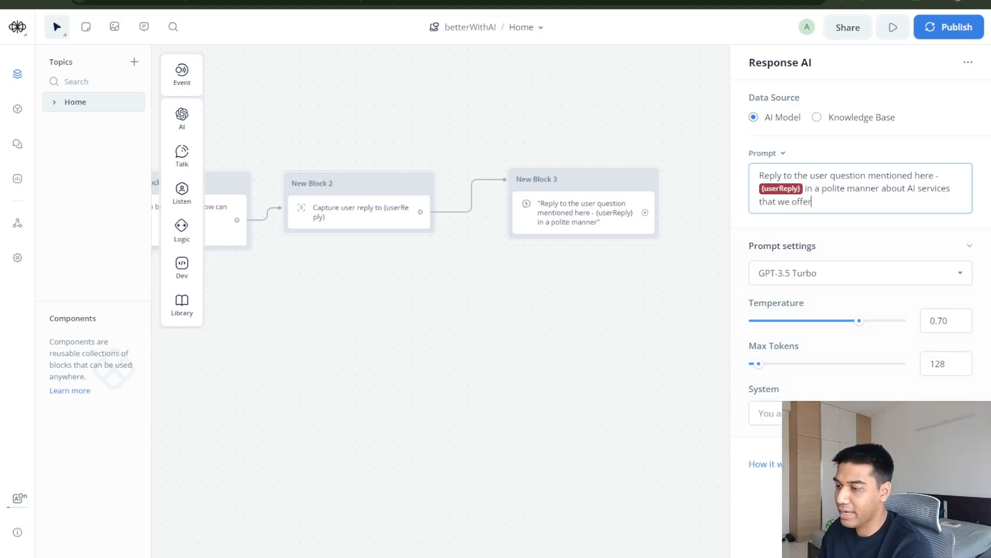
click(769, 413)
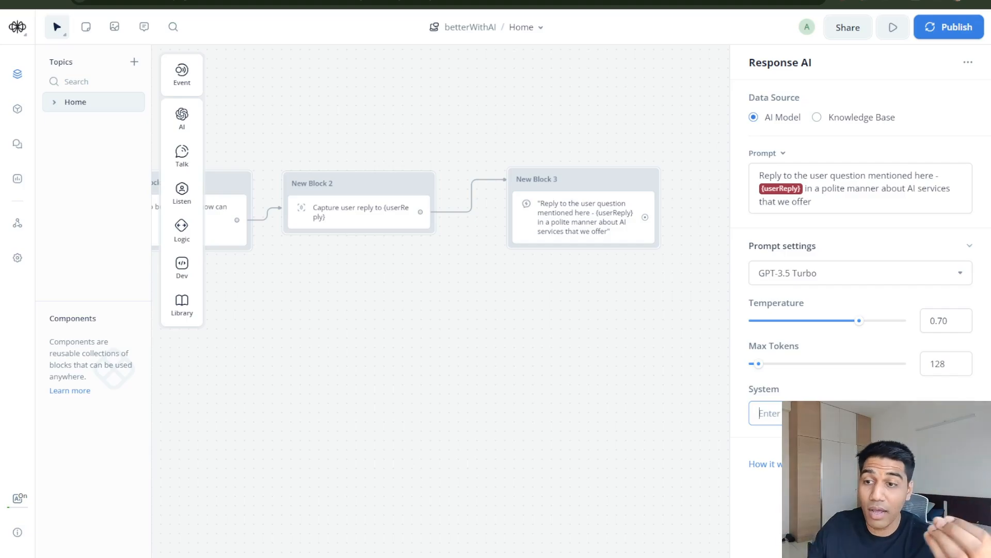
text(You a)
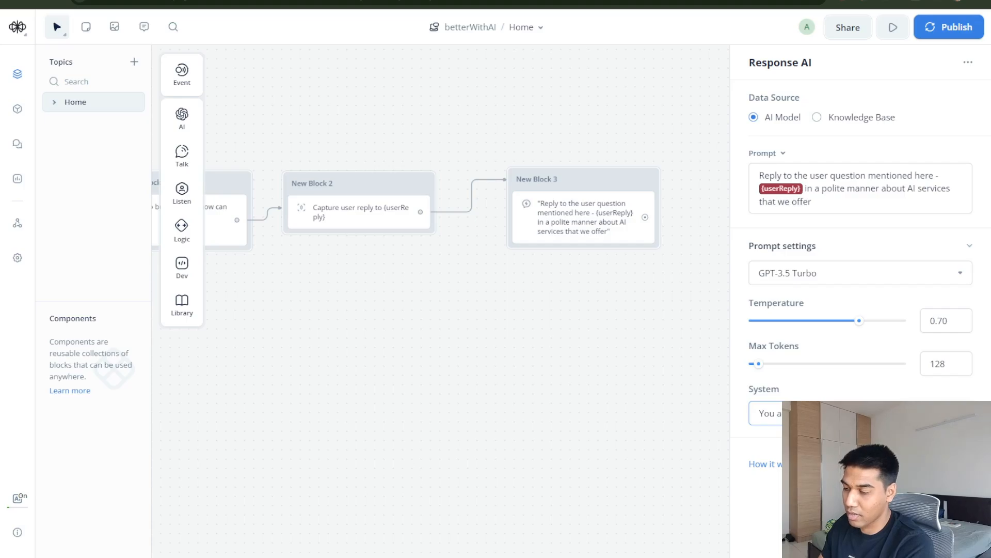
click(577, 452)
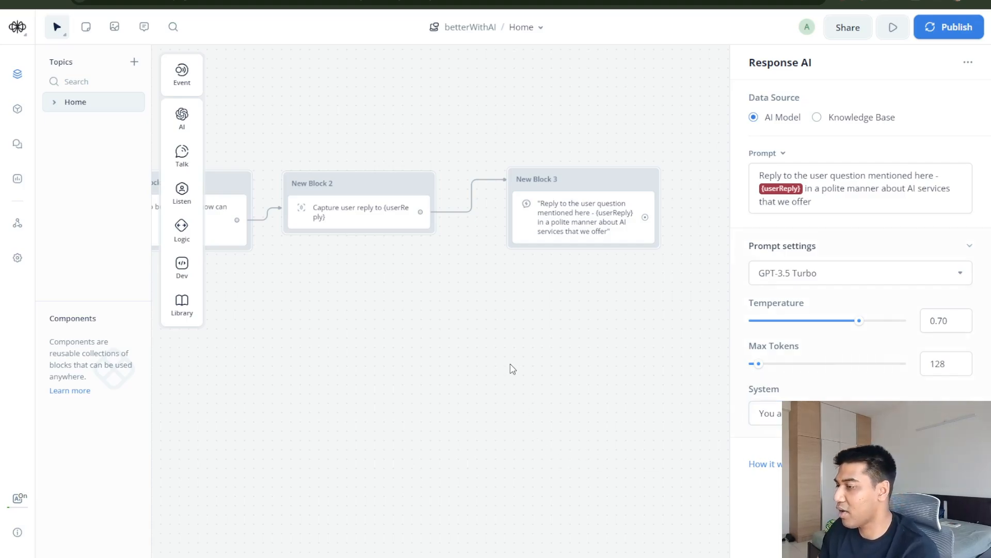
Run the prototype from the Welcome Block, send "I want to know about your services" and read the AI reply.
drag(492, 365, 656, 361)
drag(480, 269, 572, 267)
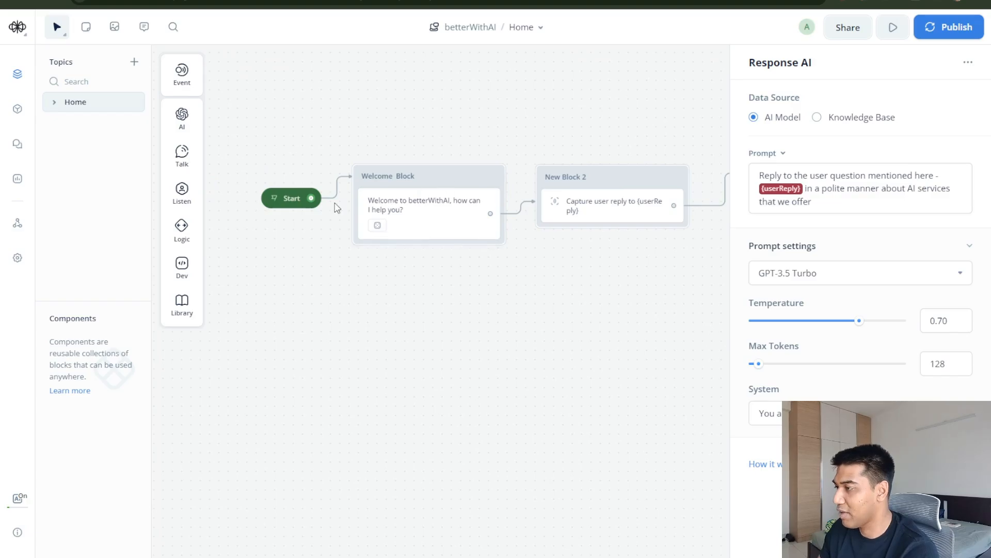
click(491, 178)
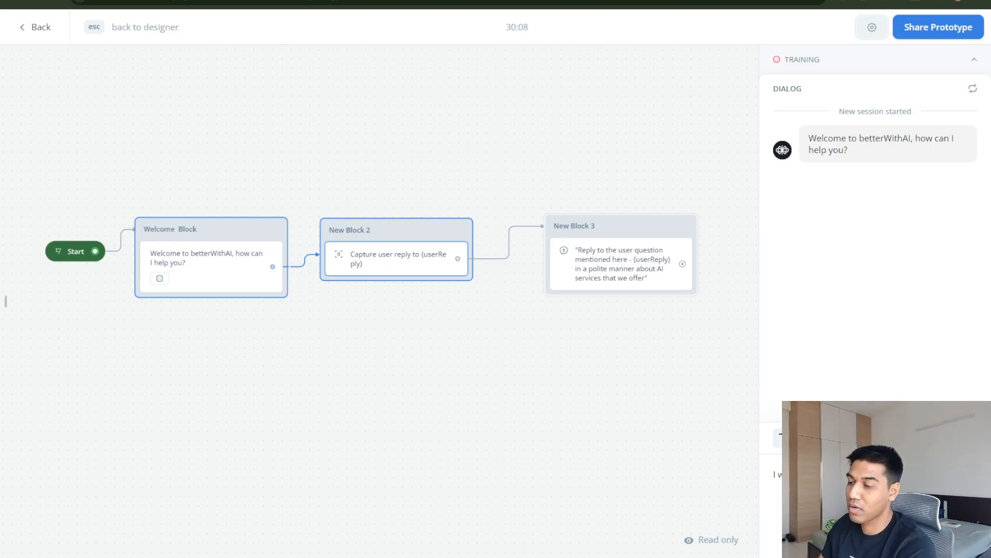
key(Return)
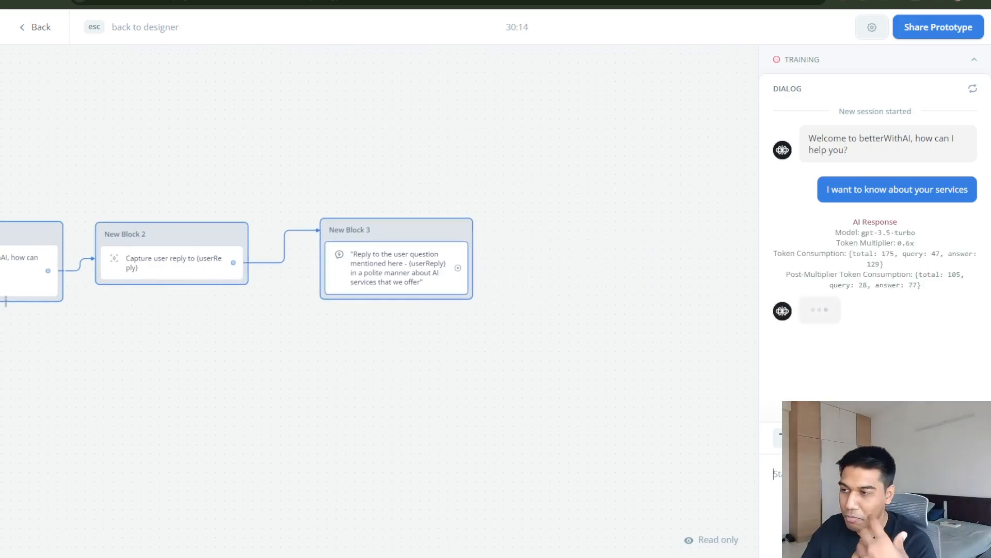
scroll(873, 278, up, 4)
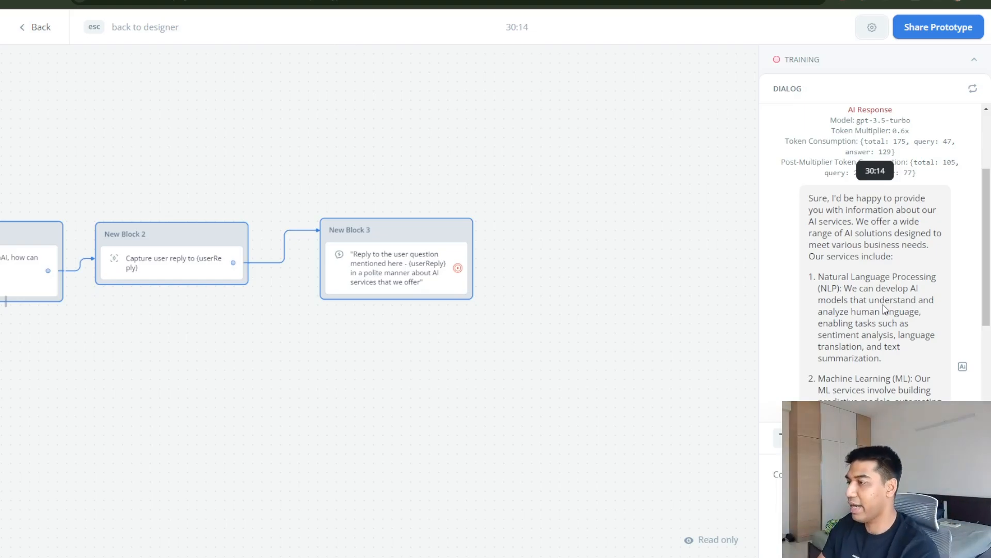
scroll(884, 309, down, 3)
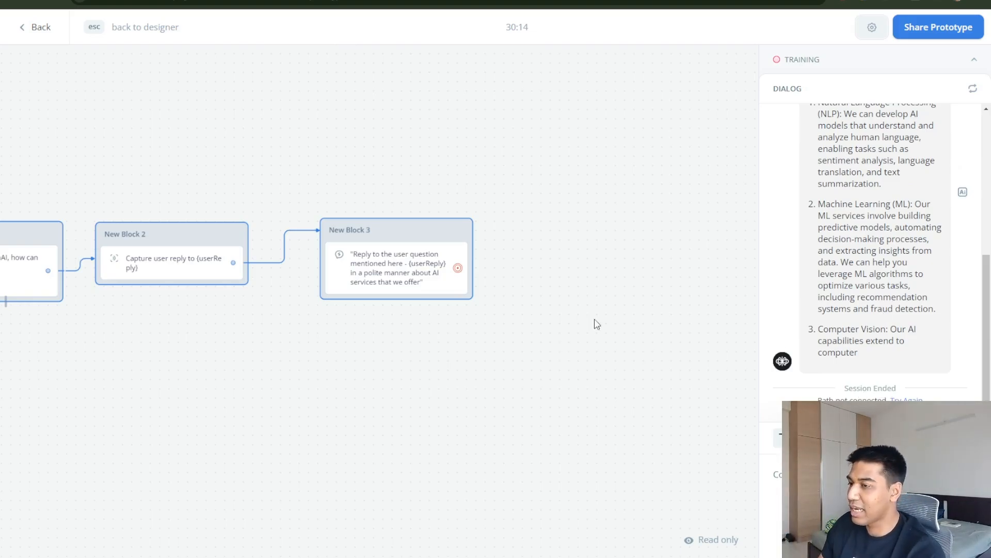
scroll(877, 384, up, 2)
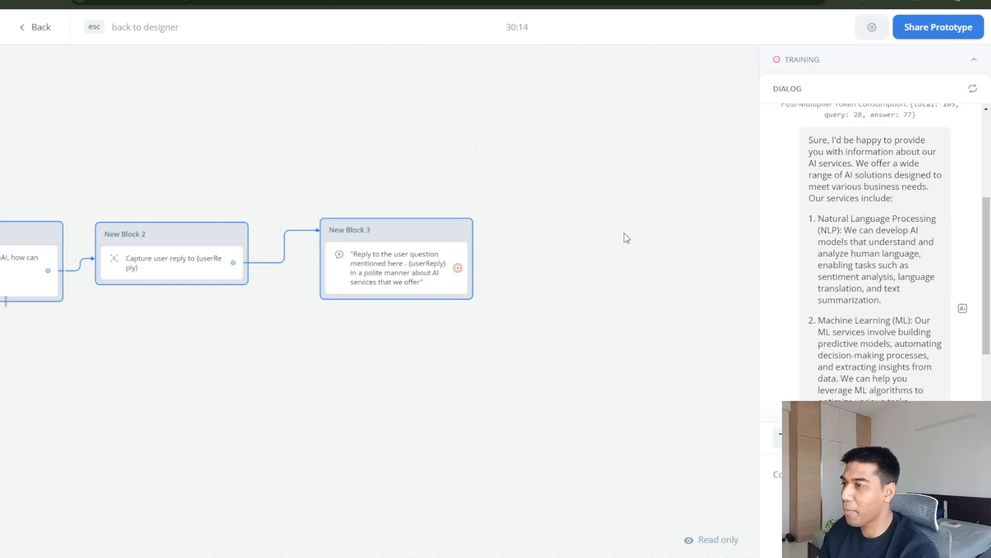
click(24, 29)
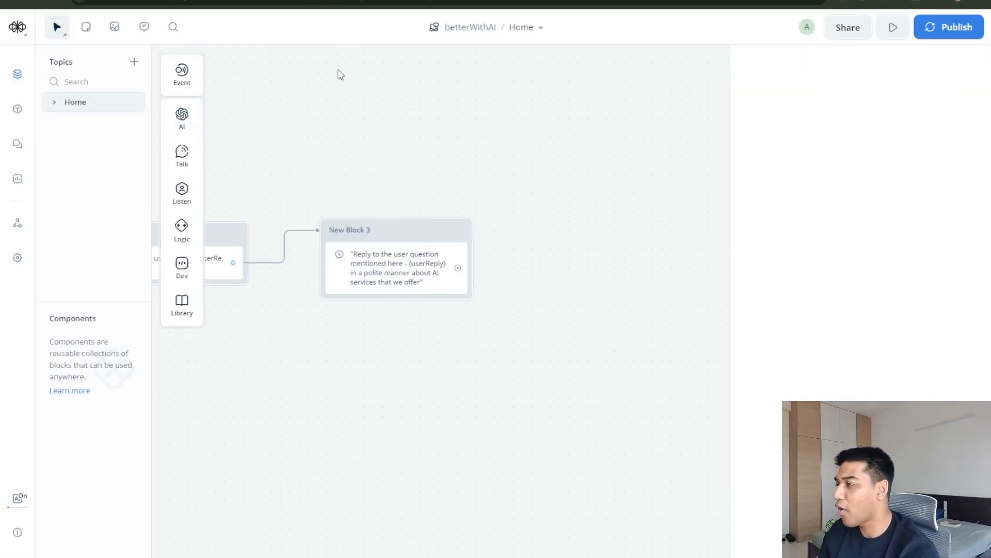
Move New Block 2 slightly closer to New Block 3 and switch New Block 3's Response AI data source to Knowledge Base.
drag(348, 119, 578, 48)
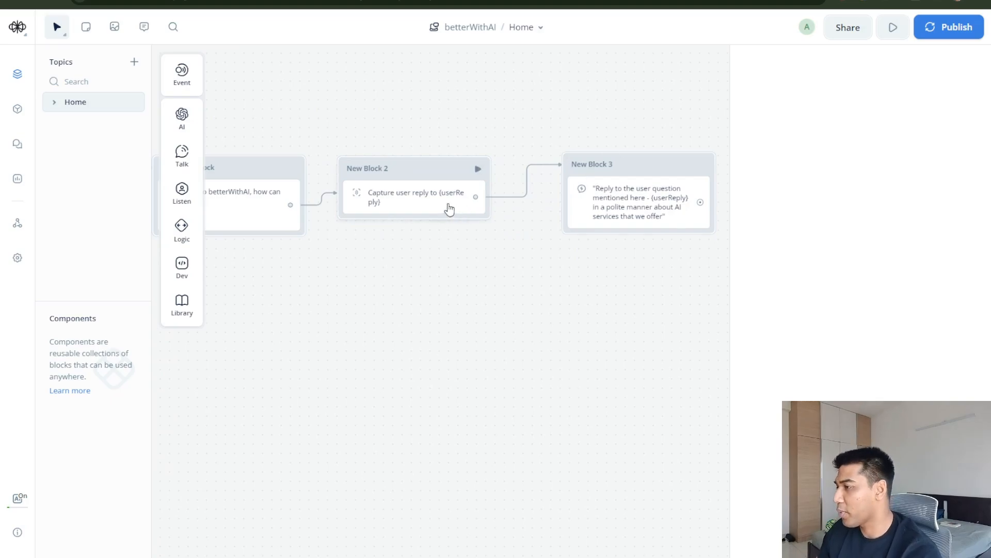
drag(427, 178, 445, 178)
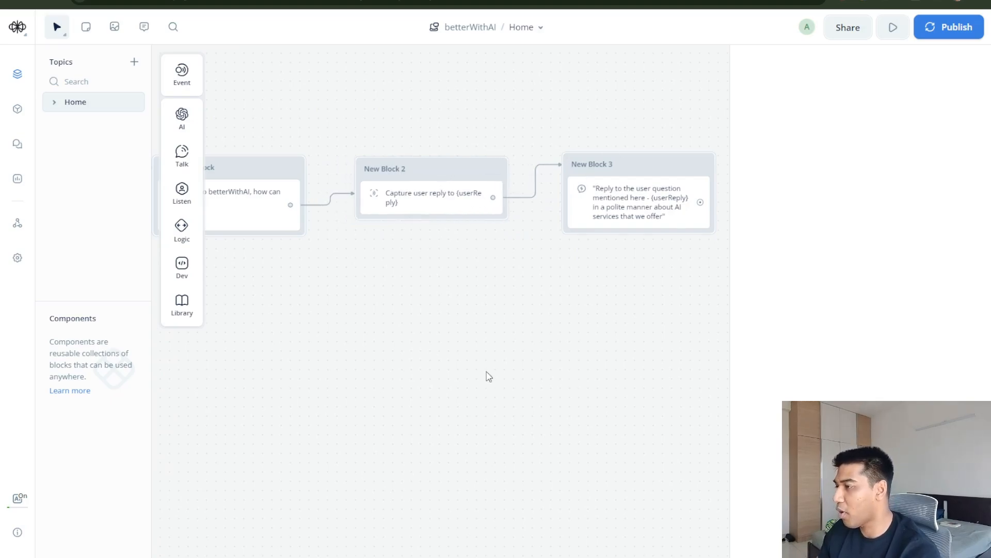
click(628, 184)
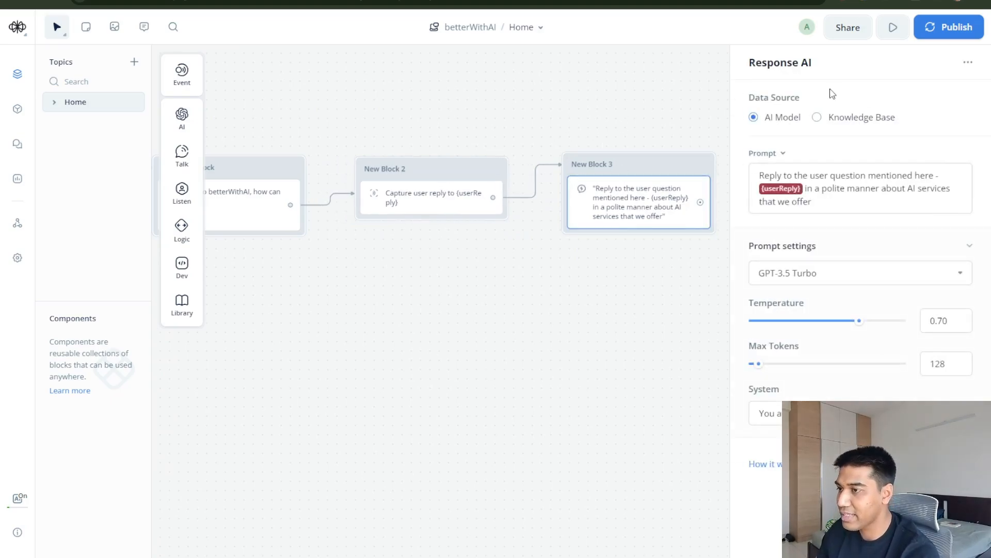
click(818, 119)
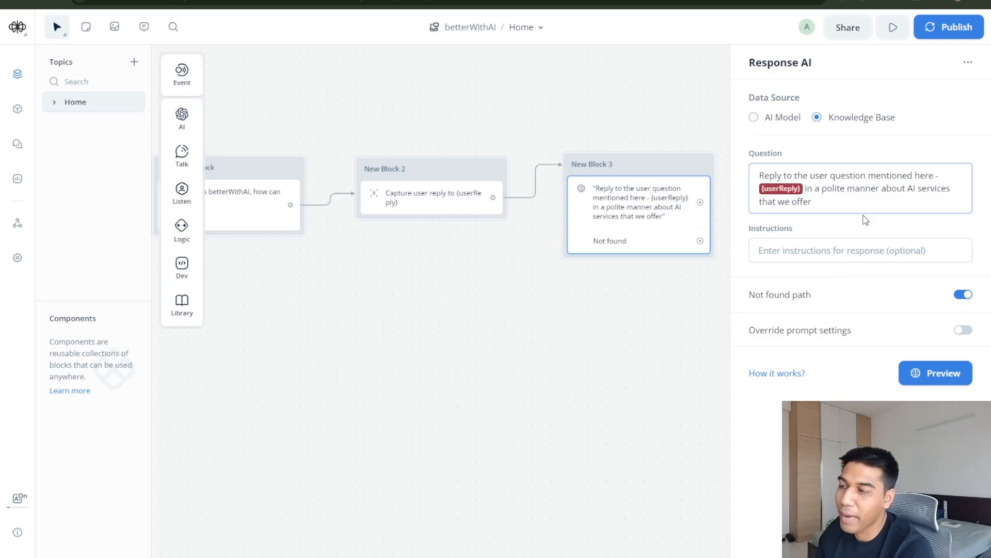
click(829, 256)
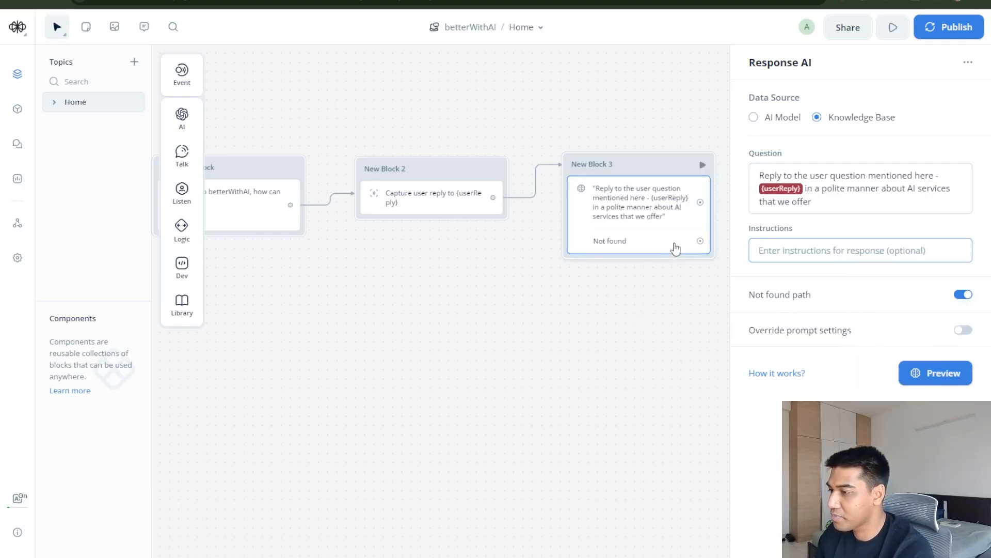
Preview New Block 3's knowledge base response with userReply set to "Tell me about your ai services".
click(610, 375)
click(601, 164)
click(635, 228)
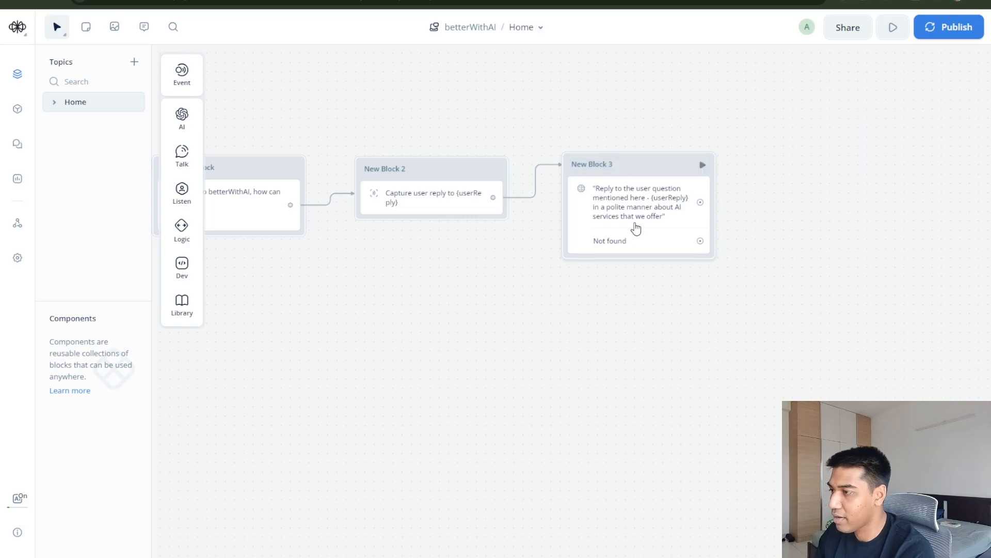
click(939, 374)
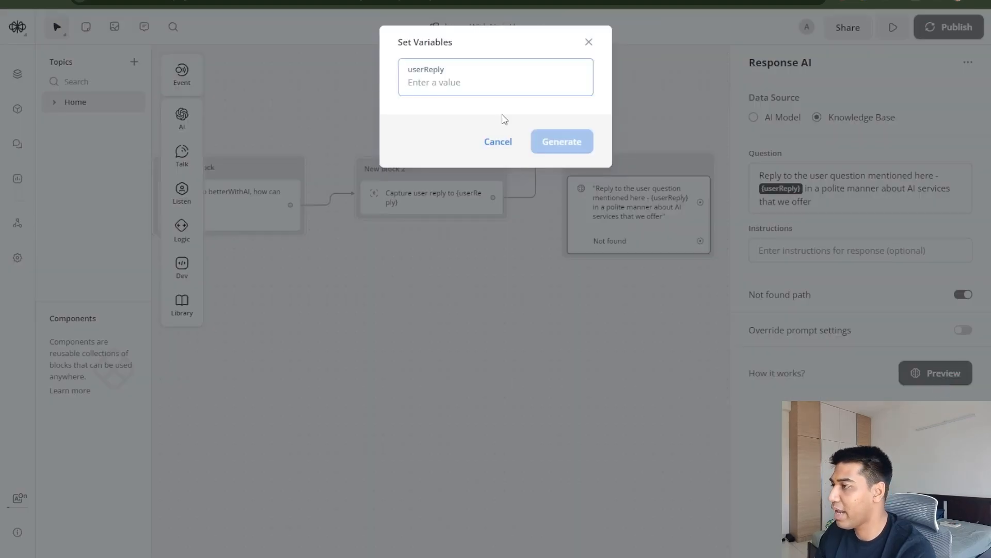
text(Tell me about your ai services)
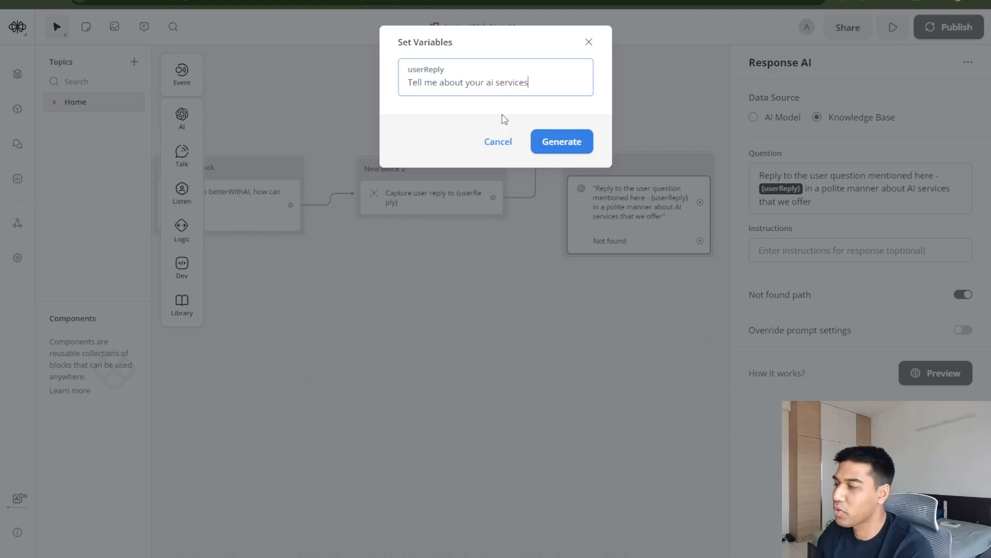
click(568, 145)
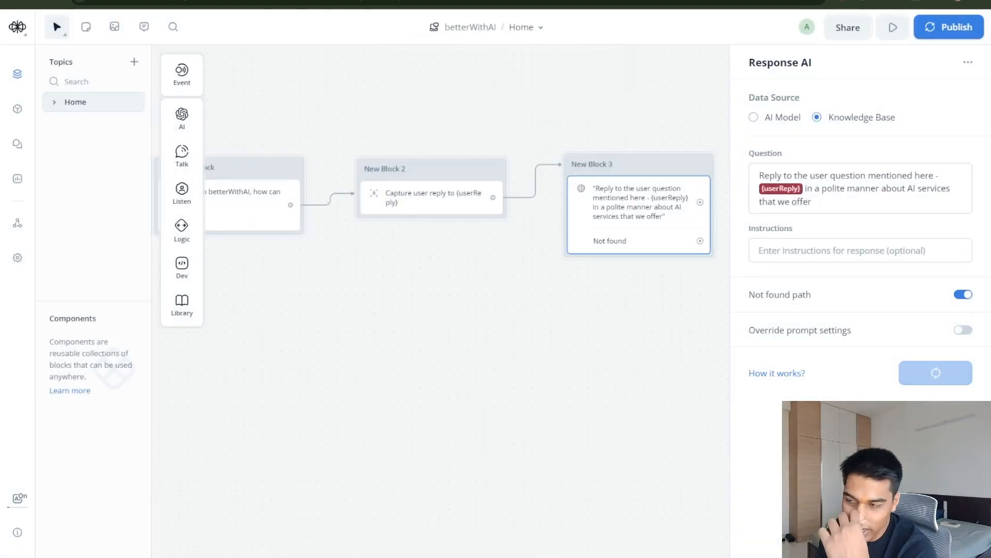
drag(814, 307, 817, 310)
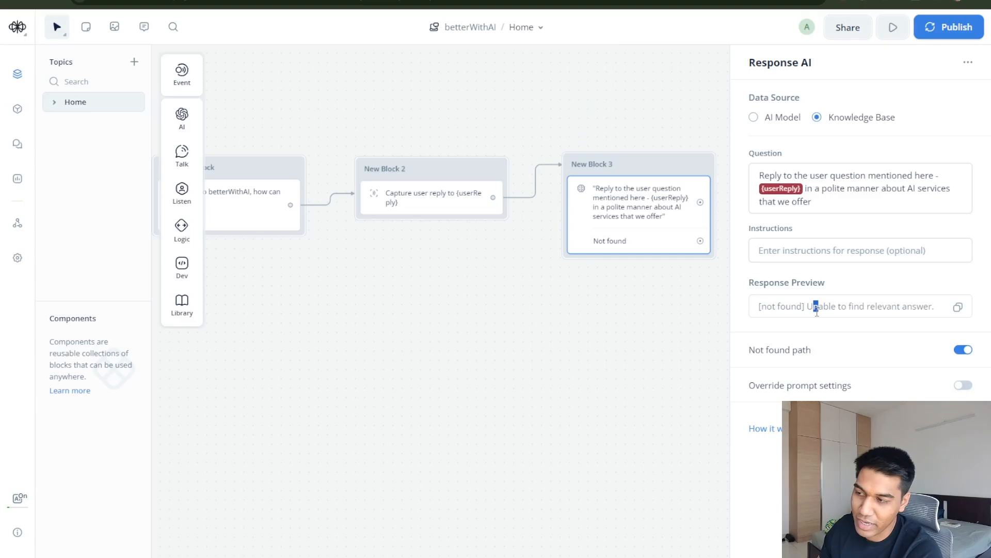
click(817, 117)
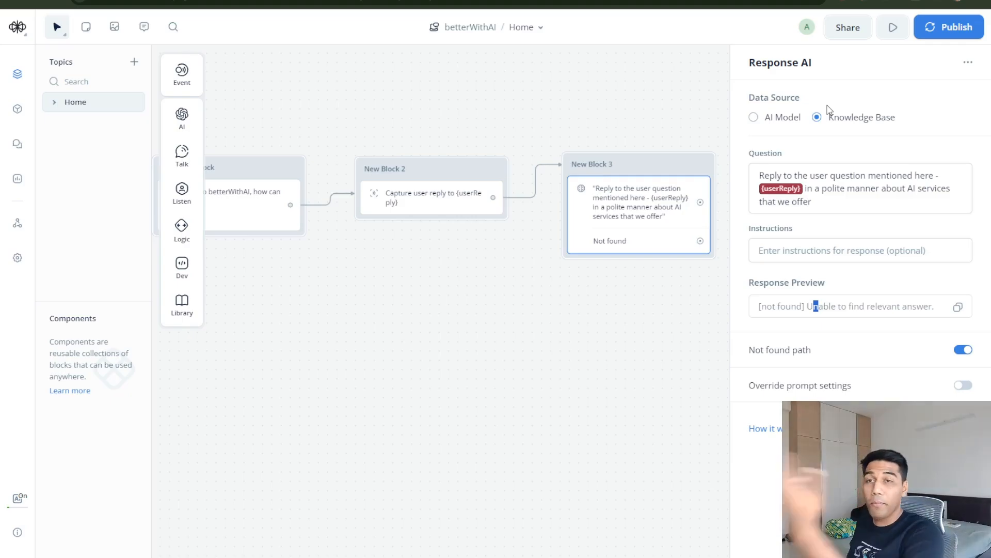
Look through the agent's content sections for components, intents and entities, ending at the Knowledge data sources.
click(16, 109)
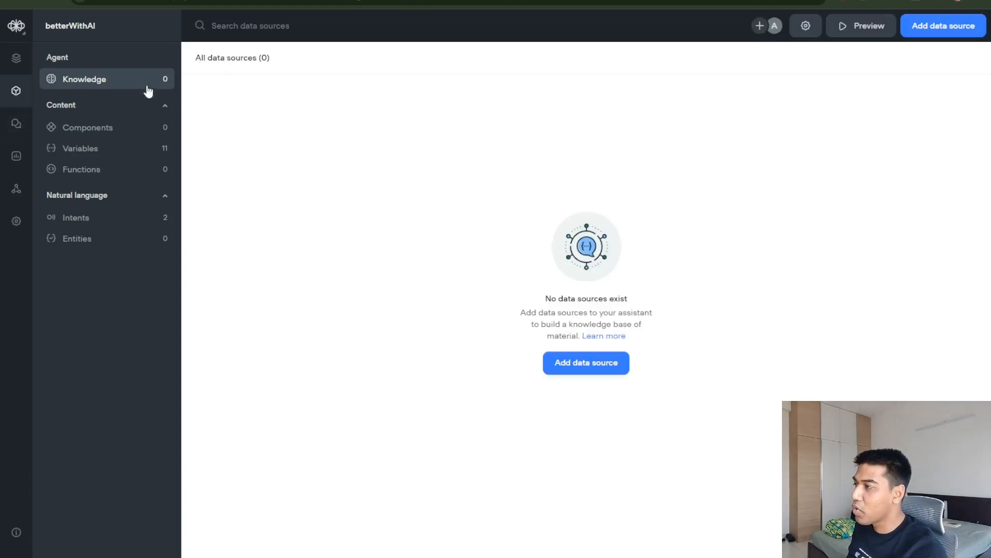
click(141, 128)
click(135, 197)
click(127, 196)
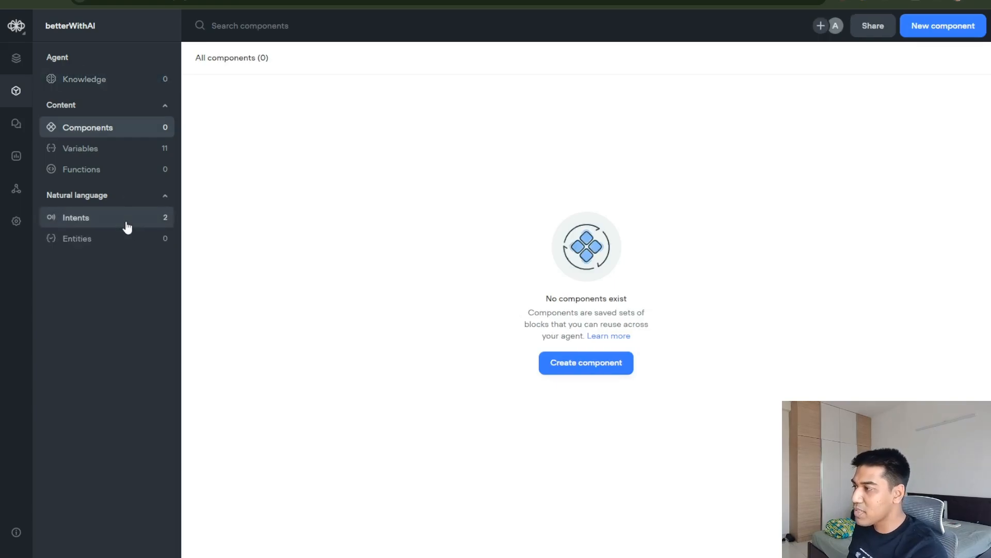
click(126, 219)
click(126, 240)
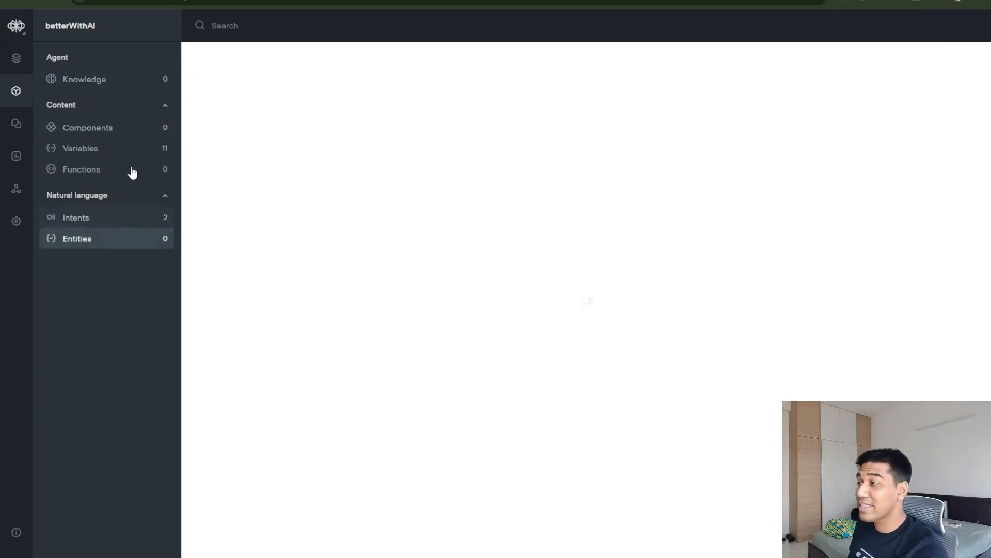
click(122, 79)
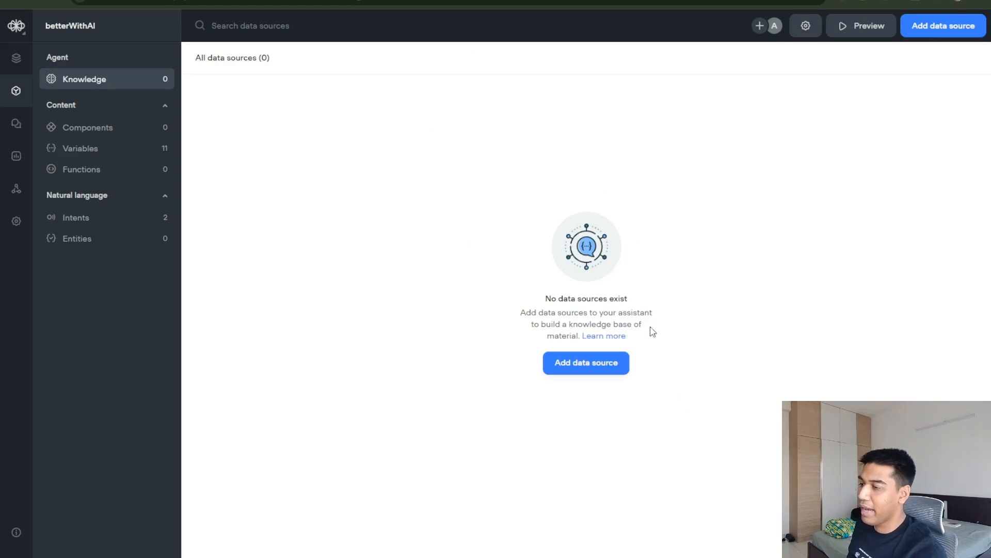
click(611, 366)
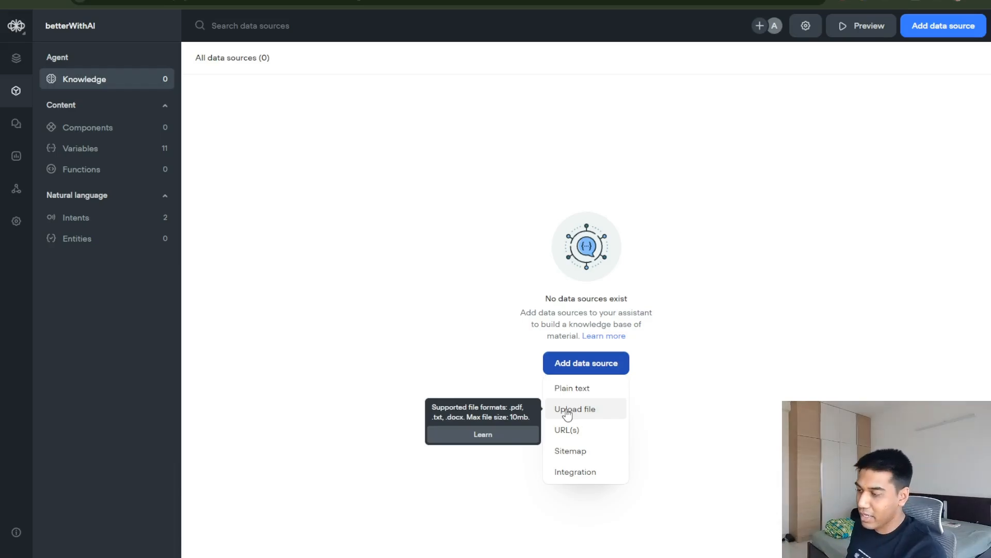
click(573, 431)
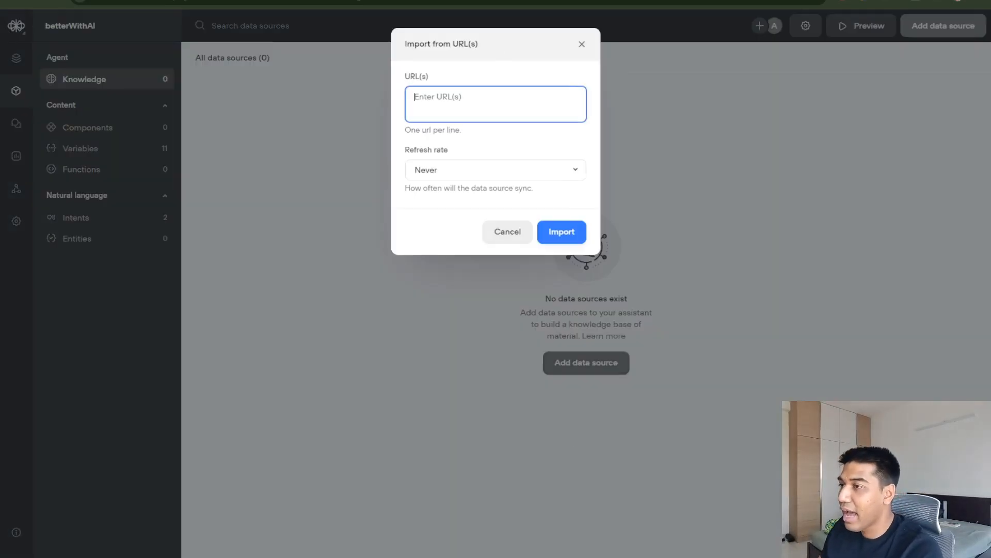
click(161, 0)
click(161, 1)
click(248, 0)
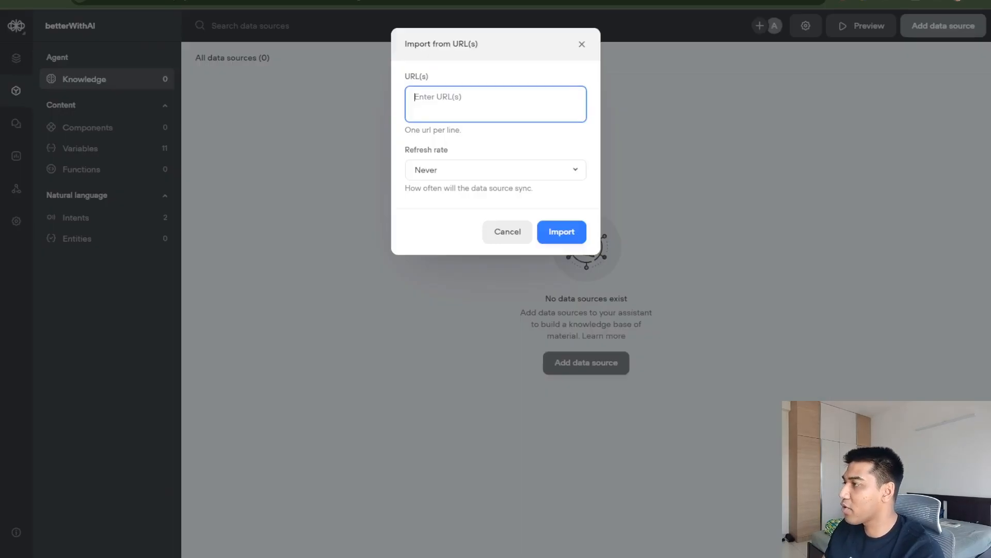
text(https://betterwithai.in/)
click(487, 170)
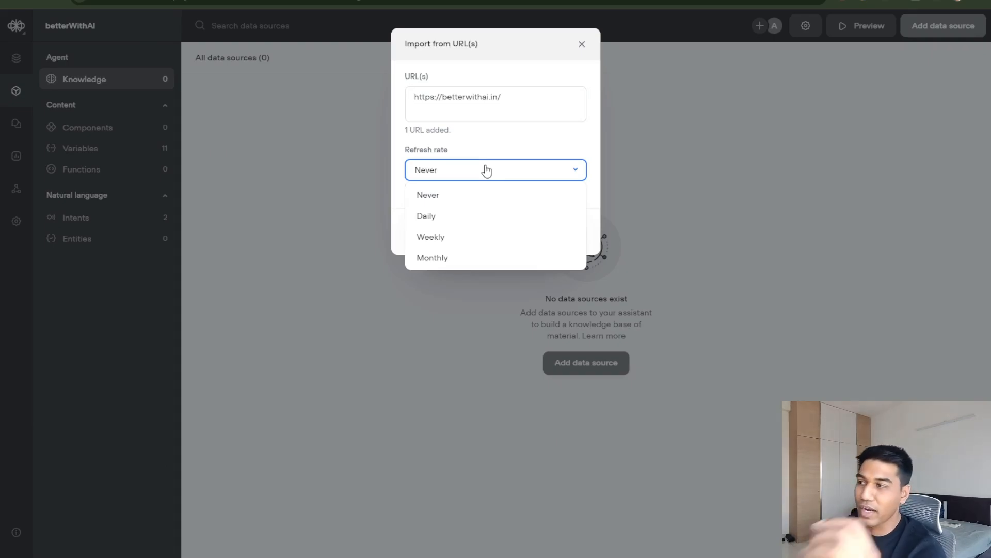
click(487, 170)
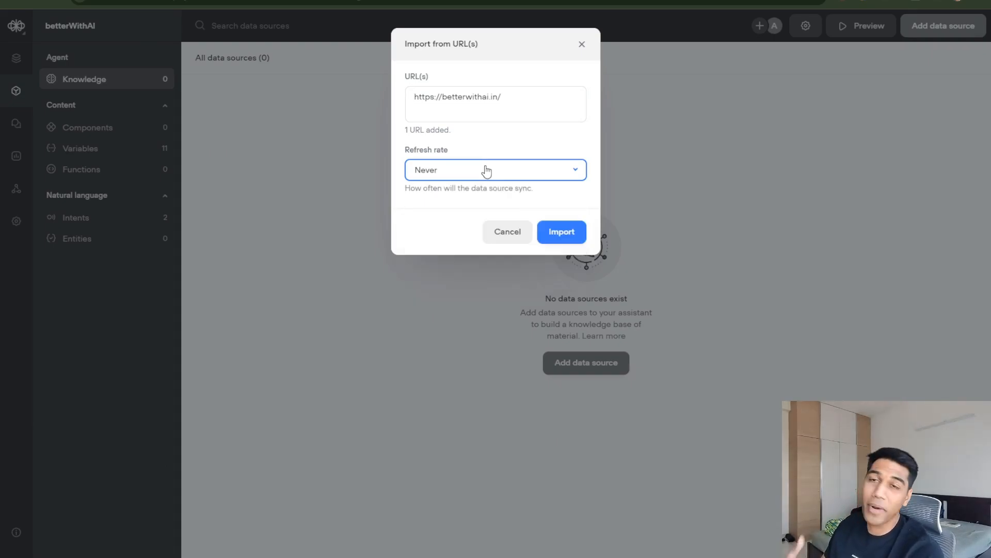
click(553, 227)
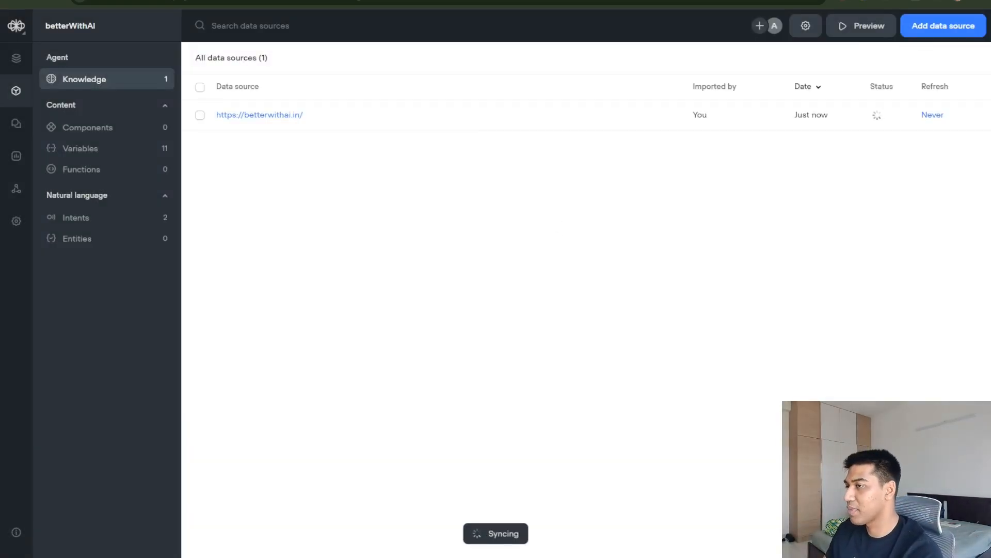
key(ctrl+Tab)
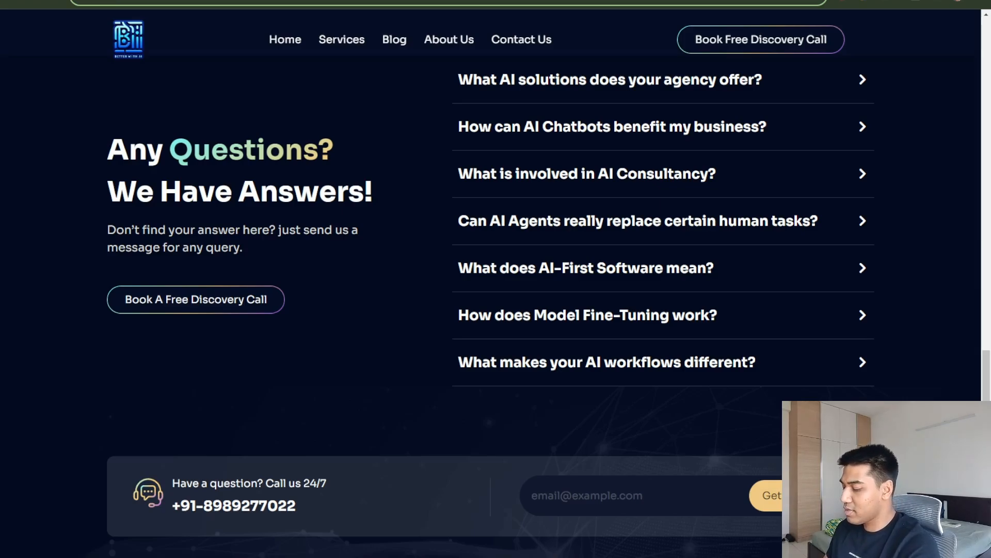
text(sitemap)
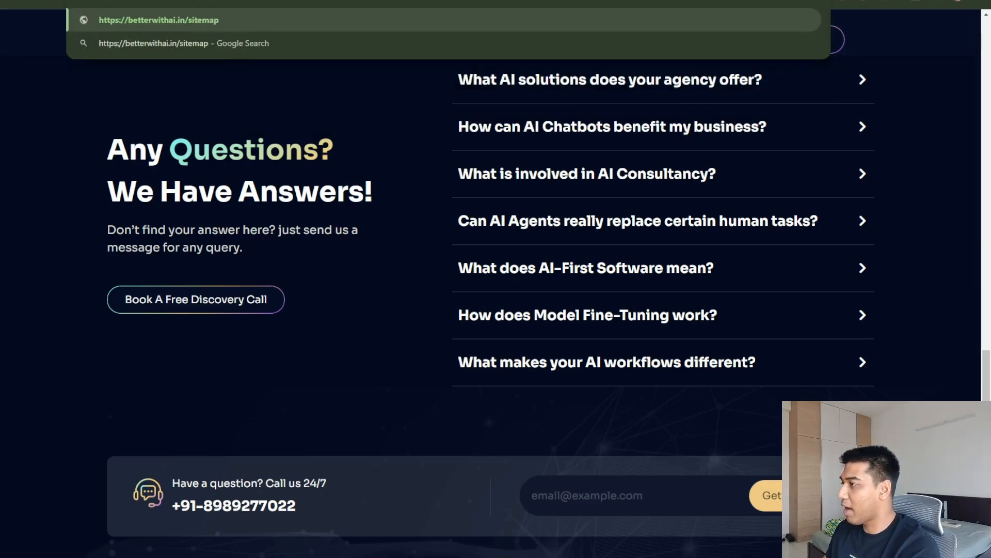
text(.xml)
key(Return)
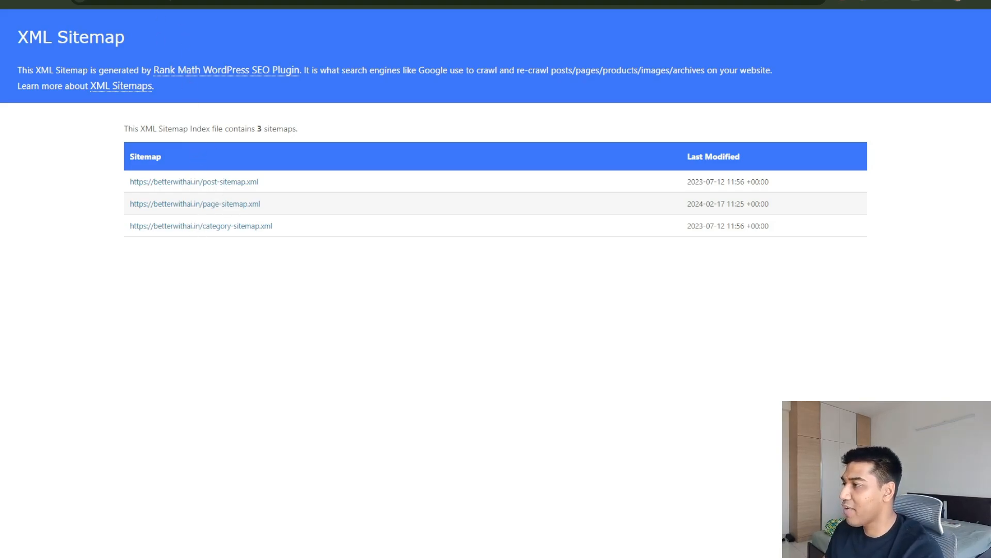
Examine the page URLs in the website's post and page sitemaps, and return to the Voiceflow knowledge base.
click(196, 2)
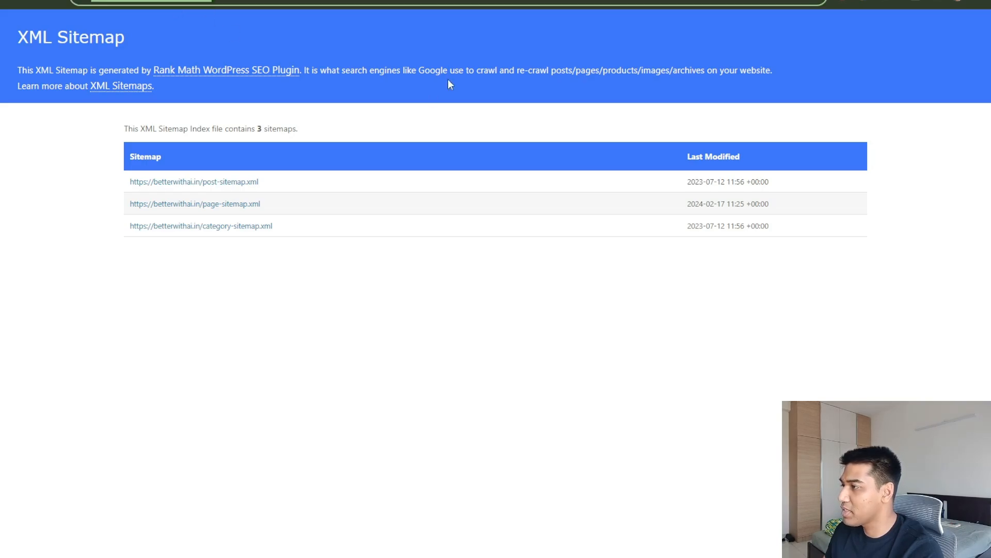
click(250, 183)
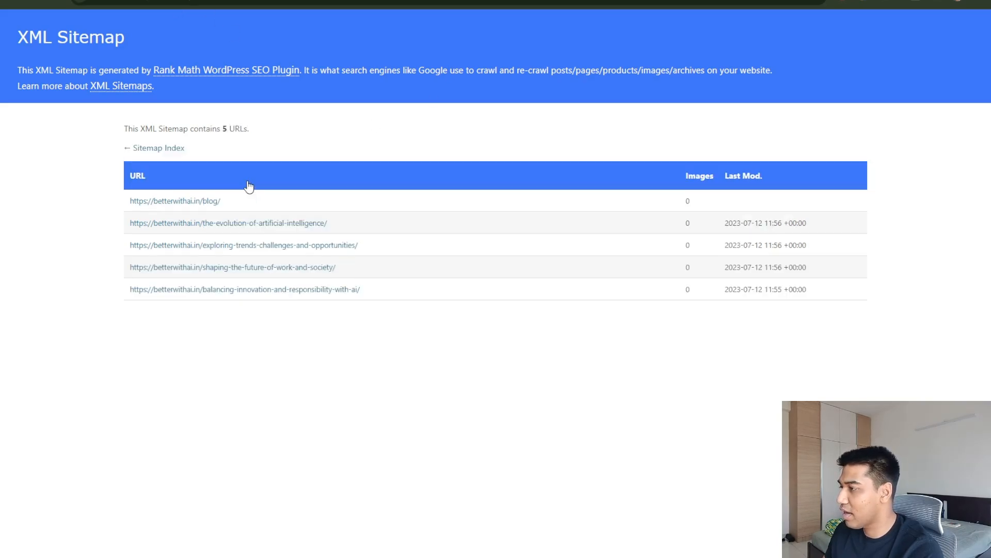
click(156, 150)
click(182, 206)
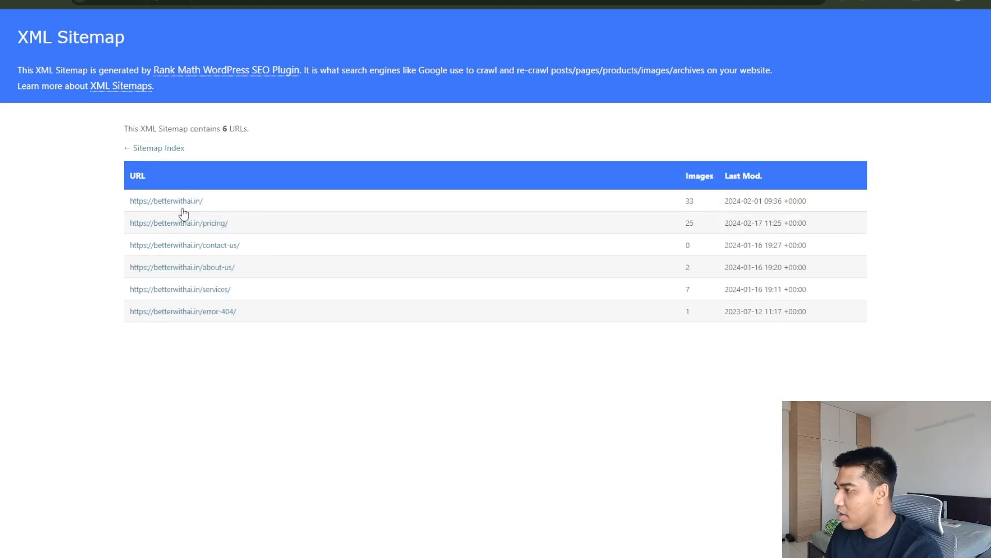
click(185, 1)
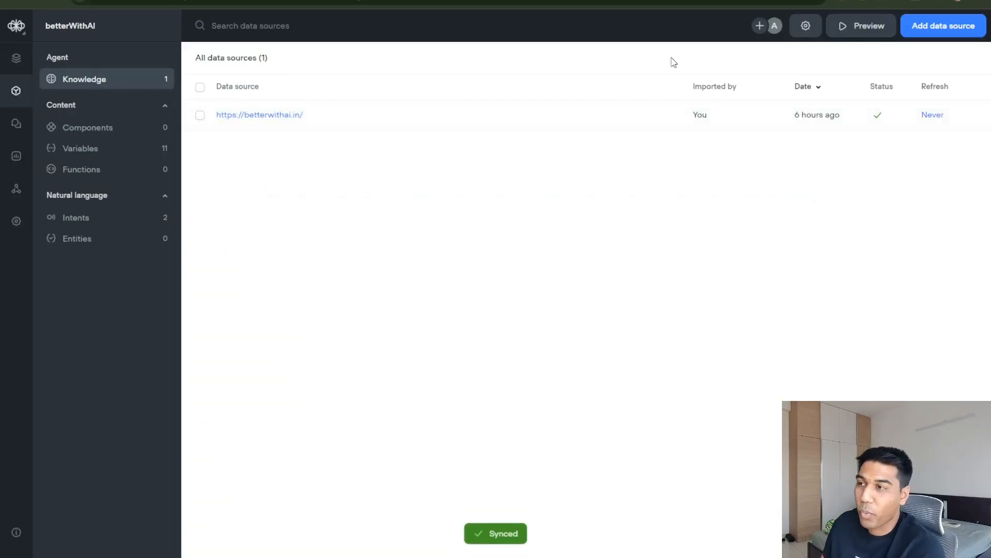
click(944, 25)
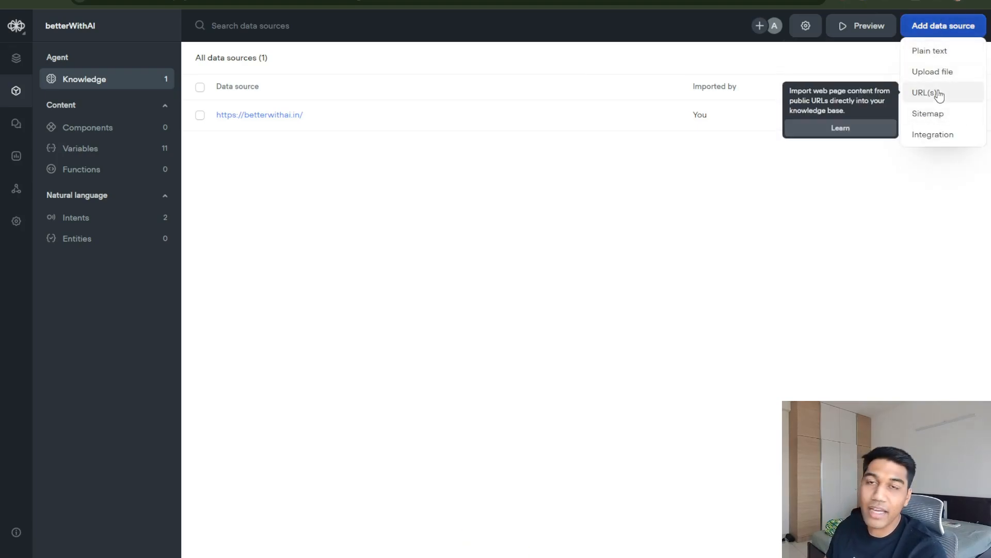
click(946, 118)
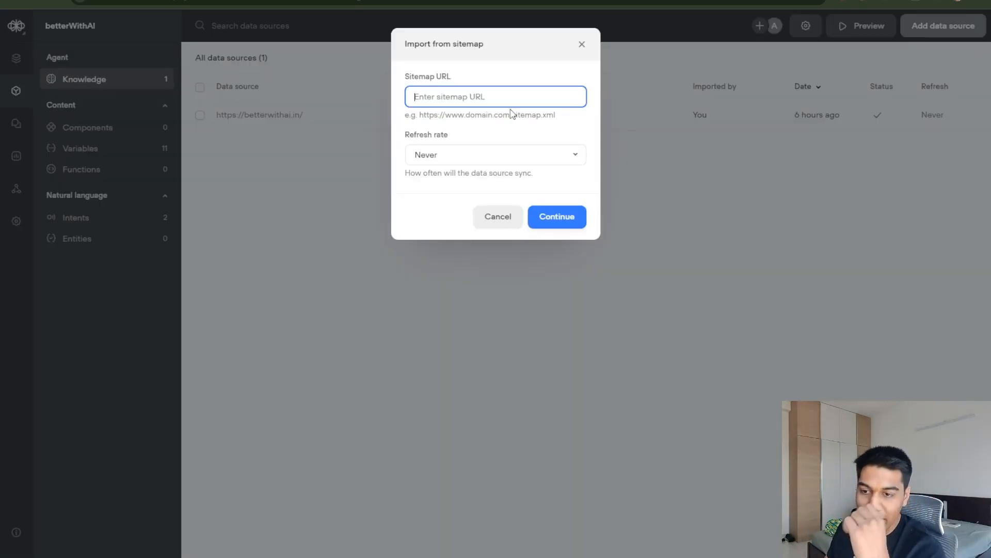
text(https://betterwithai.in/page-sitemap.xml)
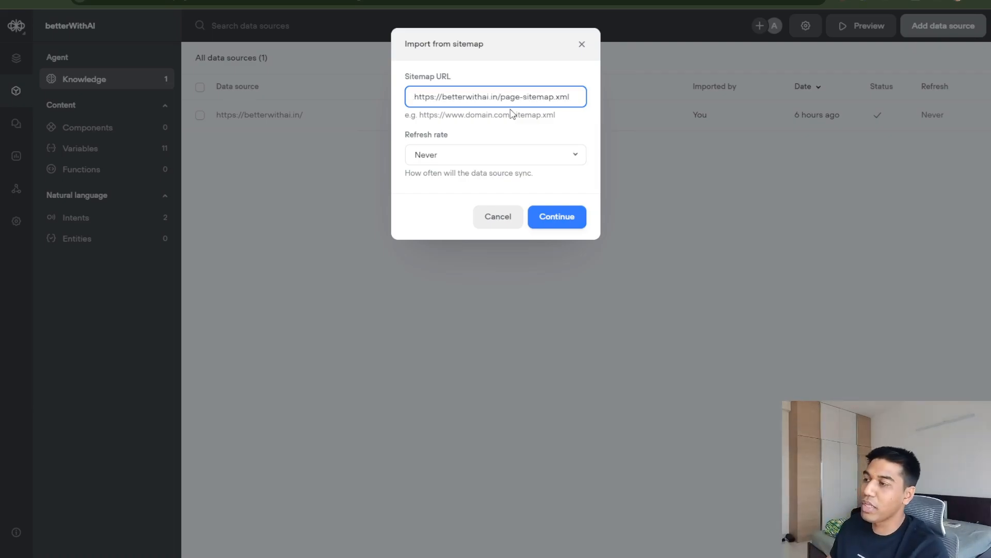
click(556, 225)
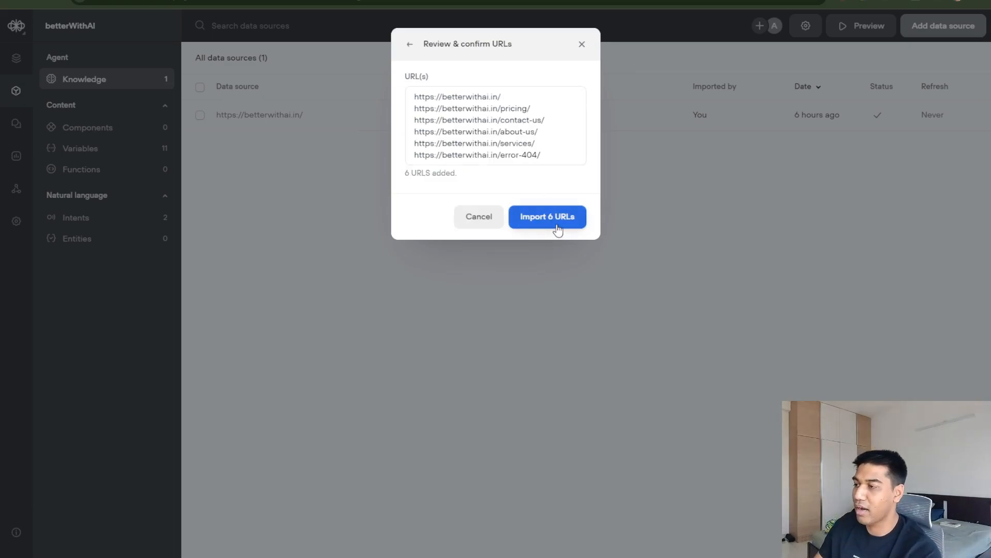
click(555, 221)
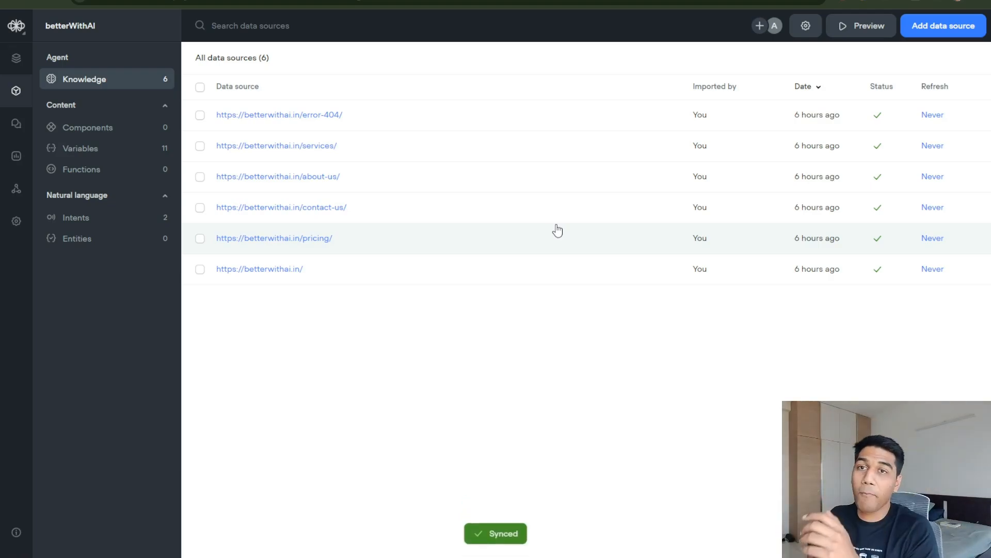
Return to the conversation flow and connect New Block 3's reply output back to the capture step's New Block 2.
click(11, 53)
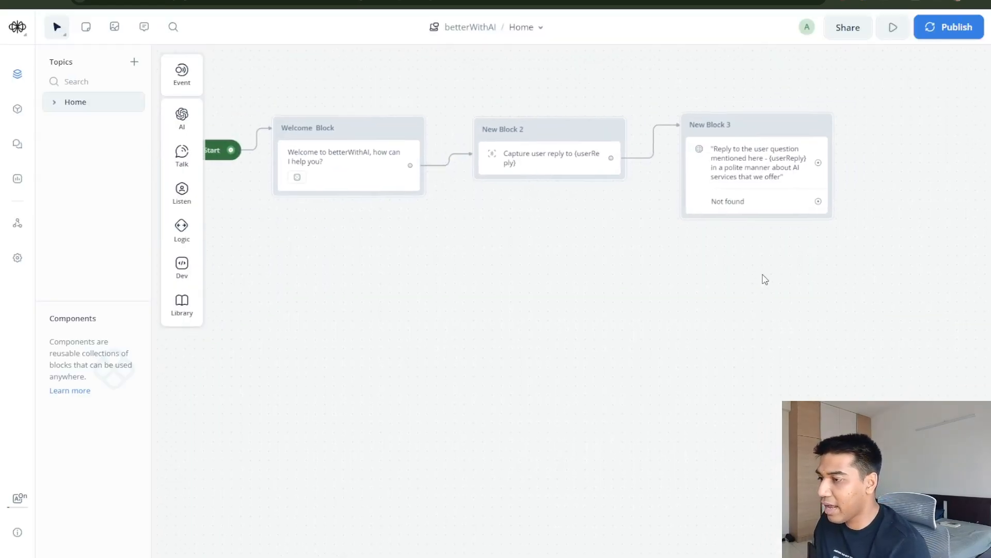
click(542, 181)
click(674, 161)
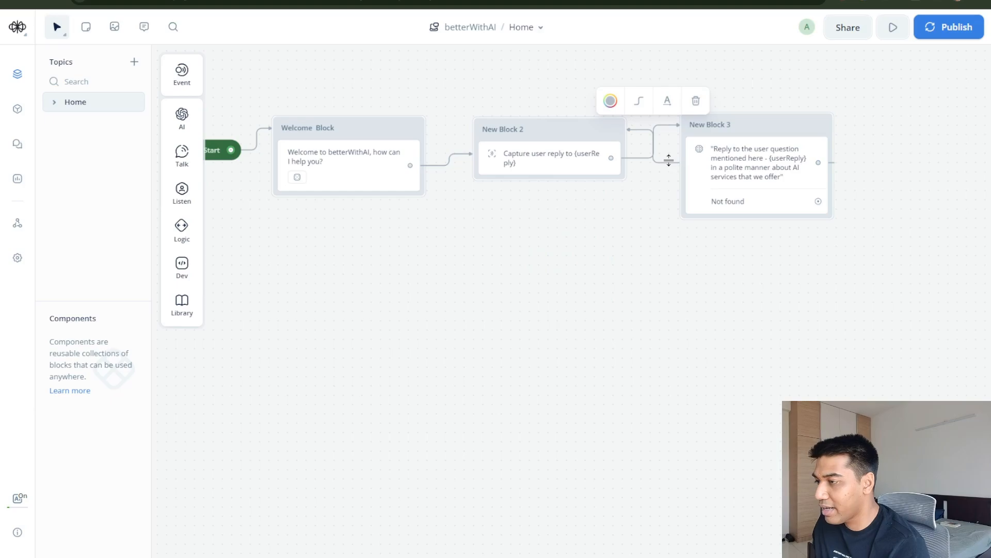
Reroute the return connector as a loop around and below New Block 3, and space that block farther from New Block 2.
drag(669, 161, 638, 318)
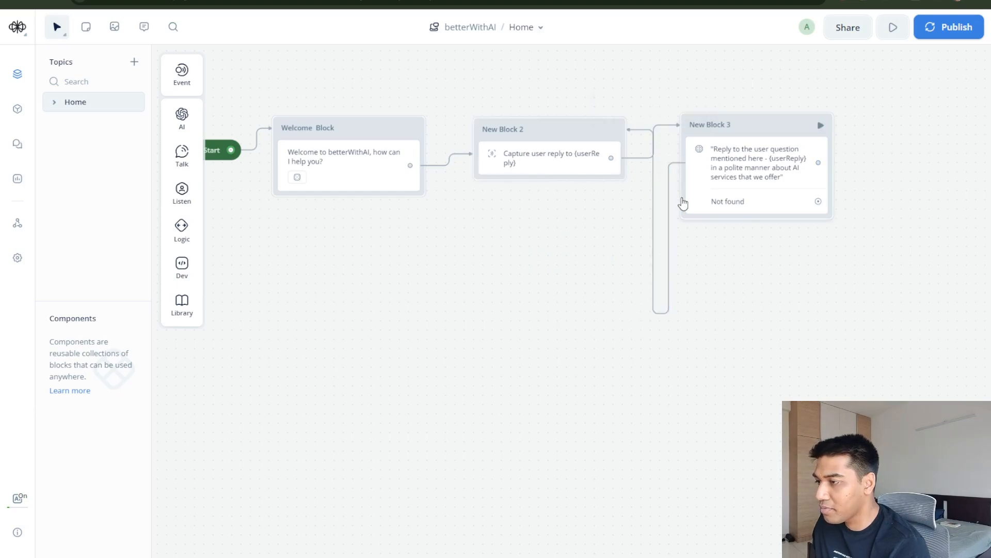
drag(781, 132, 840, 134)
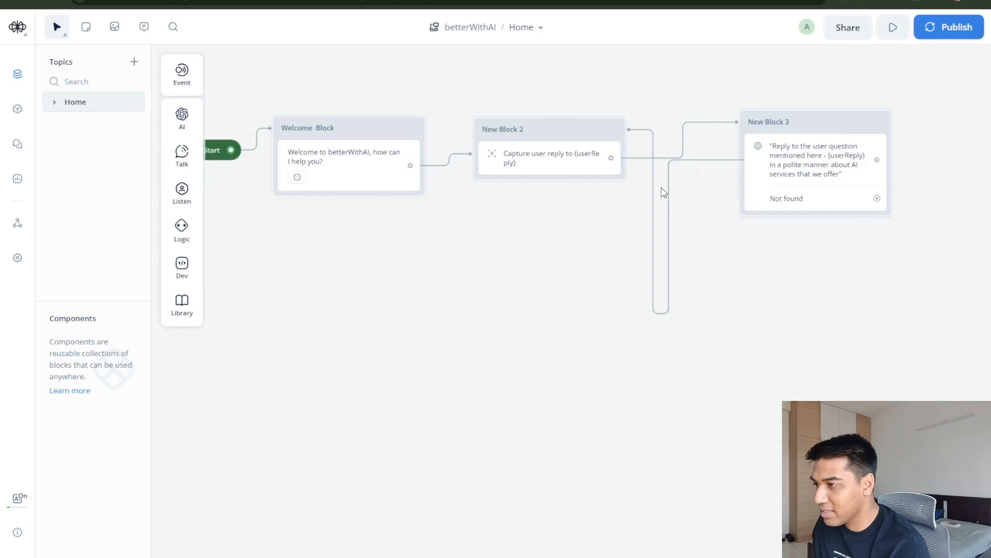
drag(666, 193, 943, 268)
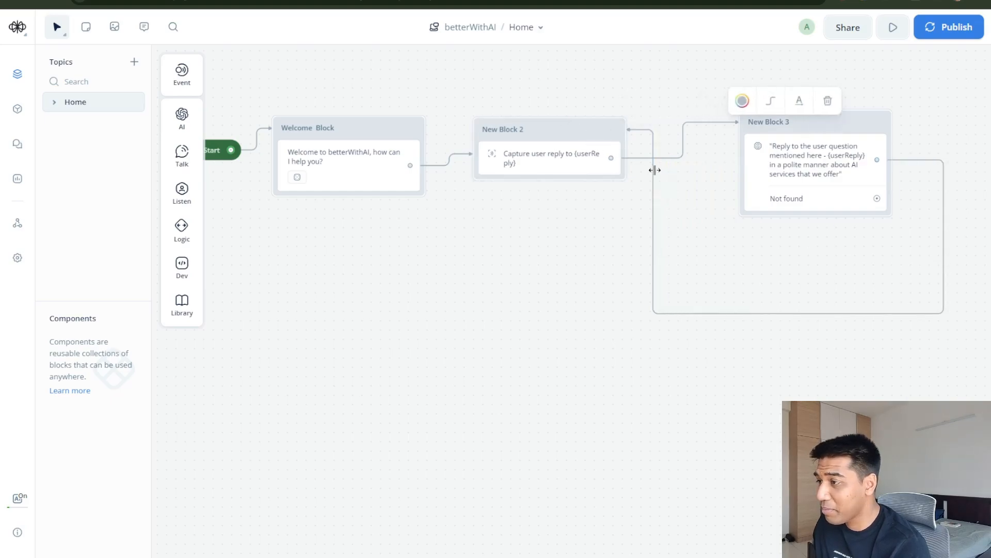
drag(638, 128, 467, 313)
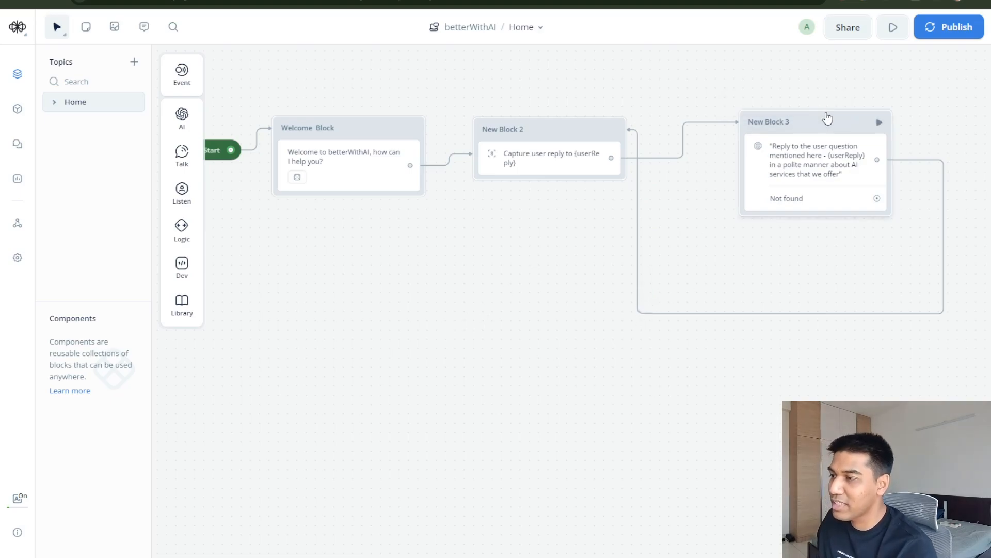
drag(823, 119, 815, 148)
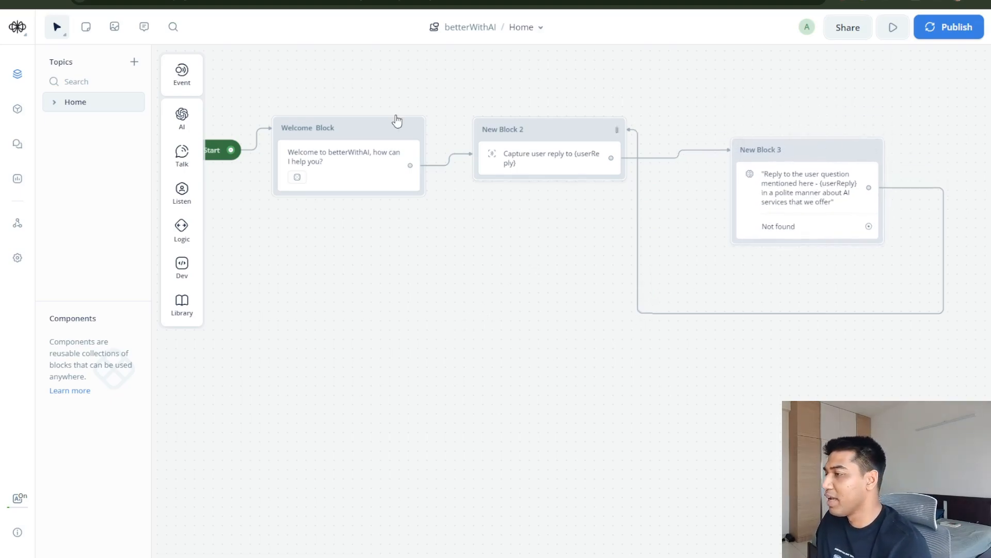
Run the prototype from the Welcome Block and send the message "I want to know more about your services".
drag(360, 105, 401, 110)
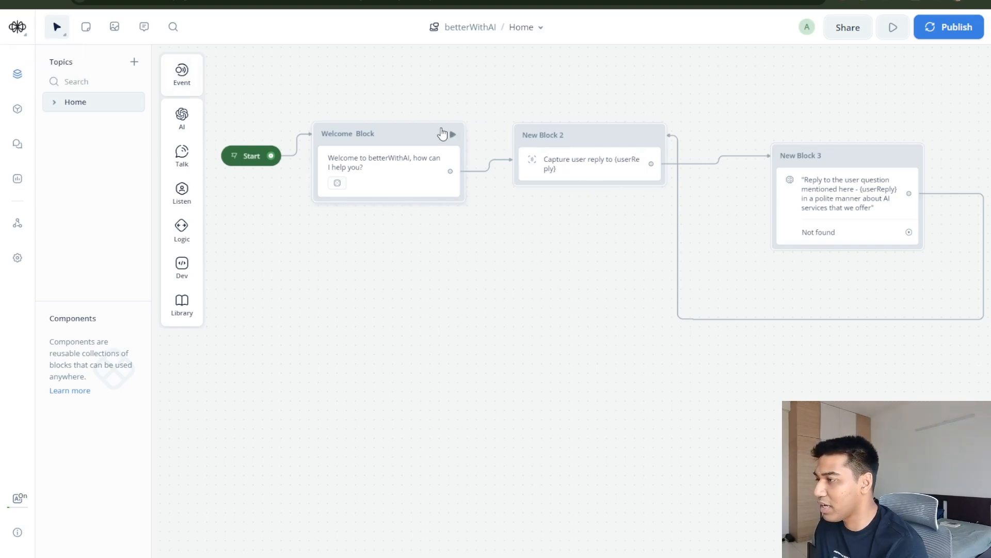
click(453, 134)
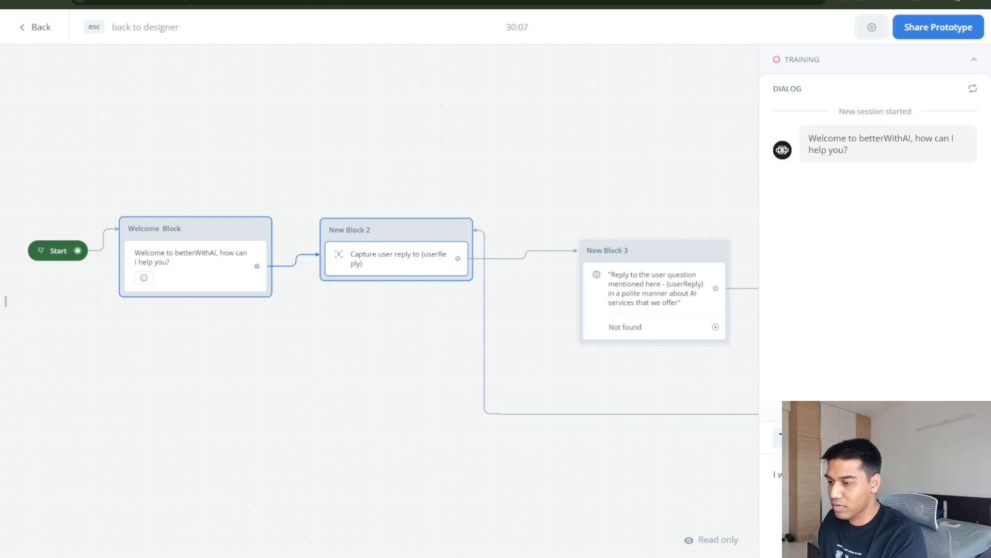
key(Return)
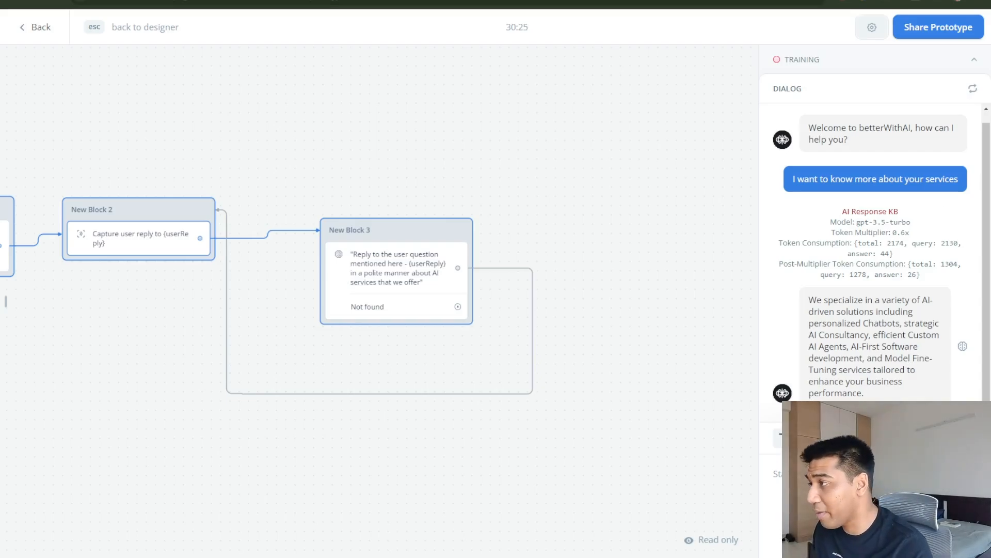
Switch to the betterWithAI website and examine its listed services to compare them with the chatbot's answer.
key(ctrl+Tab)
click(12, 2)
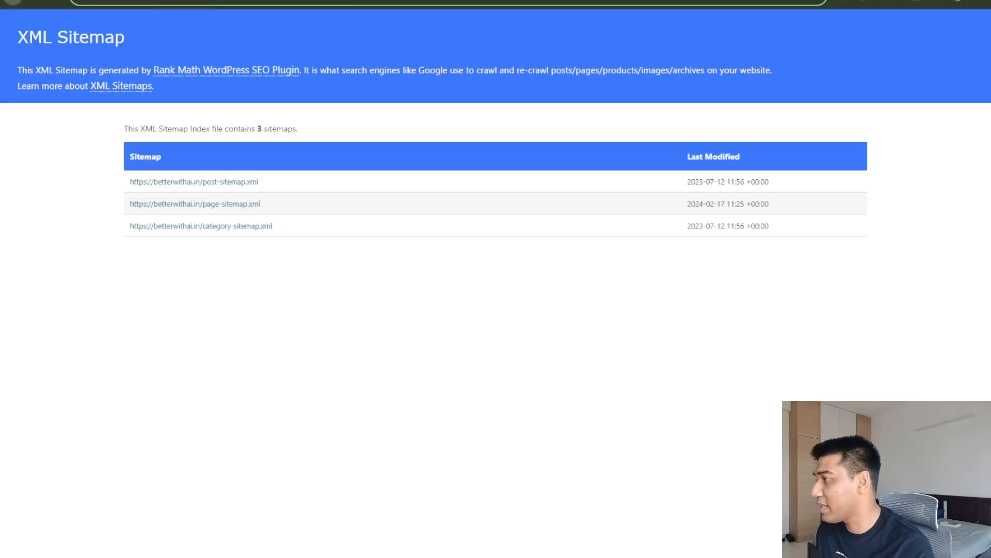
click(12, 1)
click(14, 3)
click(15, 2)
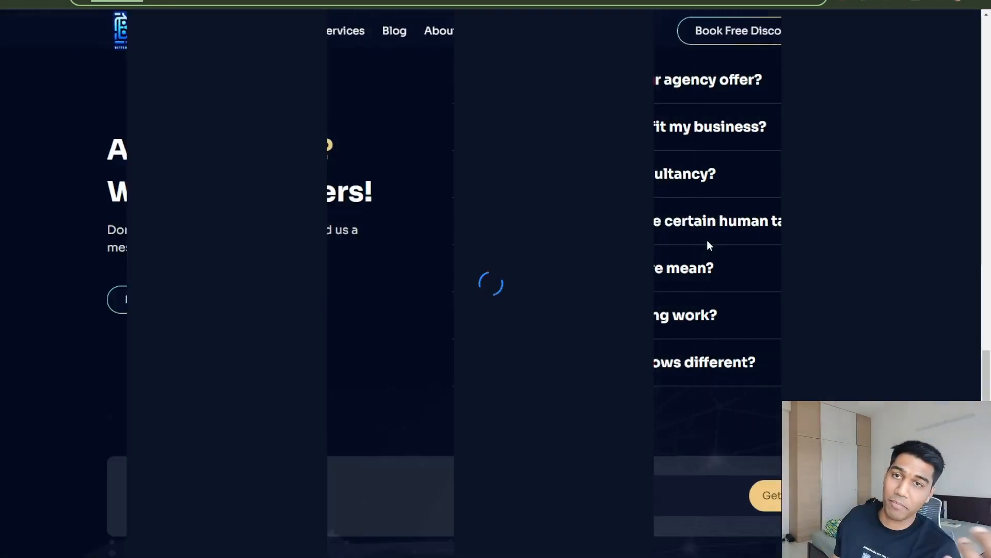
scroll(666, 189, up, 8)
scroll(623, 289, up, 10)
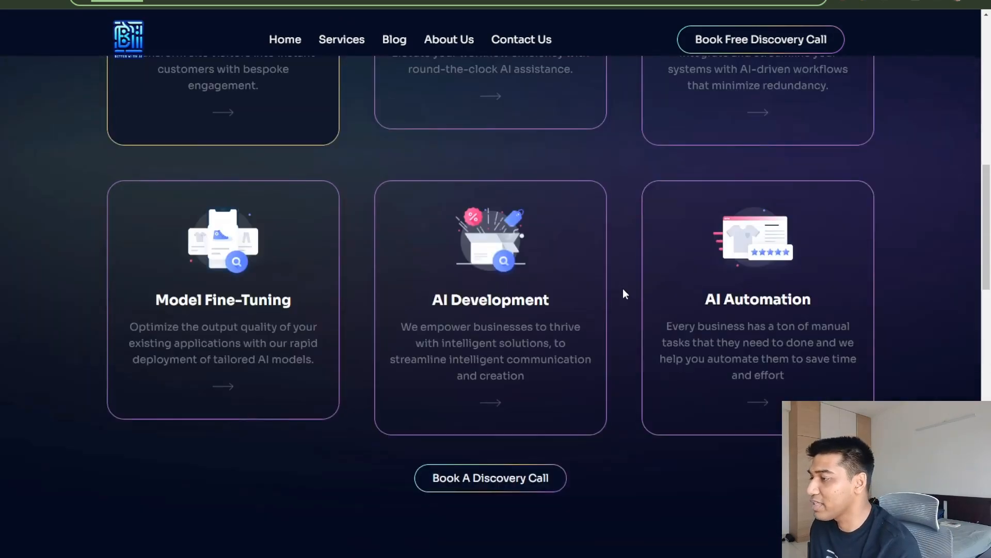
scroll(624, 305, down, 2)
scroll(588, 311, down, 4)
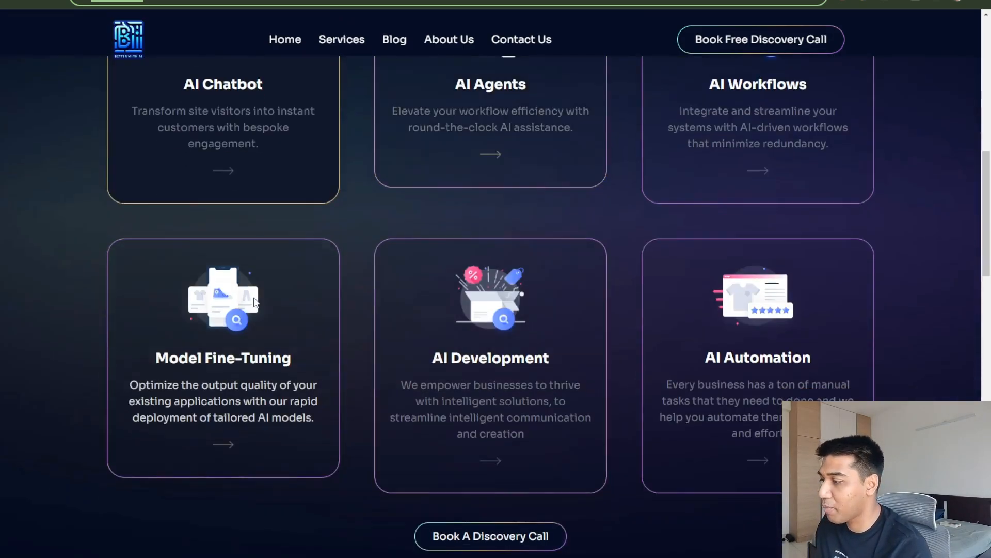
scroll(667, 367, down, 6)
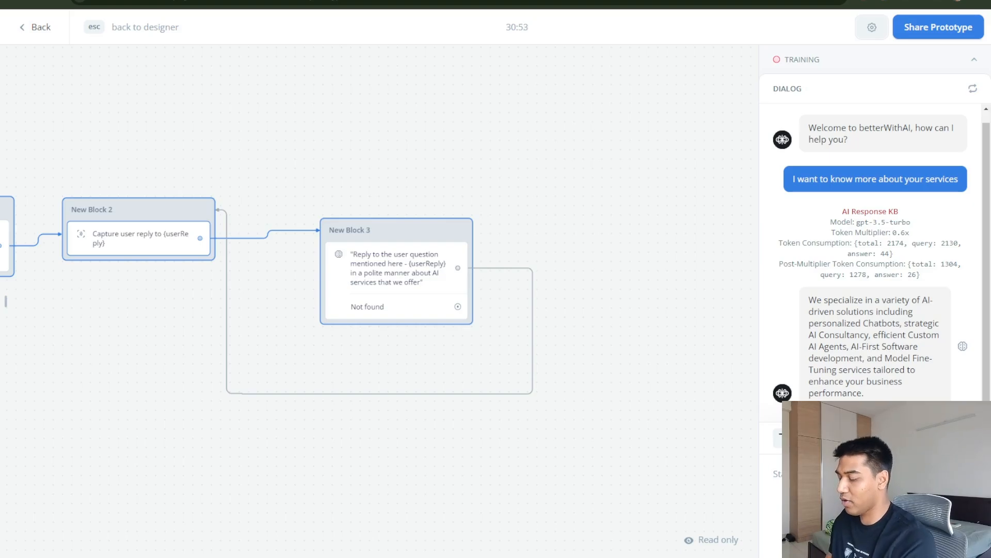
Send "Book a call" in the prototype dialog, read the reply, and return to the flow designer.
key(Return)
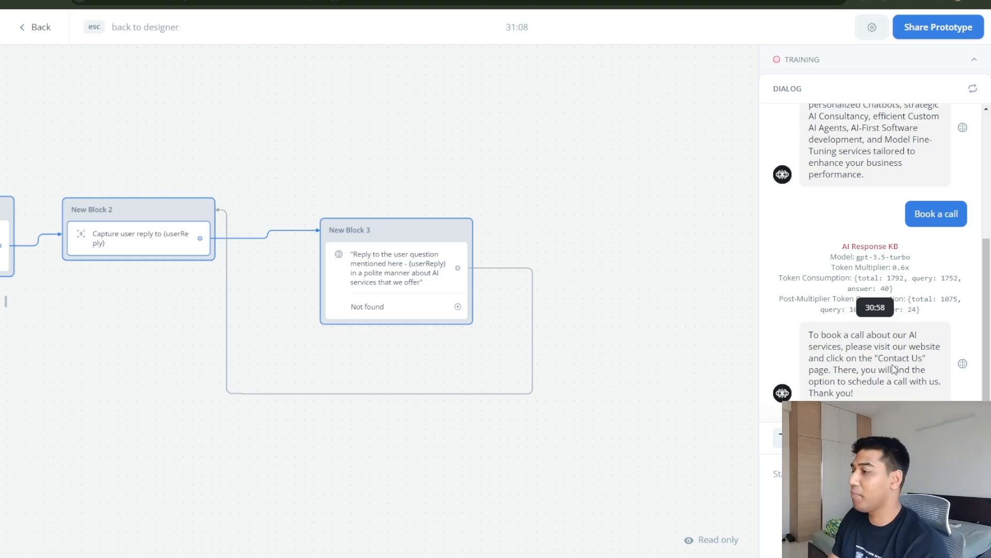
click(23, 27)
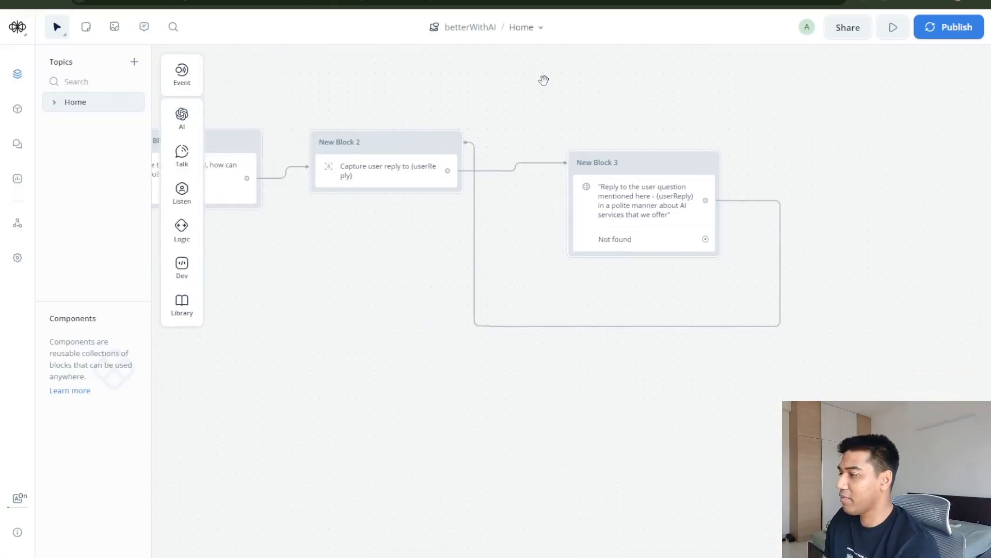
drag(544, 80, 715, 94)
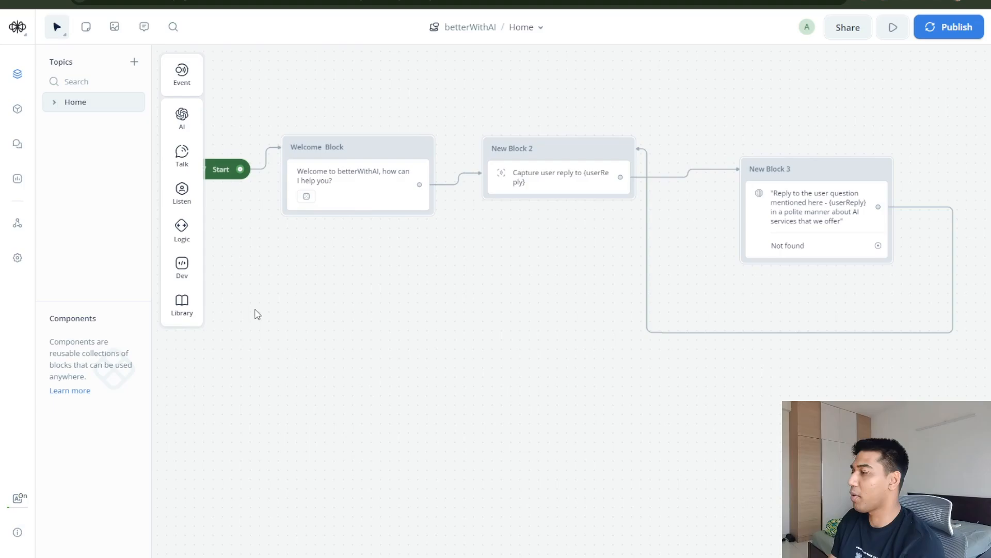
Open the agent's Knowledge data sources and open the discovery call booking page from the betterWithAI website.
click(17, 109)
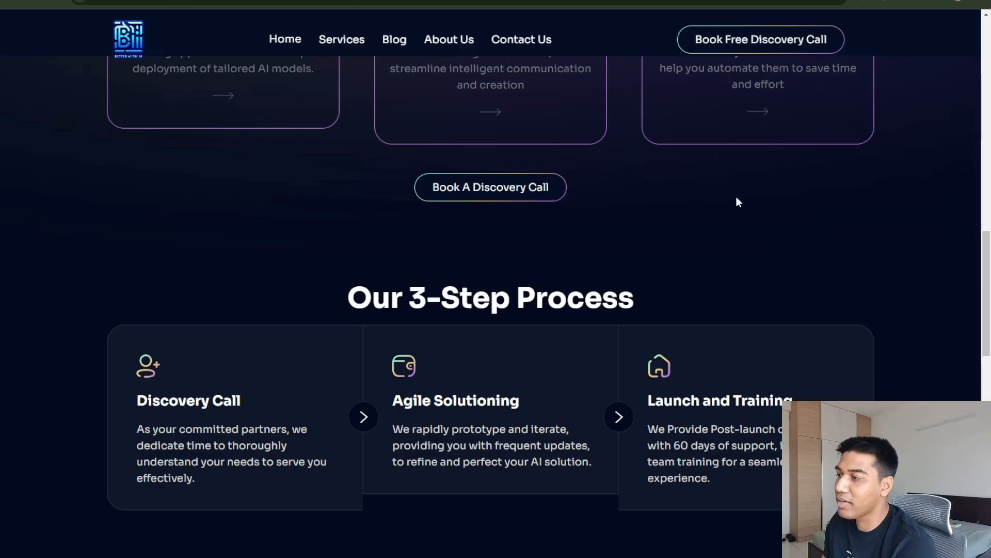
scroll(531, 351, up, 3)
click(511, 363)
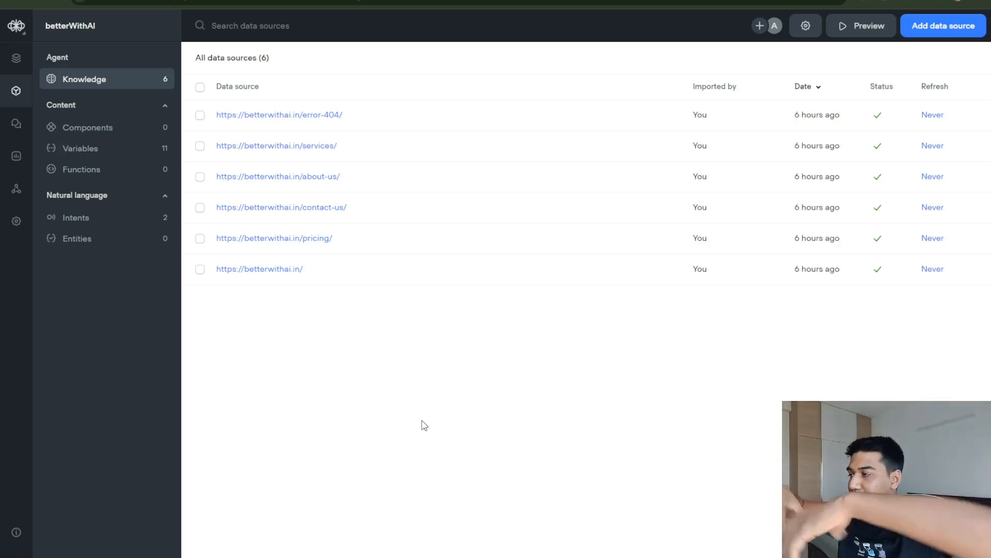
Start a plain text data source containing the line "Book a call using this link" followed by a blank line.
click(946, 26)
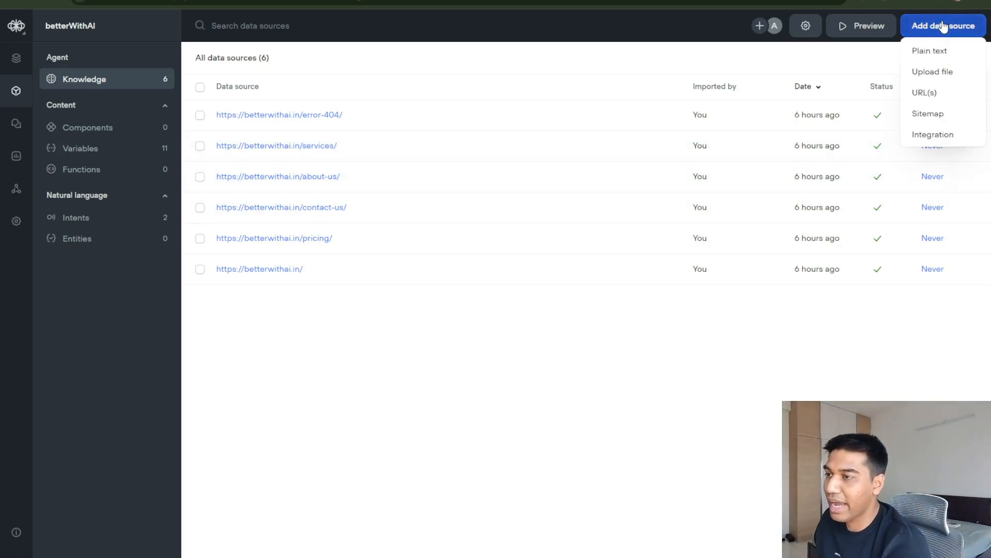
click(939, 51)
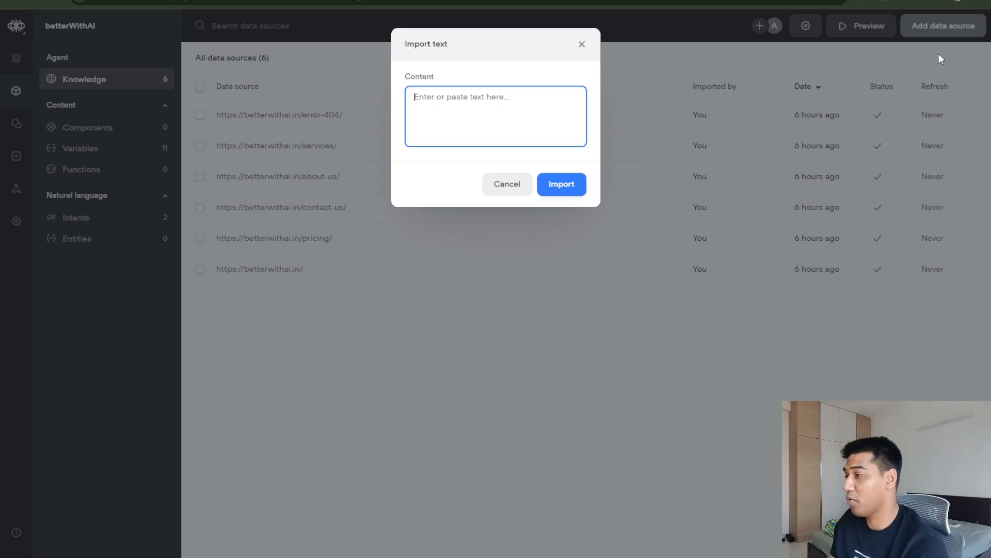
text(Book a call using this link)
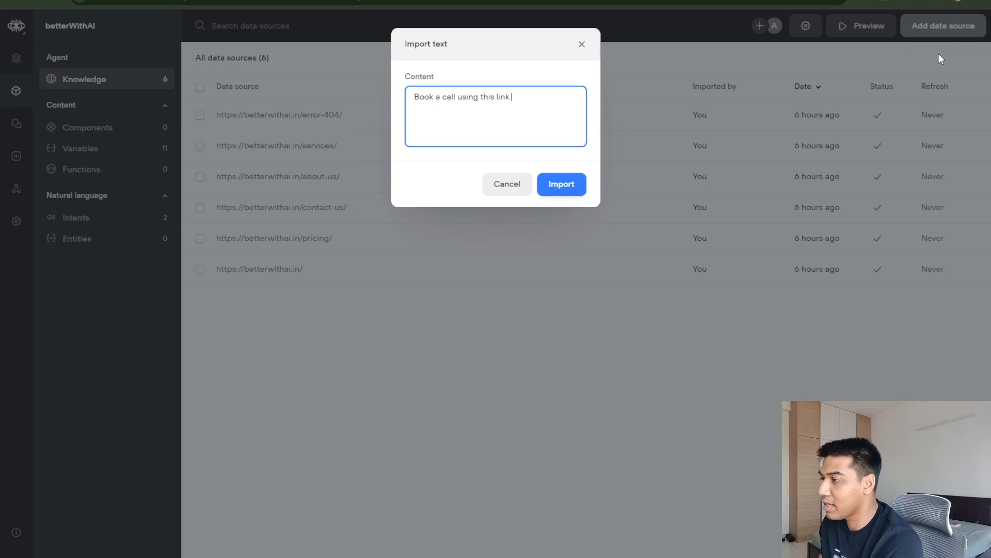
key(Return)
text(https://betterwithai.in/page-sitemap.xml)
key(ctrl+z)
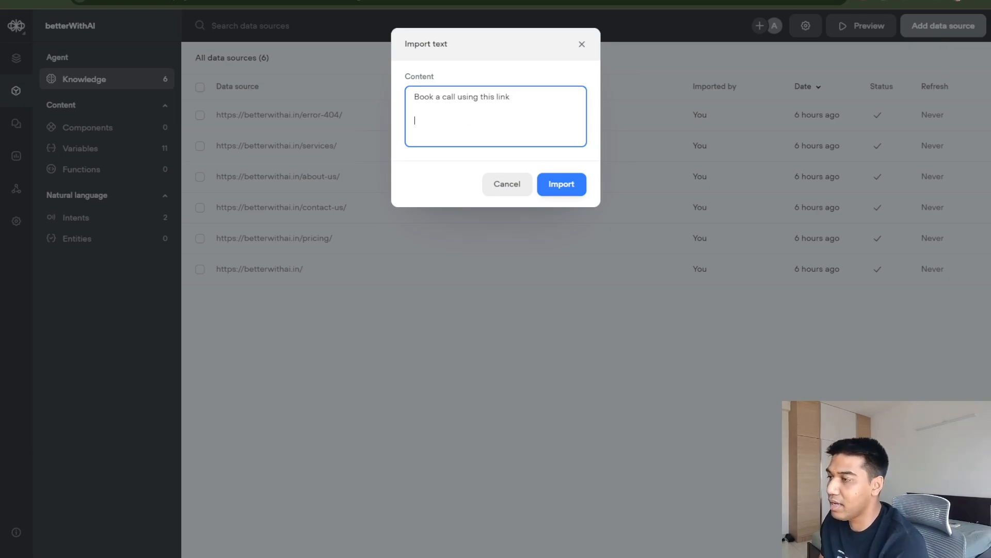
Copy the URL of the Cal.com discovery call booking page into the plain text data source below its first line.
key(ctrl+Tab)
click(368, 1)
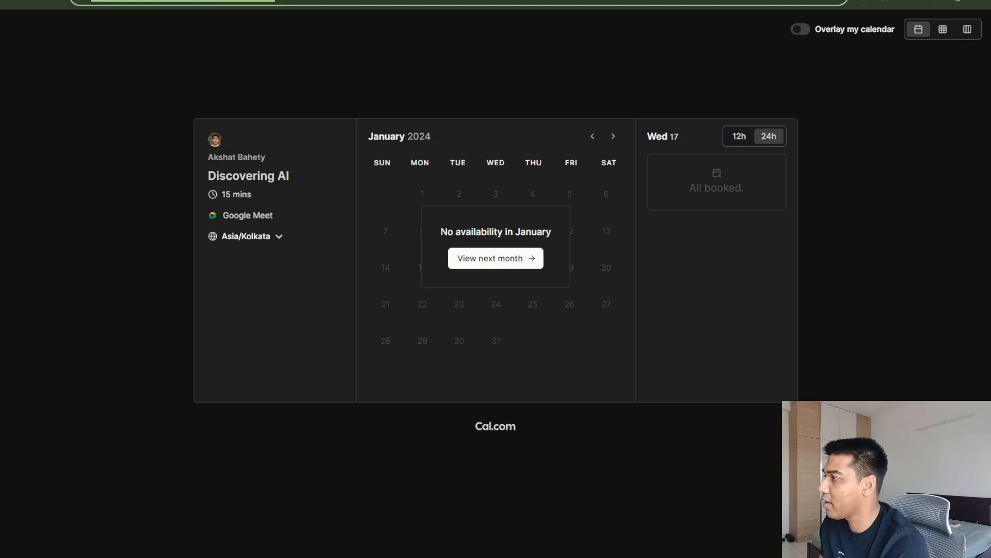
key(ctrl+c)
key(ctrl+shift+Tab)
key(ctrl+v)
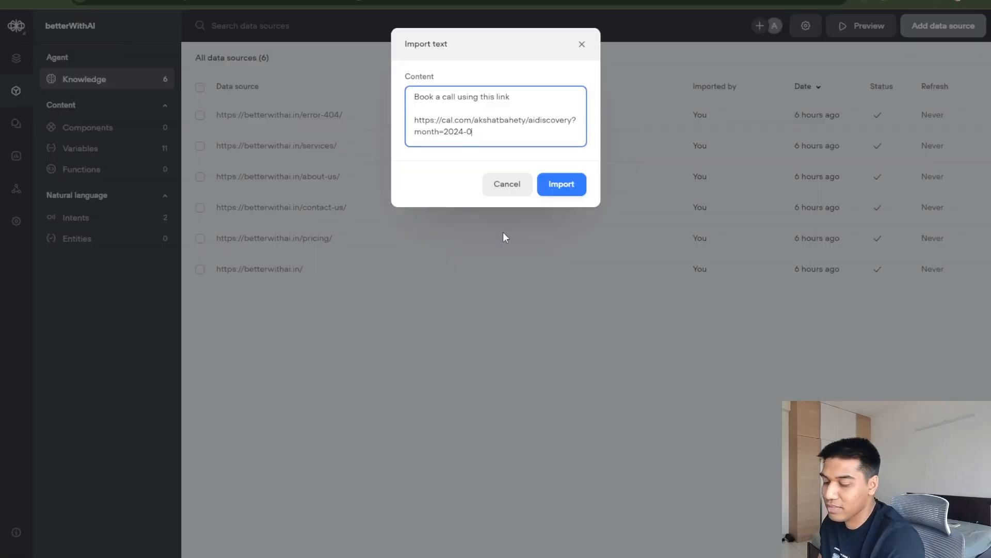
Trim the month parameter from the end of the booking link and import the text into the knowledge base.
key(BackSpace)
text(4)
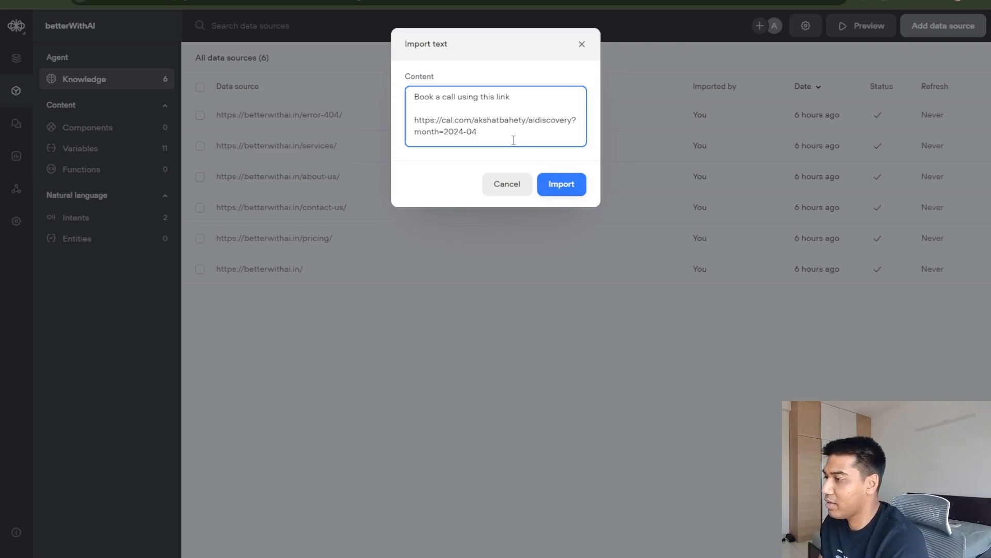
key(BackSpace)
key(BackSpace)
key(BackSpace)
key(BackSpace)
key(BackSpace)
key(BackSpace)
key(BackSpace)
key(BackSpace)
key(BackSpace)
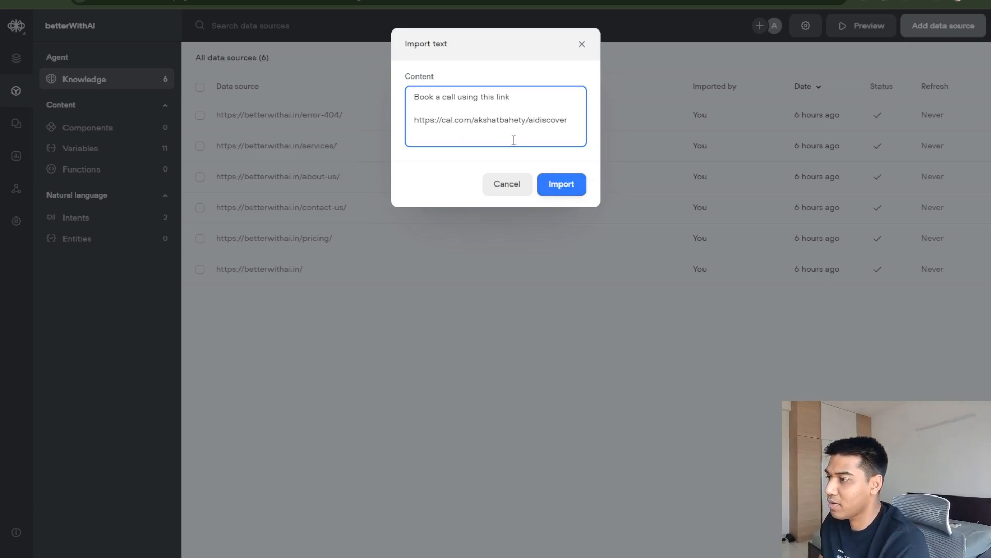
click(560, 186)
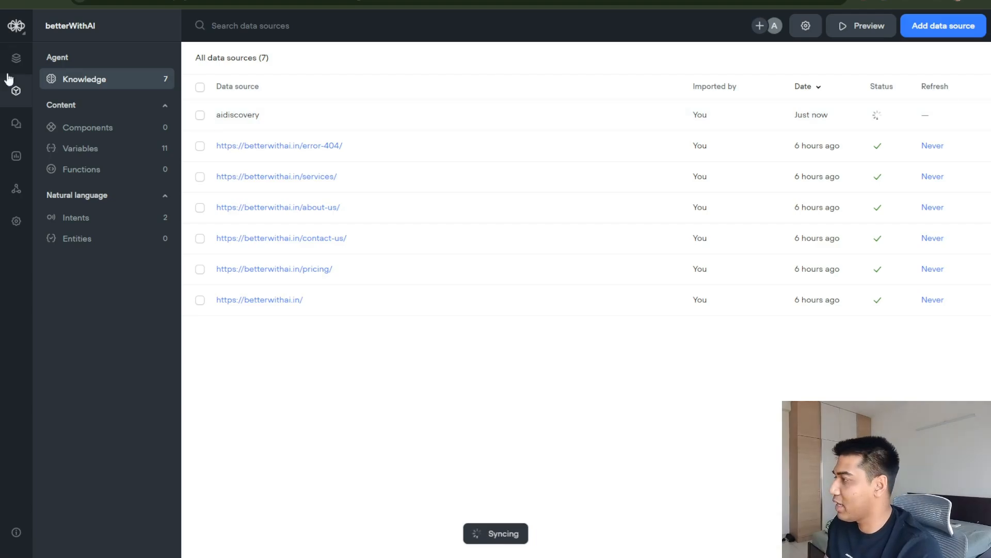
Open the agent's flow canvas, run its prototype and send the test message "Book a call".
click(16, 58)
drag(724, 108, 754, 127)
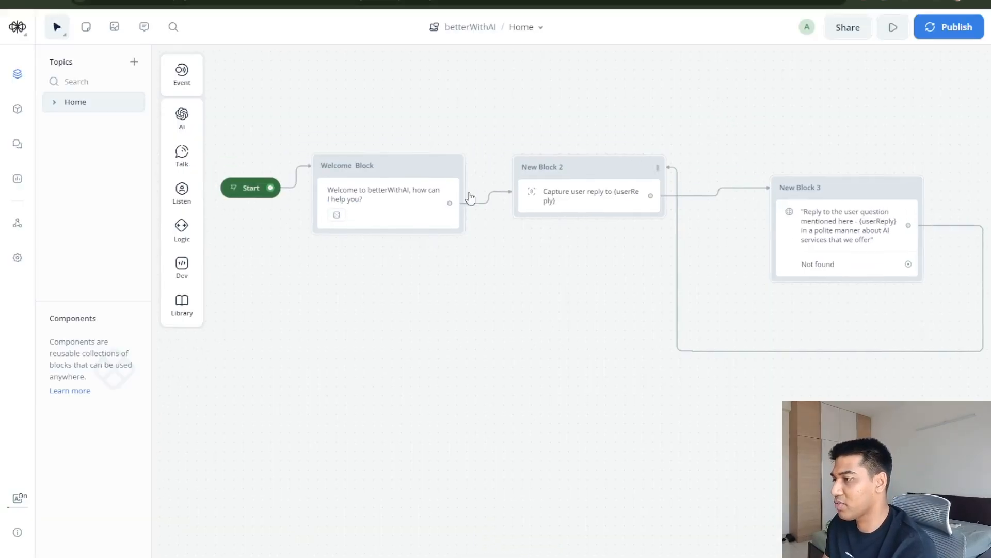
mouse_move(378, 168)
click(452, 167)
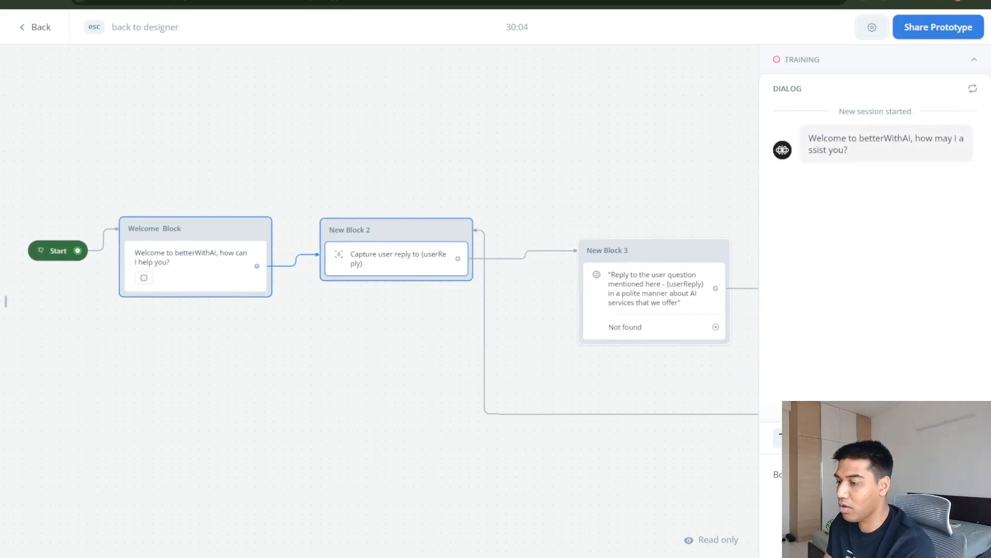
key(Return)
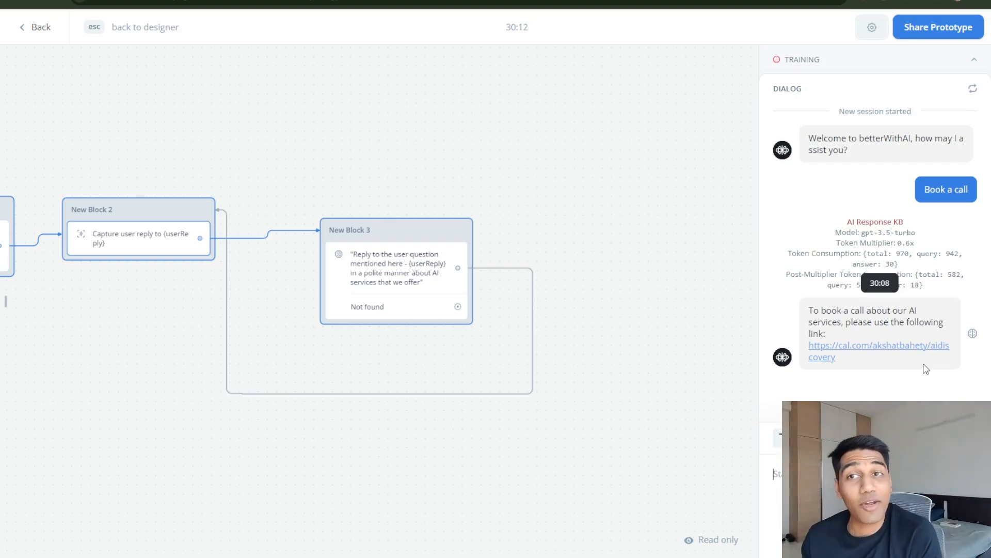
Check the booking link in the chatbot's reply by opening it, close the booking page and return to the designer.
key(Return)
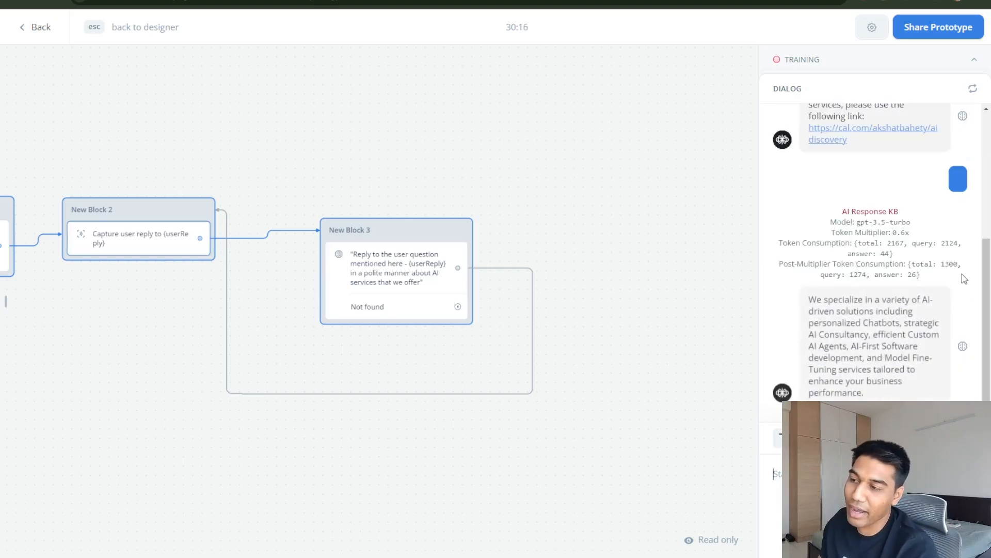
scroll(953, 290, up, 3)
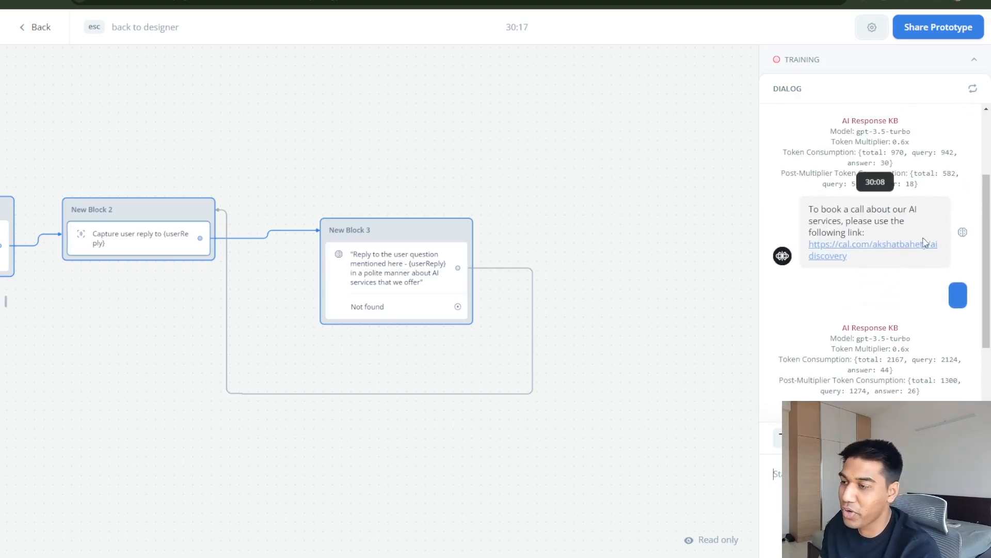
click(874, 244)
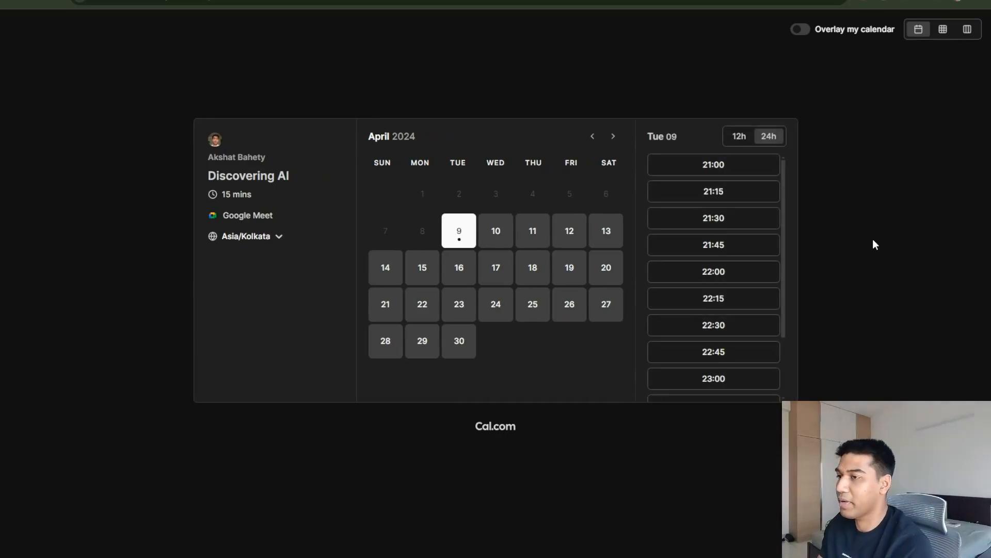
key(ctrl+w)
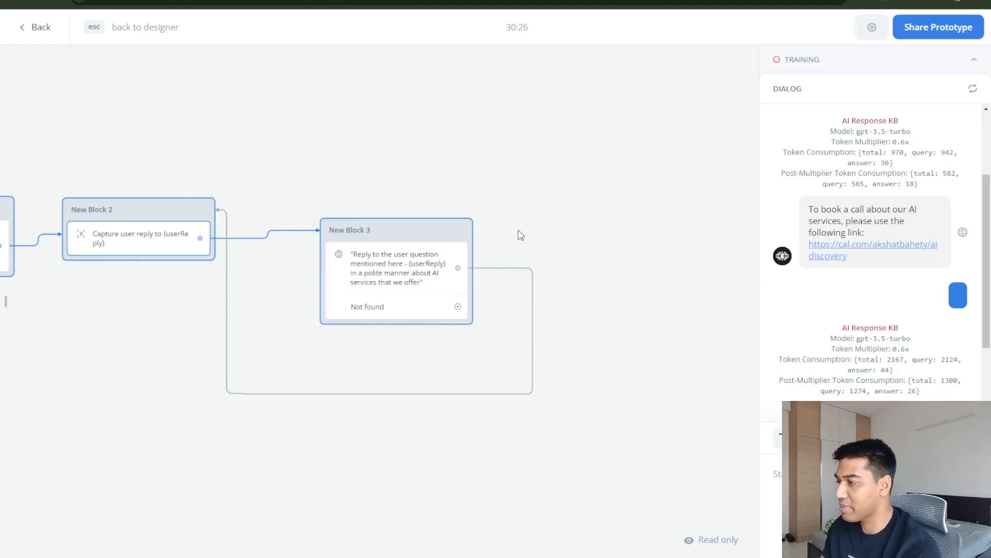
drag(519, 230, 643, 172)
click(36, 32)
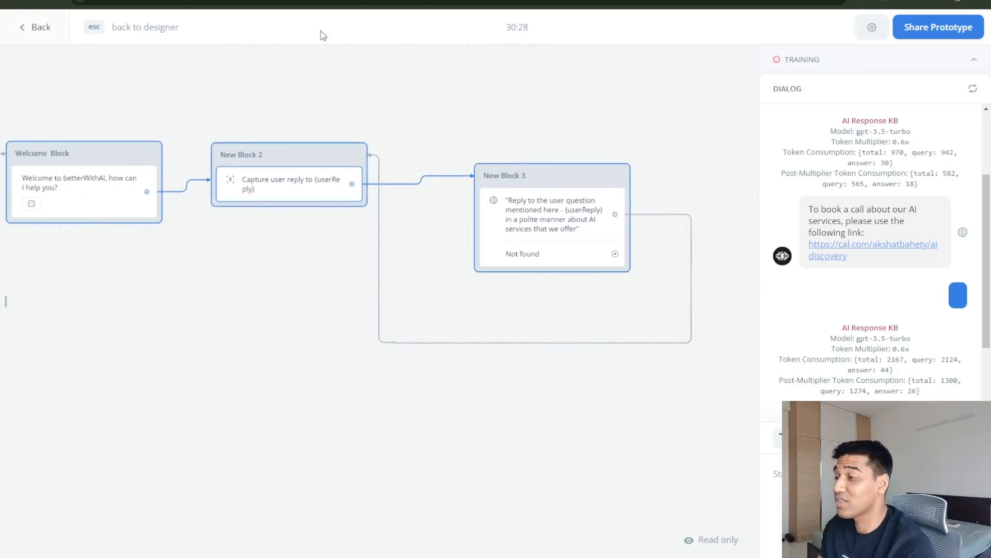
Move New Block 3 higher and add a paragraph to its question: "Ensure to ask a question to keep the conversation going for the user,".
drag(485, 112, 767, 130)
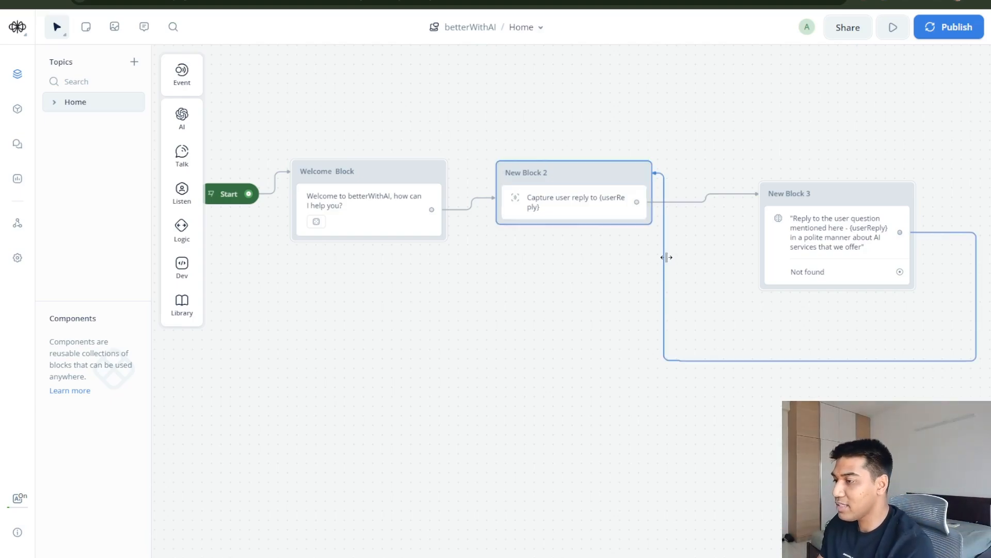
drag(836, 199, 829, 142)
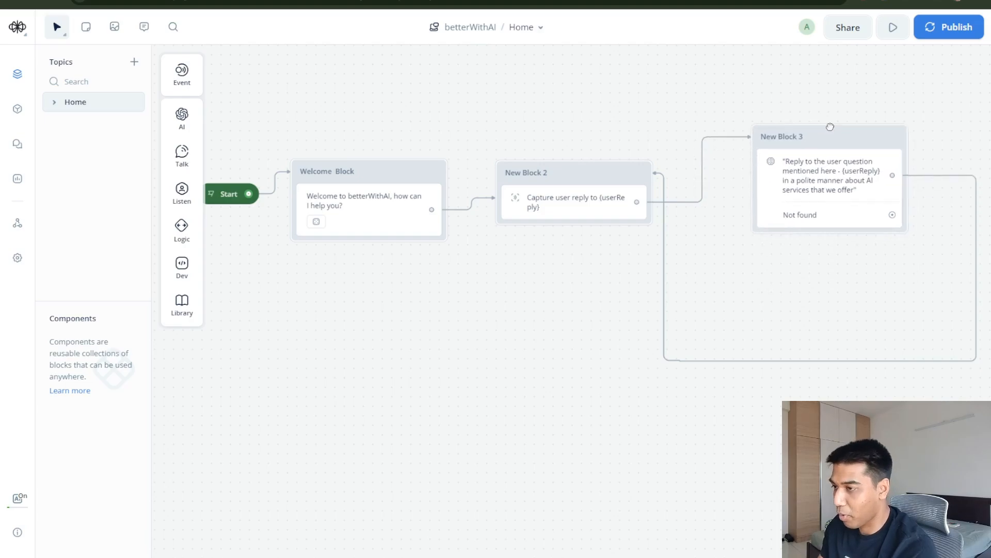
click(821, 178)
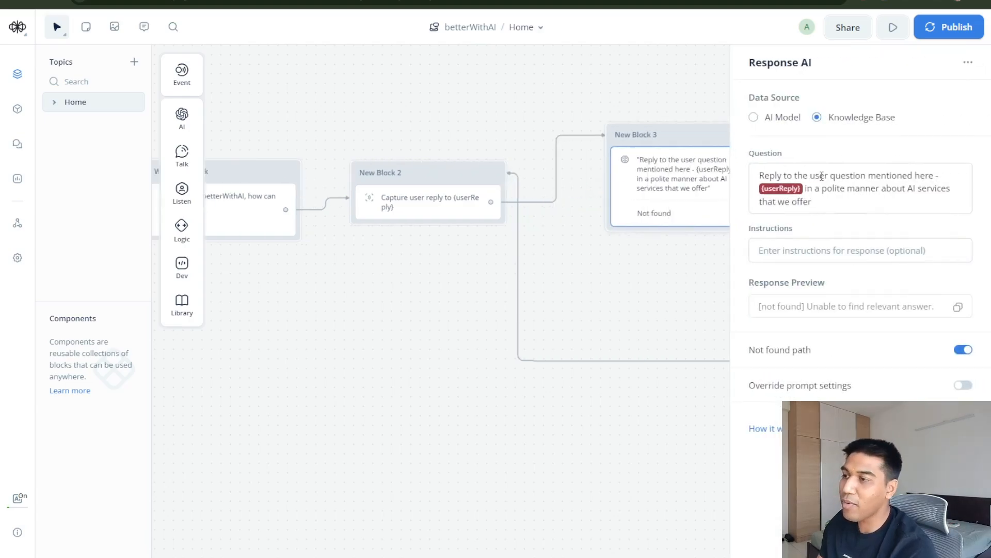
click(855, 198)
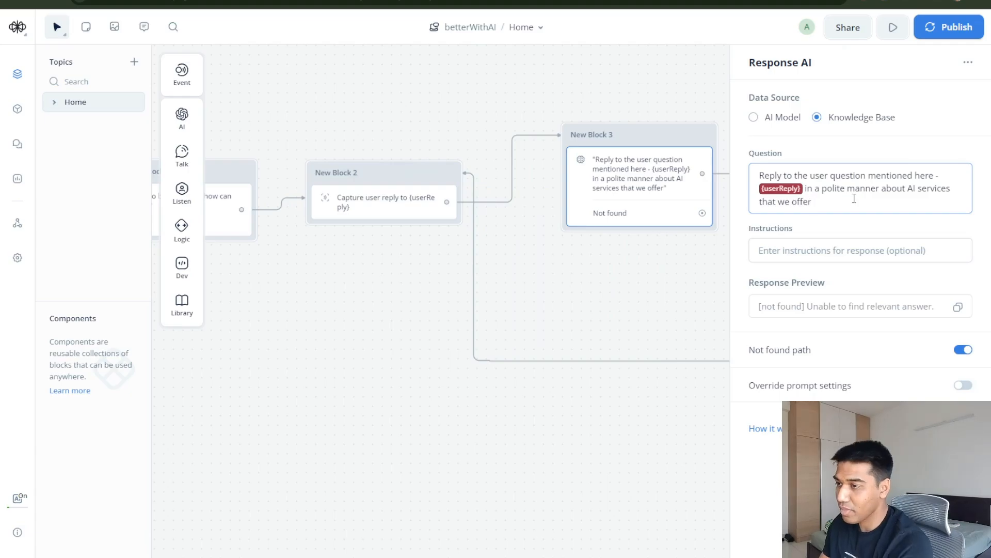
key(Return)
key(Return)
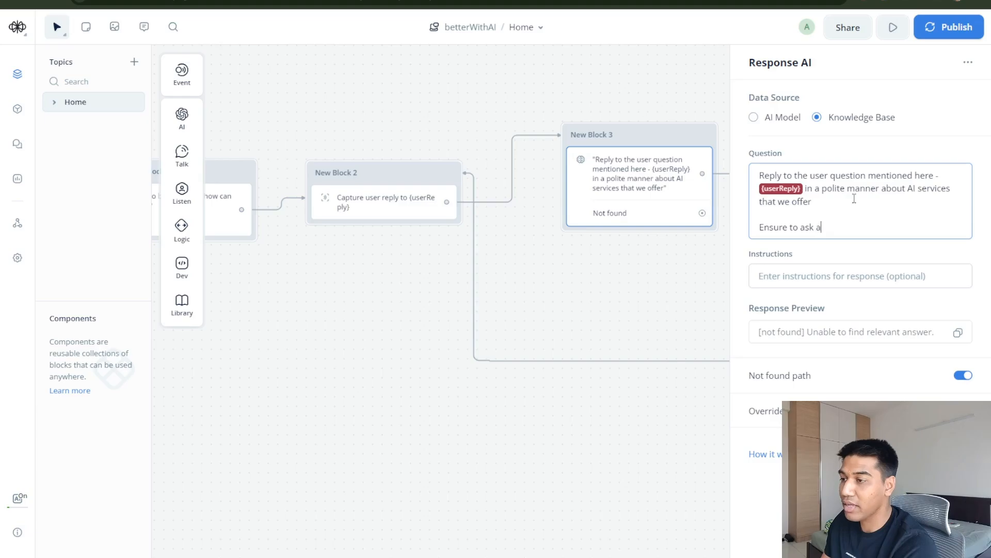
text(Ensure to ask a question to ke)
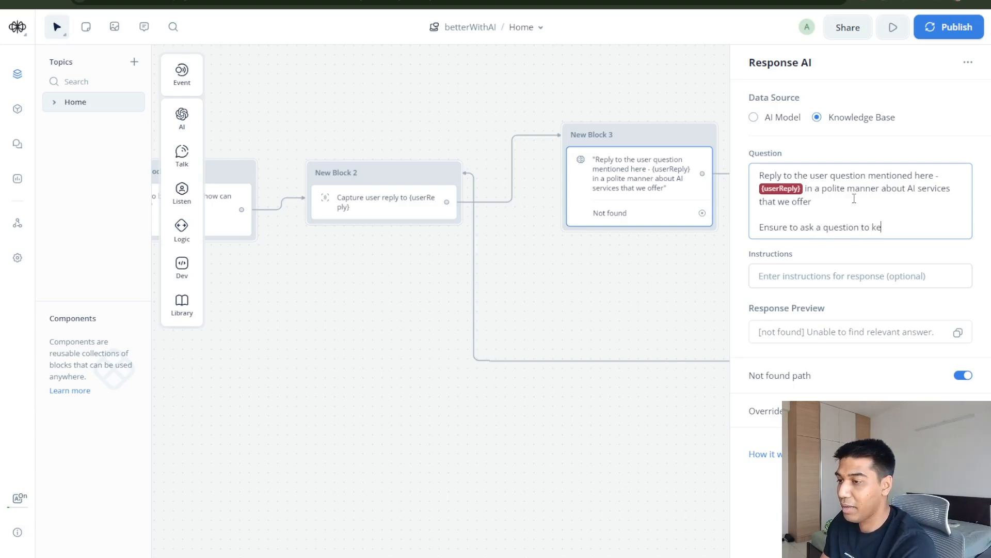
text(ep the conver)
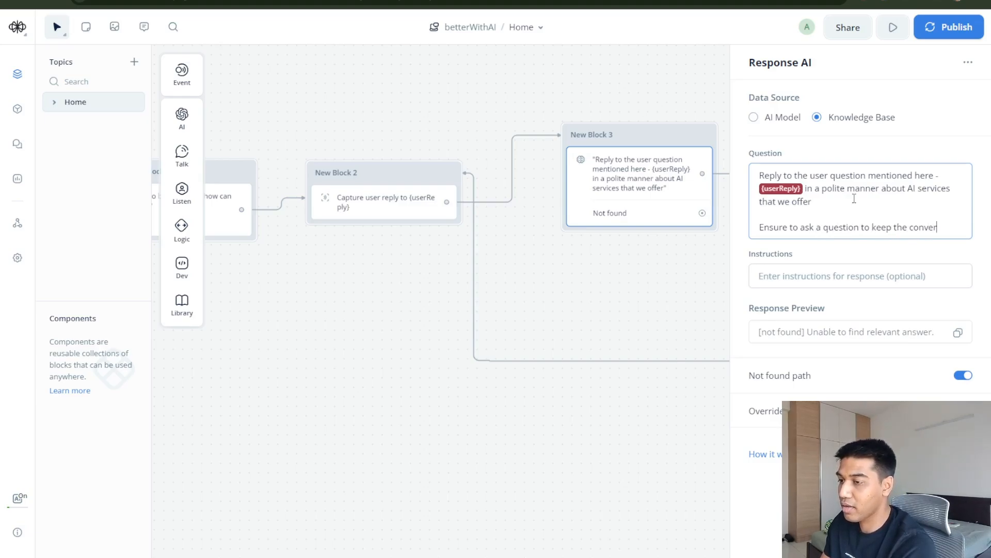
text(sation going for the user,)
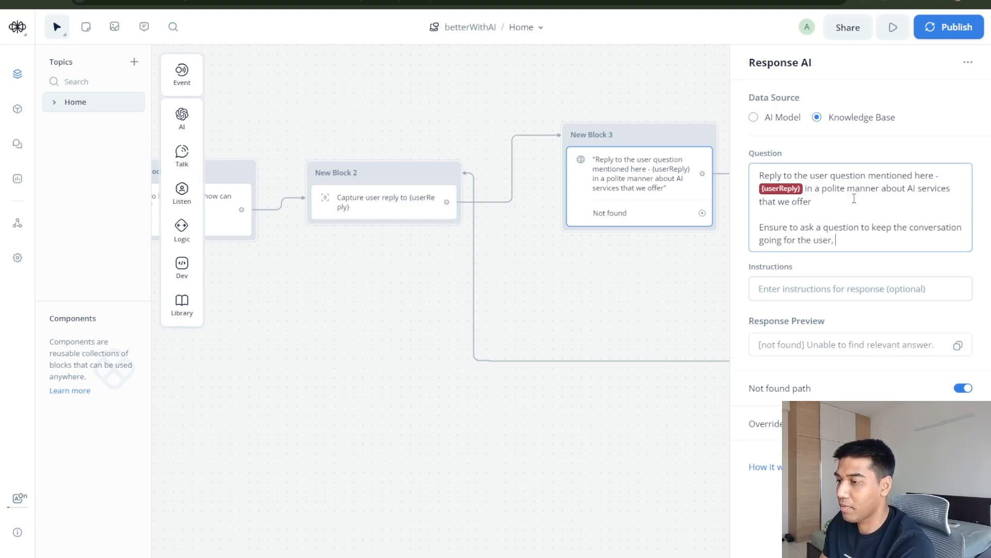
Complete the new paragraph of the question with "ask about more details, or a problem that they are trying to solve".
text( ask about more d)
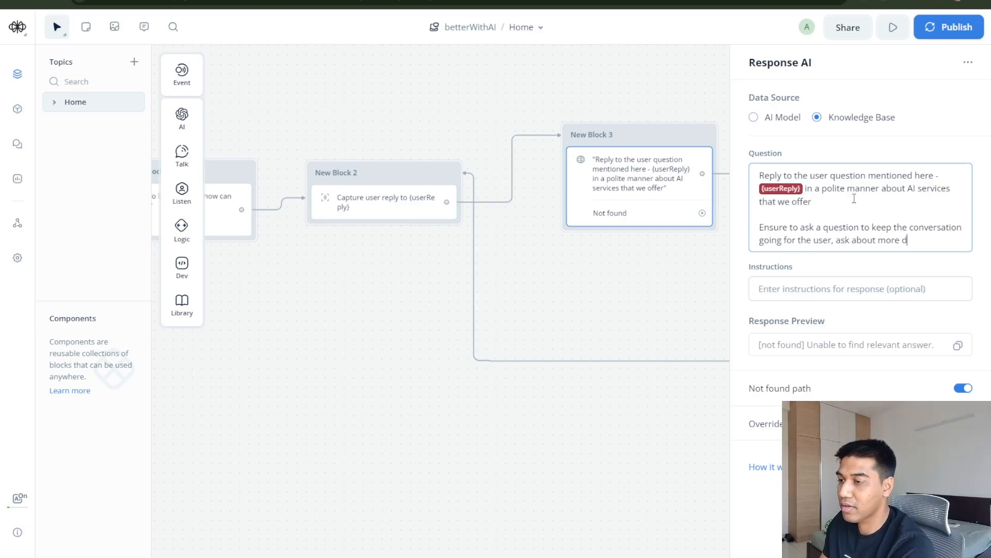
text(etails, or a probl)
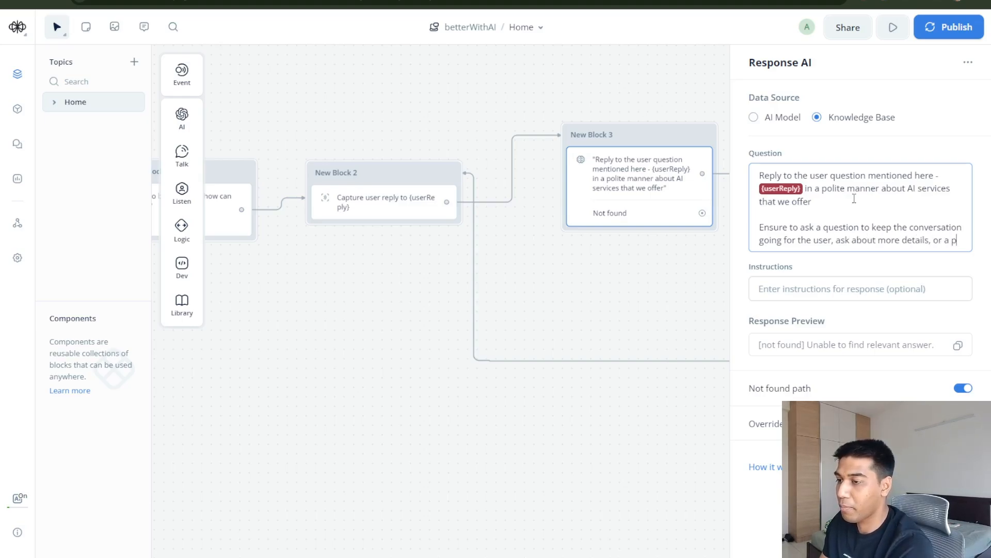
text(em that they are)
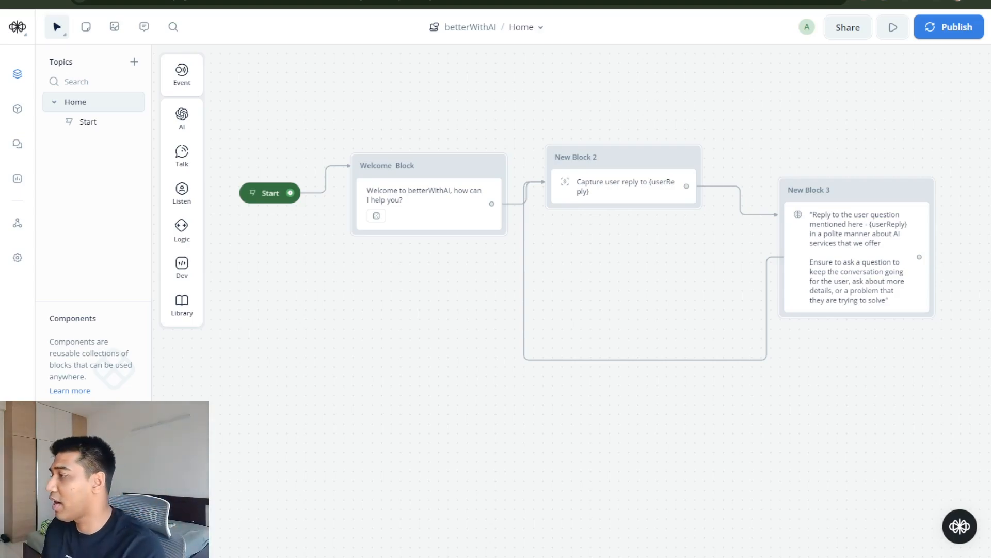
Add a Buttons step below the AI response in New Block 3 and label its button "Talk to someone!".
mouse_move(181, 156)
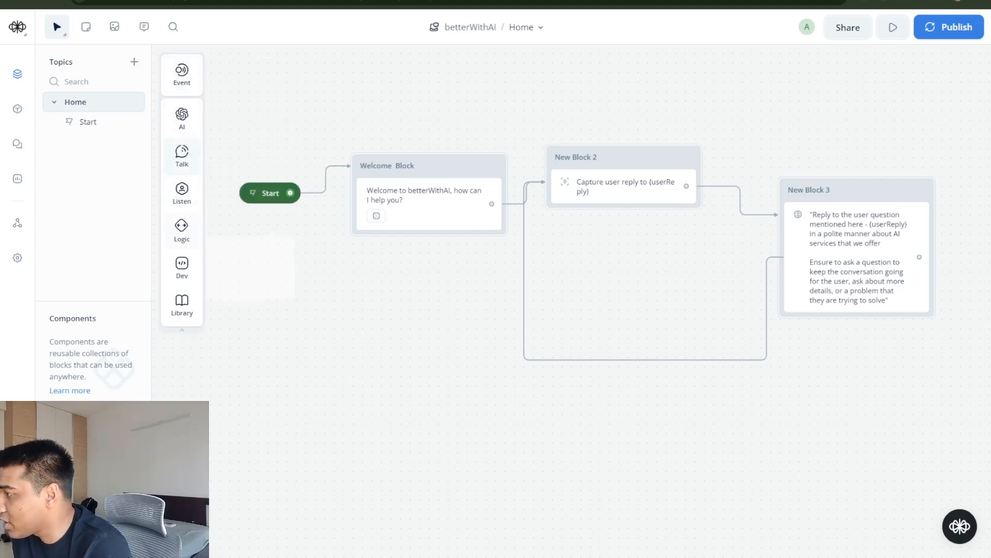
mouse_move(182, 192)
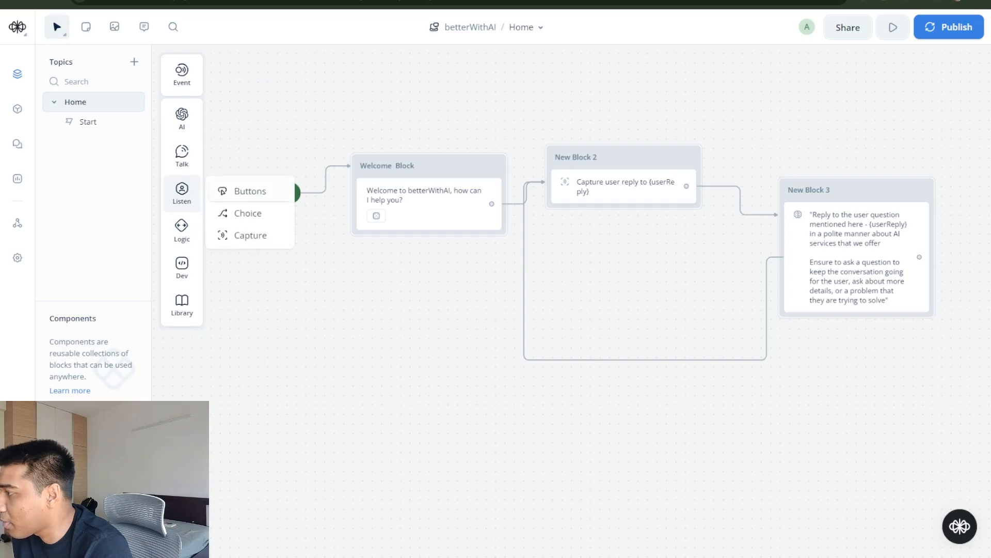
drag(223, 191, 818, 323)
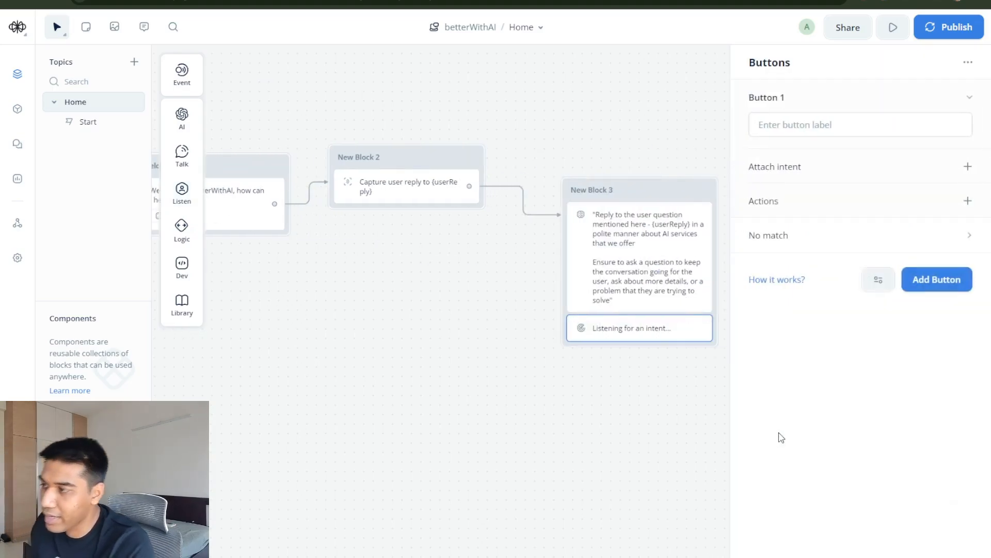
click(834, 116)
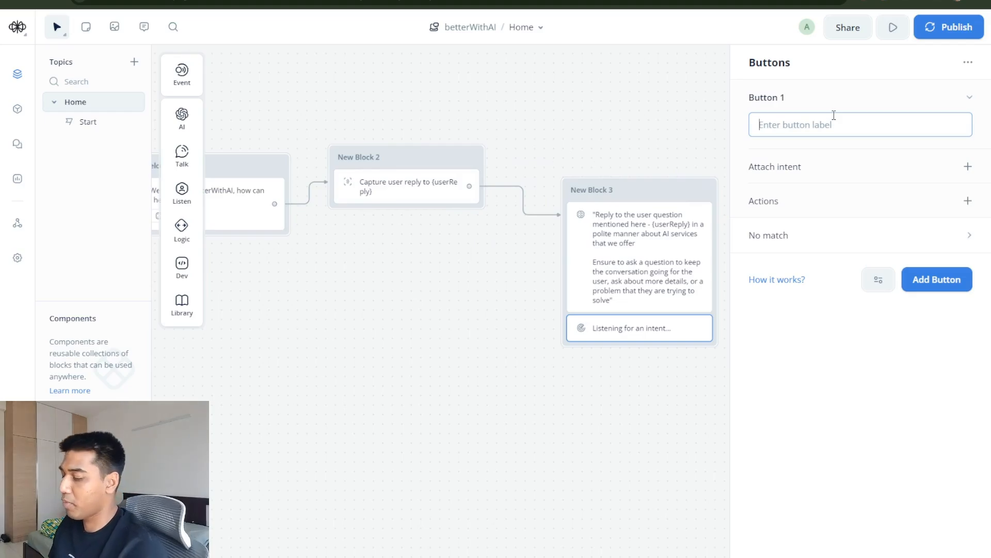
text(Talk to)
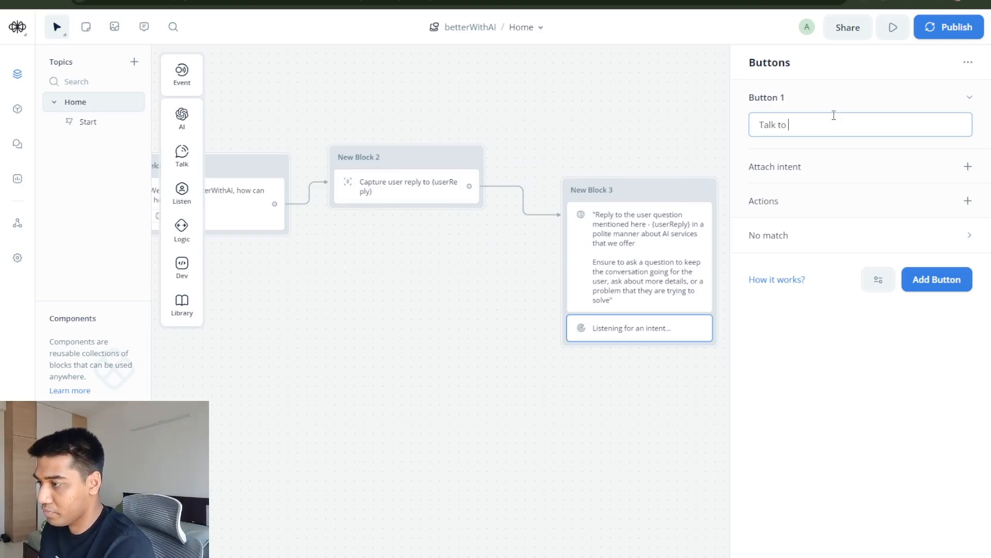
text( someone!)
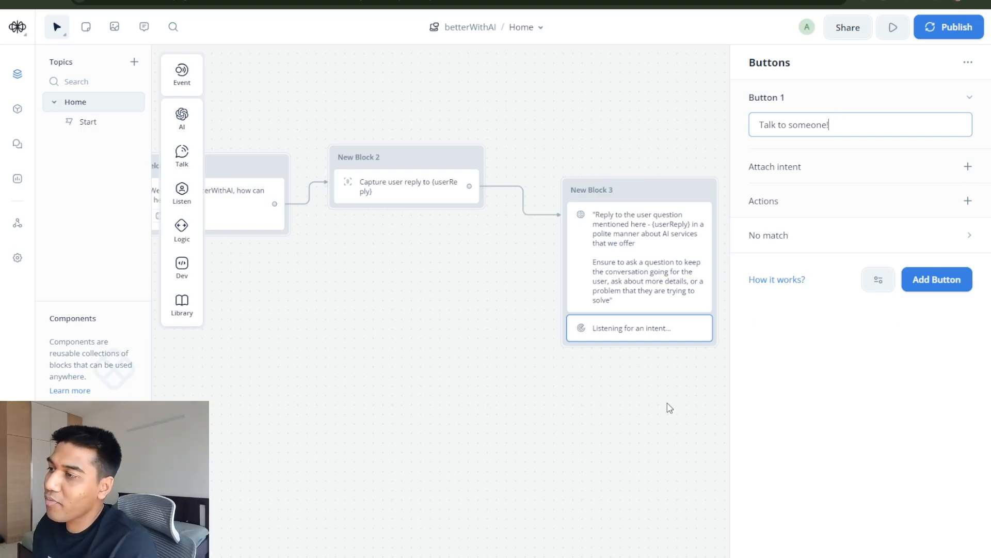
Give the "Talk to someone!" button an Open URL action with the Cal.com aidiscovery booking link.
click(969, 201)
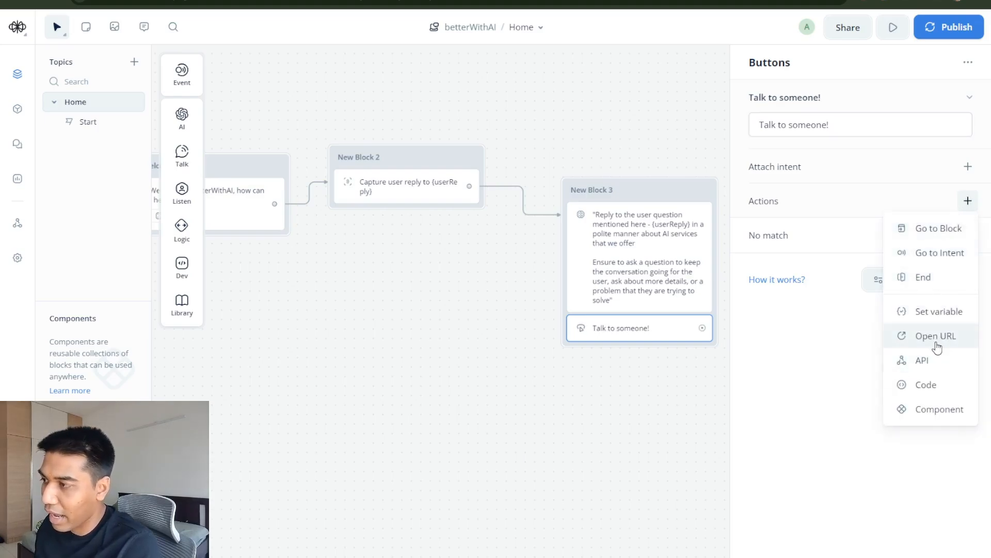
click(937, 346)
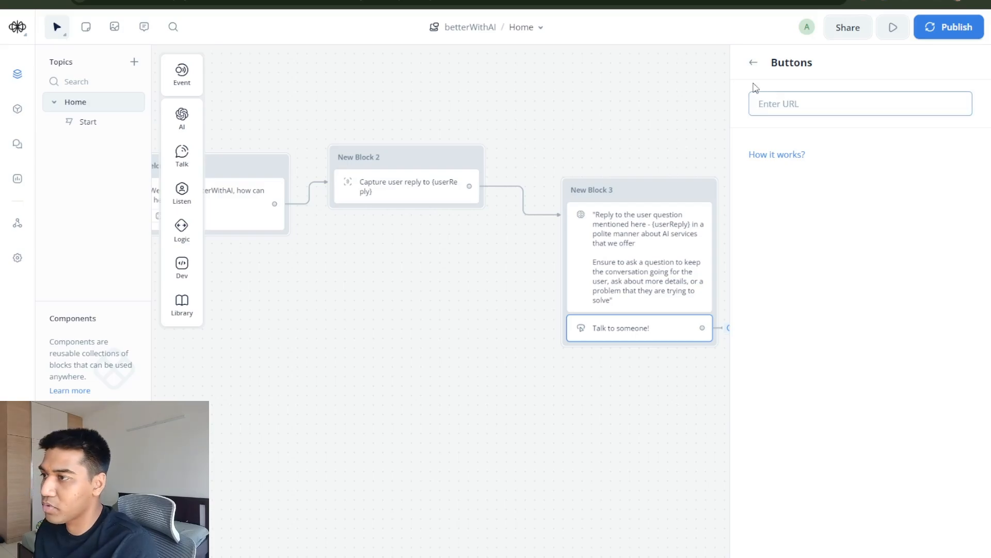
text(https://cal.com/akshatbahety/aidiscover)
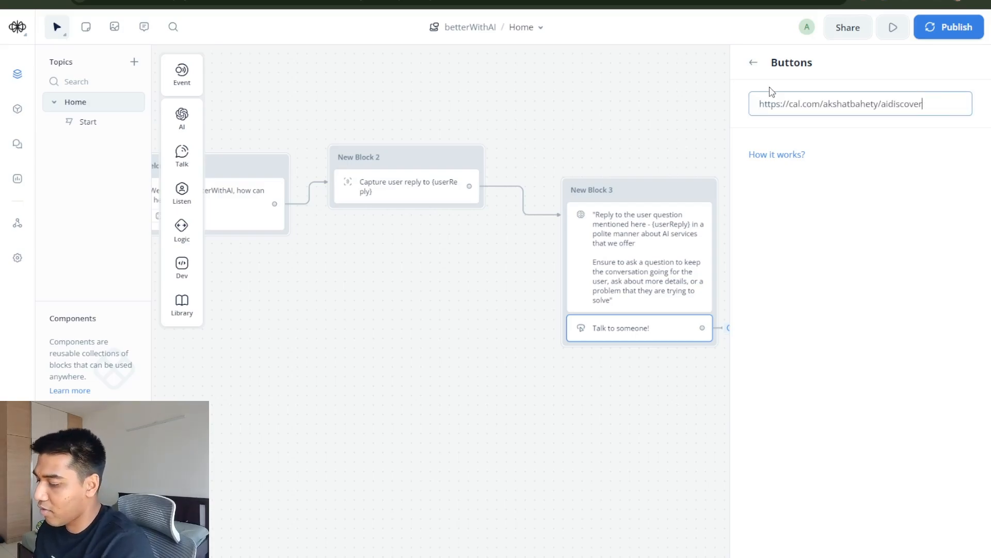
click(753, 63)
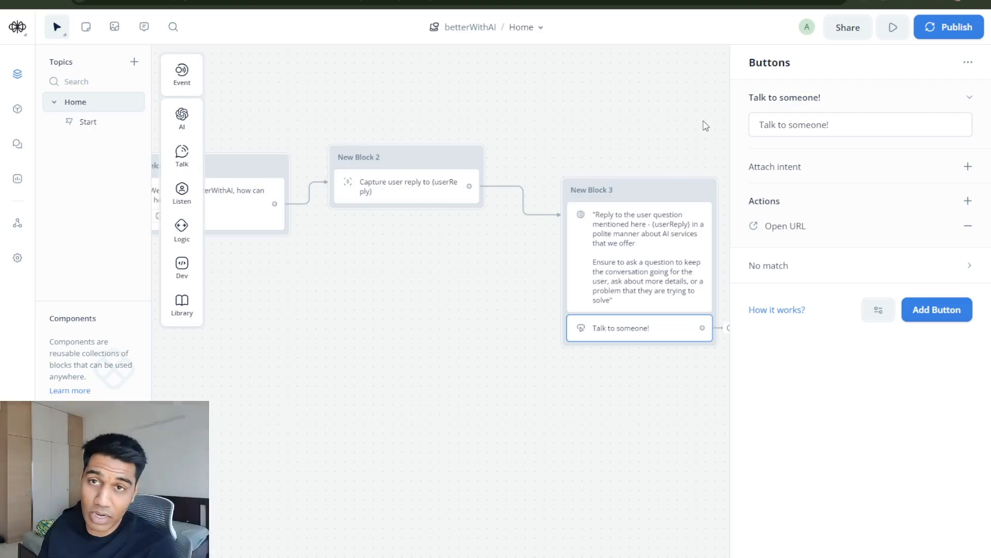
Add a No match path to the Buttons step in New Block 3 and close its settings.
drag(706, 126, 558, 94)
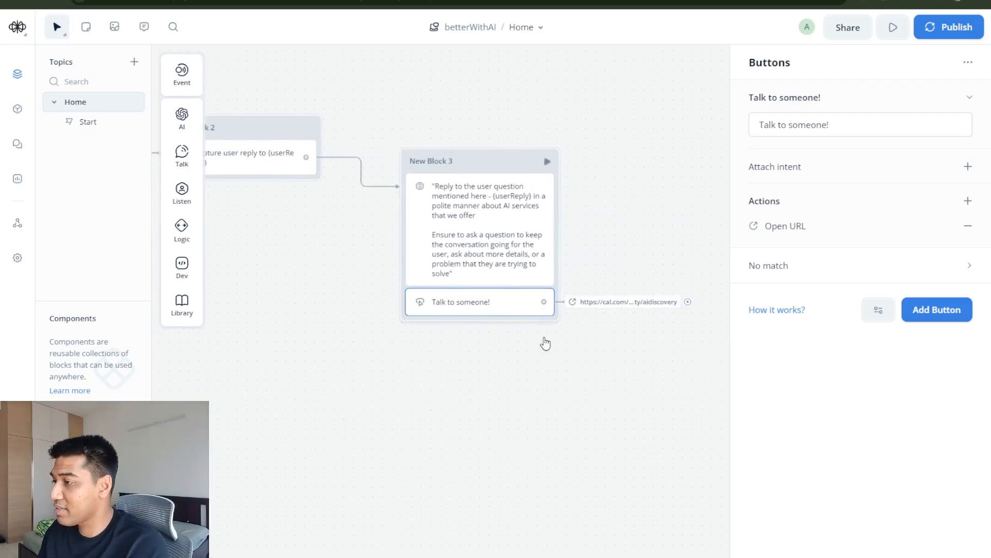
click(872, 266)
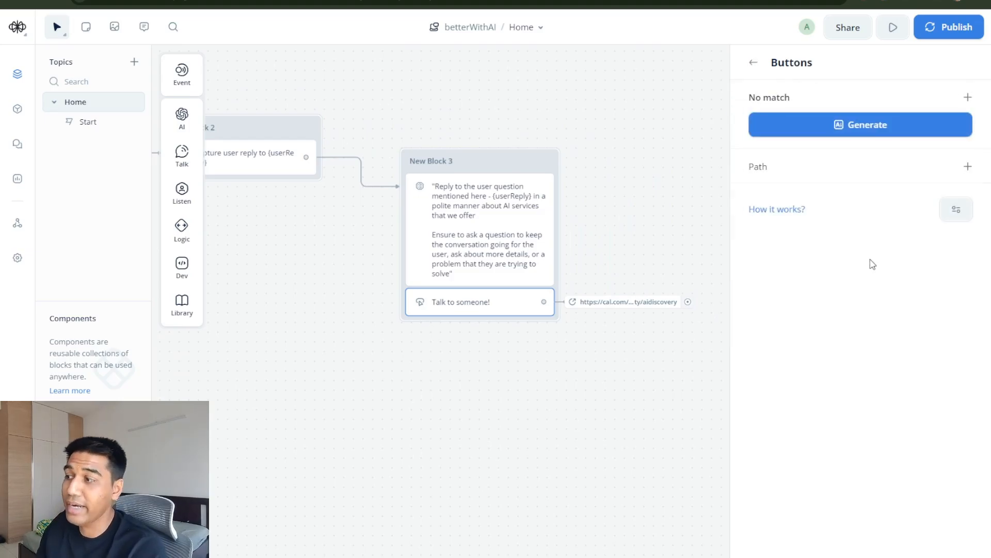
click(967, 168)
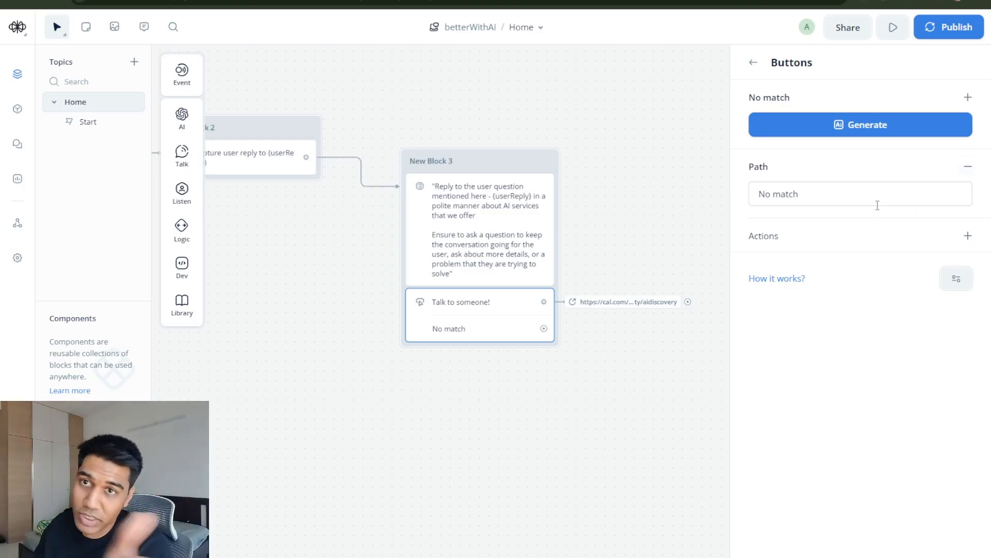
click(674, 217)
drag(656, 161, 740, 141)
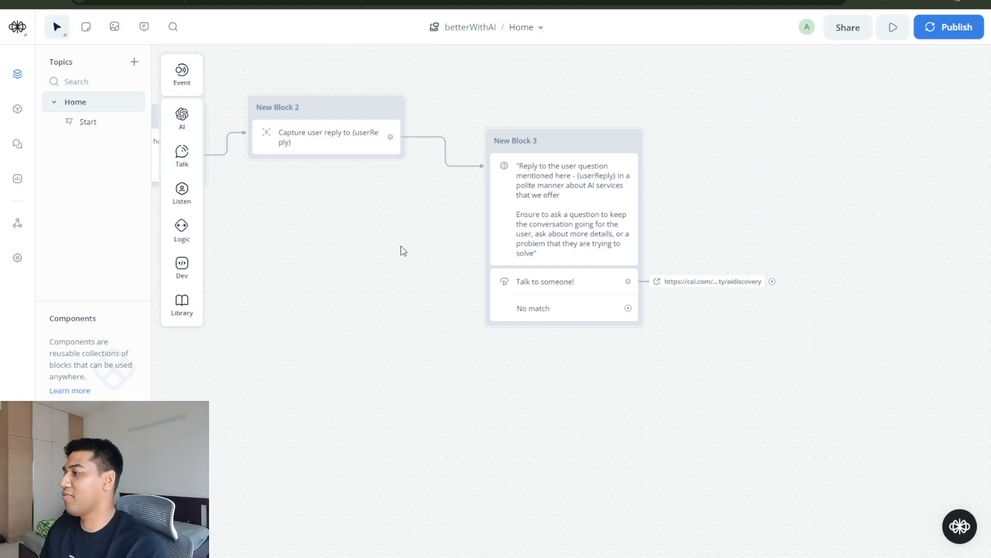
Place a Set step as a new block beside New Block 3 and connect the No match path to it.
mouse_move(182, 192)
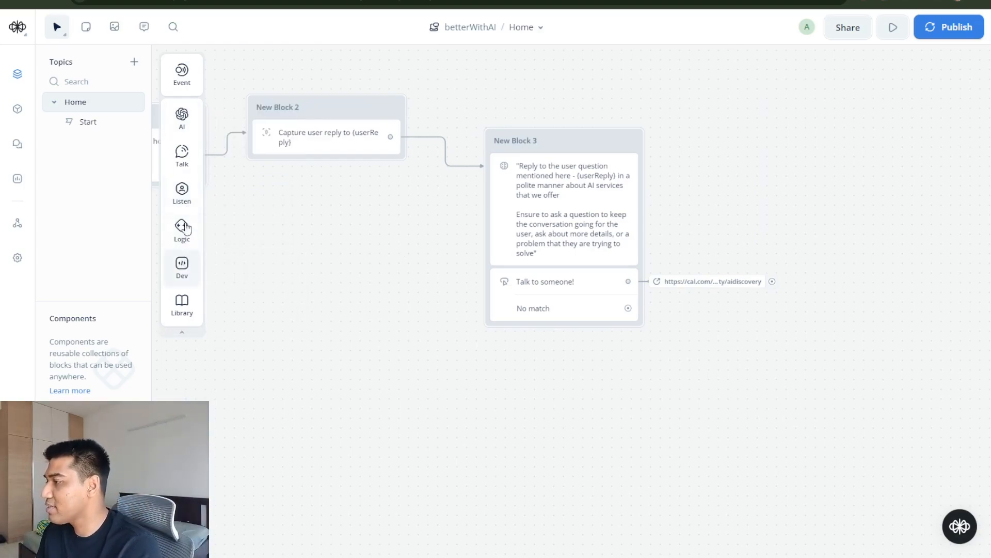
mouse_move(186, 229)
drag(248, 250, 686, 380)
drag(565, 223, 594, 328)
drag(455, 320, 526, 364)
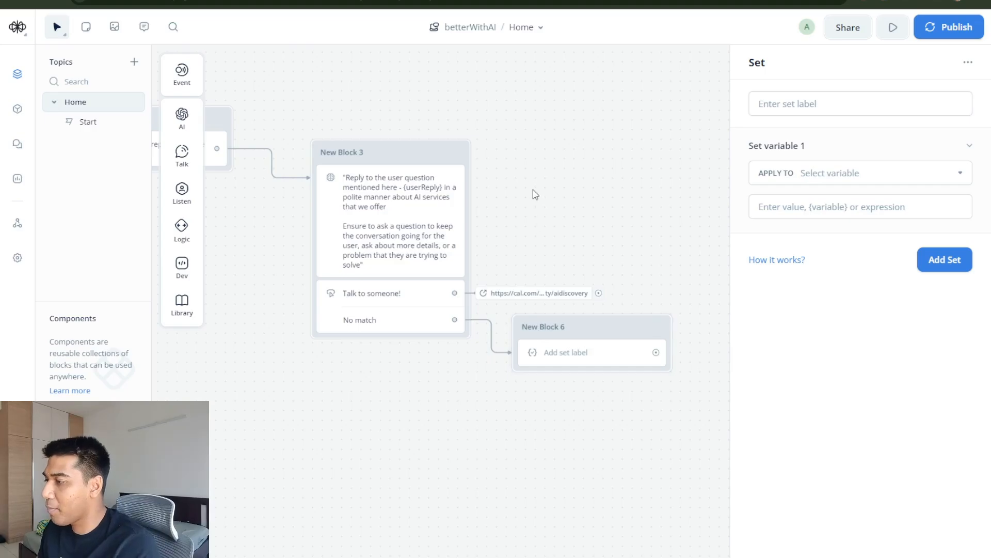
Label the Set step in New Block 6 "Set User Reply".
drag(534, 191, 568, 182)
click(640, 343)
click(807, 112)
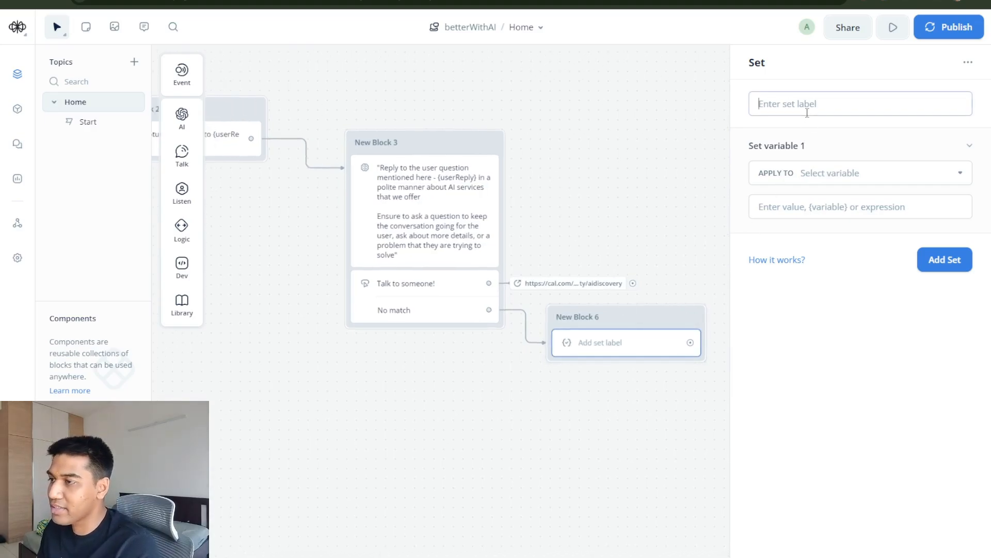
text(Set User Reply)
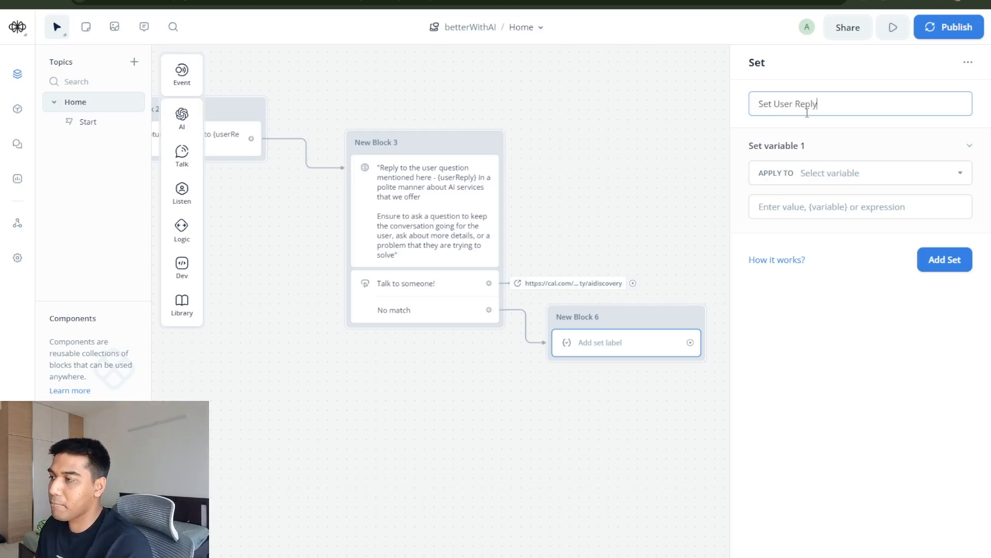
Make the Set User Reply step assign {last_utterance} to the userReply variable used in New Block 3's AI response.
drag(537, 158, 646, 177)
click(598, 222)
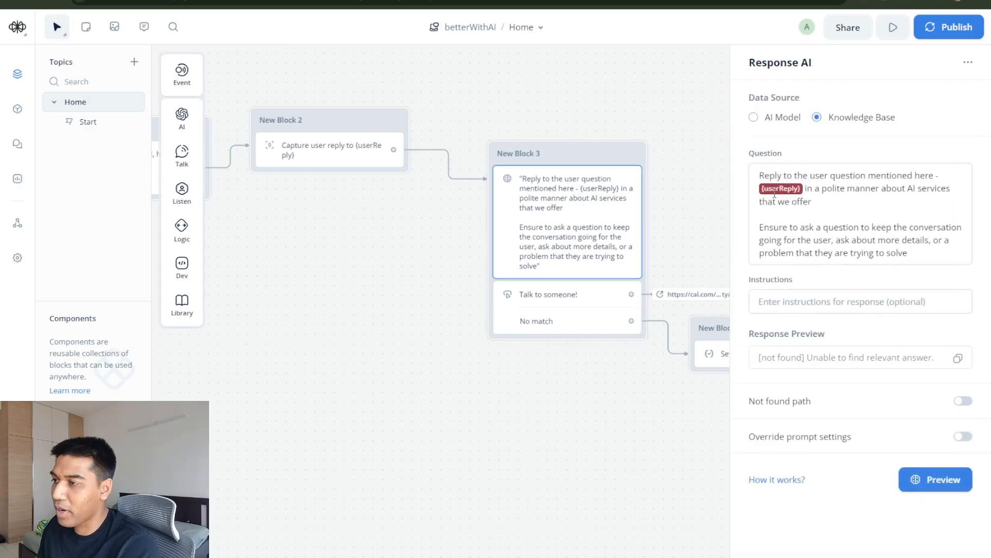
drag(692, 166, 571, 158)
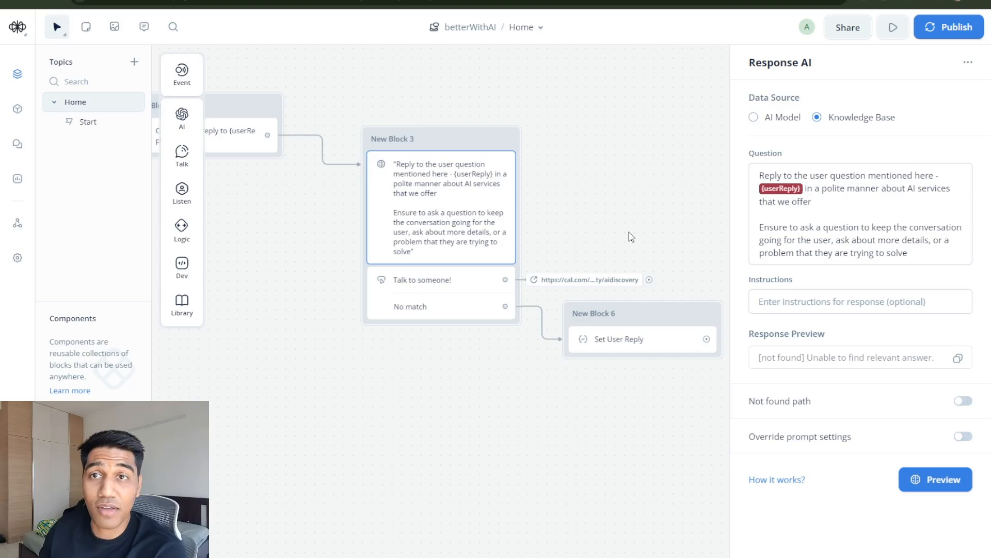
click(646, 336)
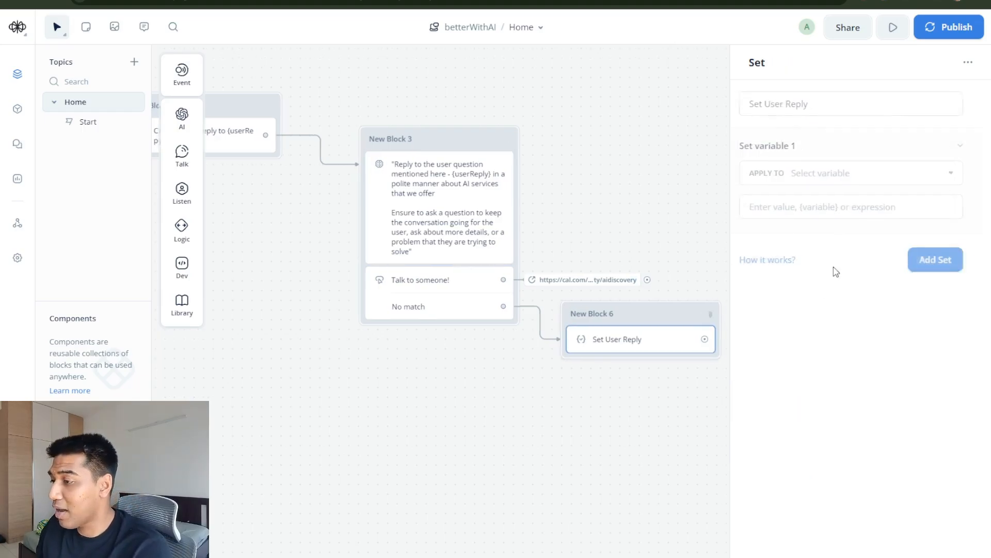
click(863, 178)
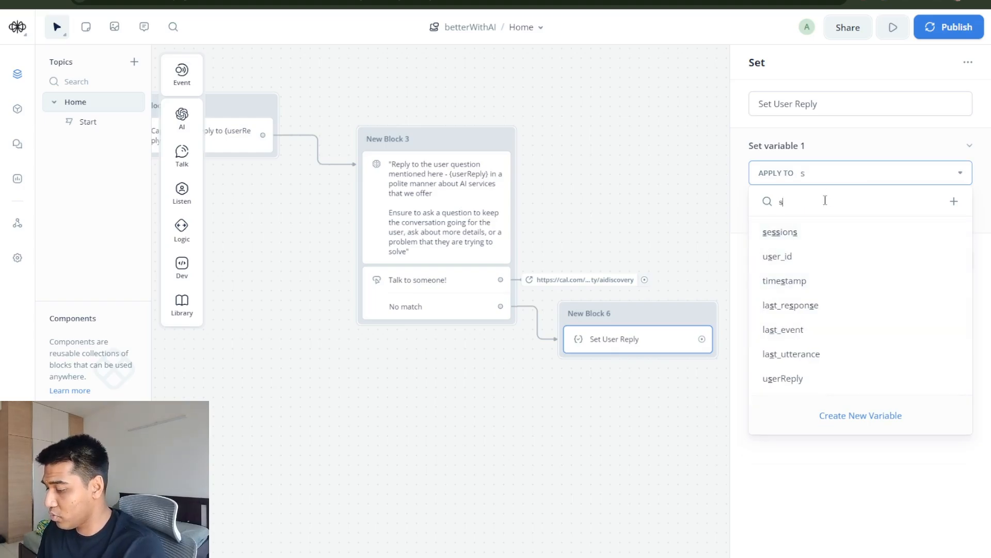
text(user)
click(832, 257)
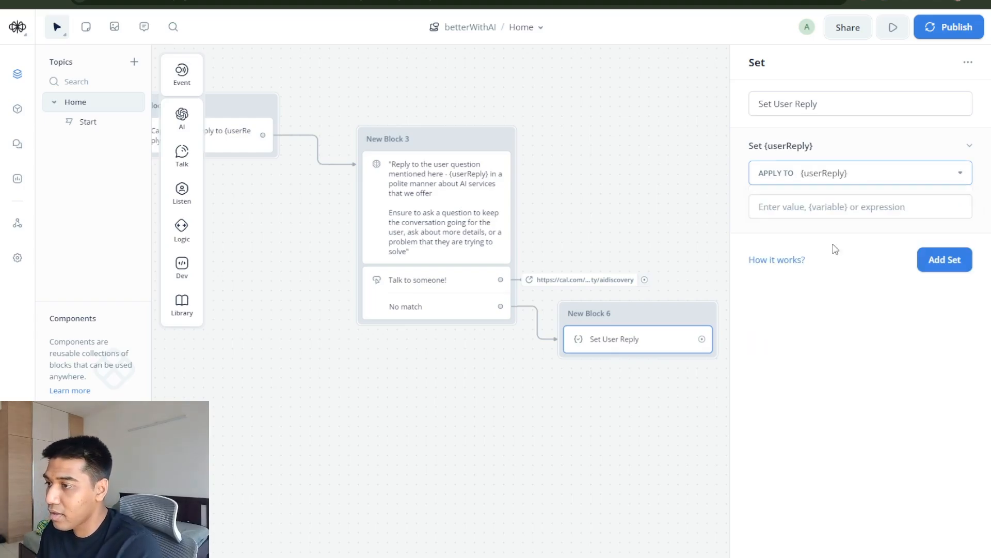
click(835, 206)
text({last)
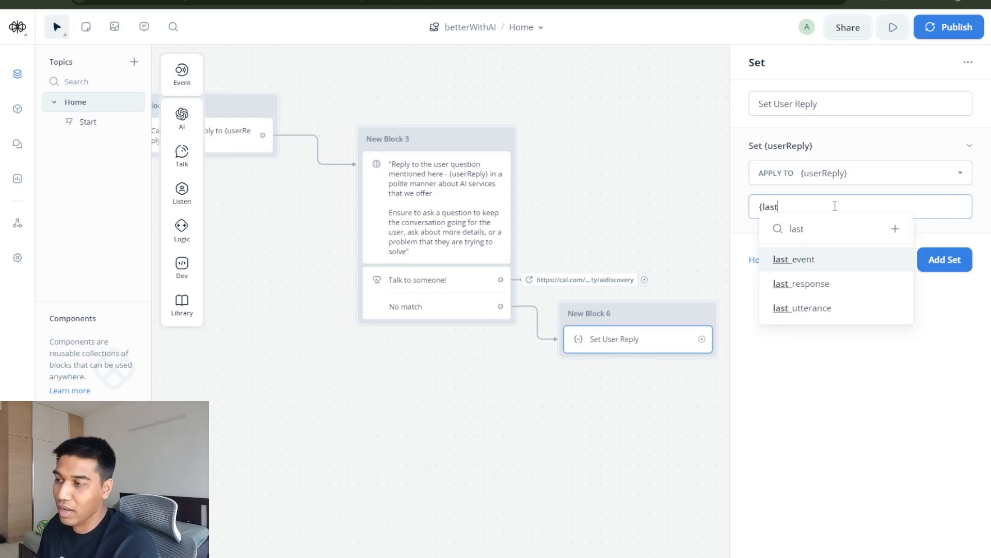
click(847, 307)
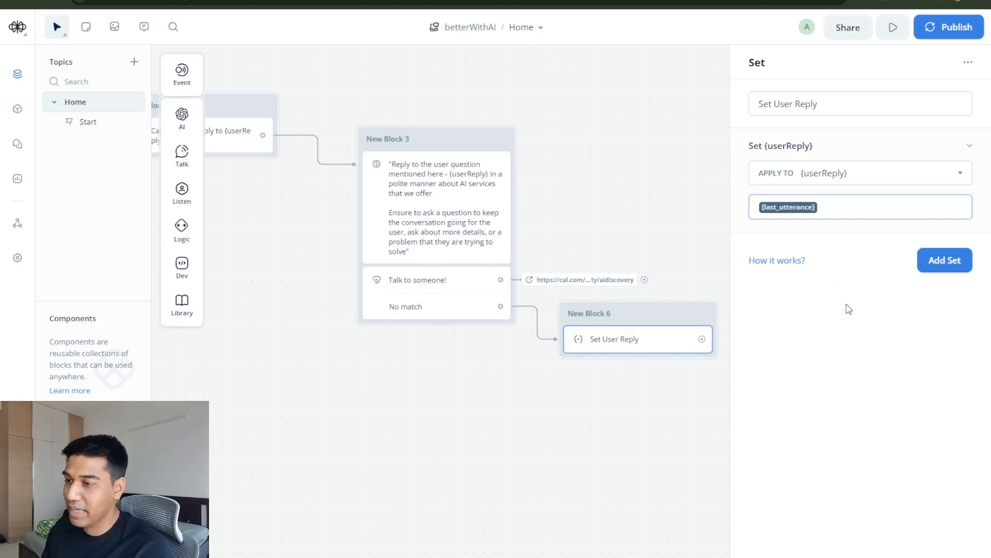
Connect the Set User Reply step back to New Block 3 and place New Block 6 directly beneath that block.
drag(682, 313, 454, 228)
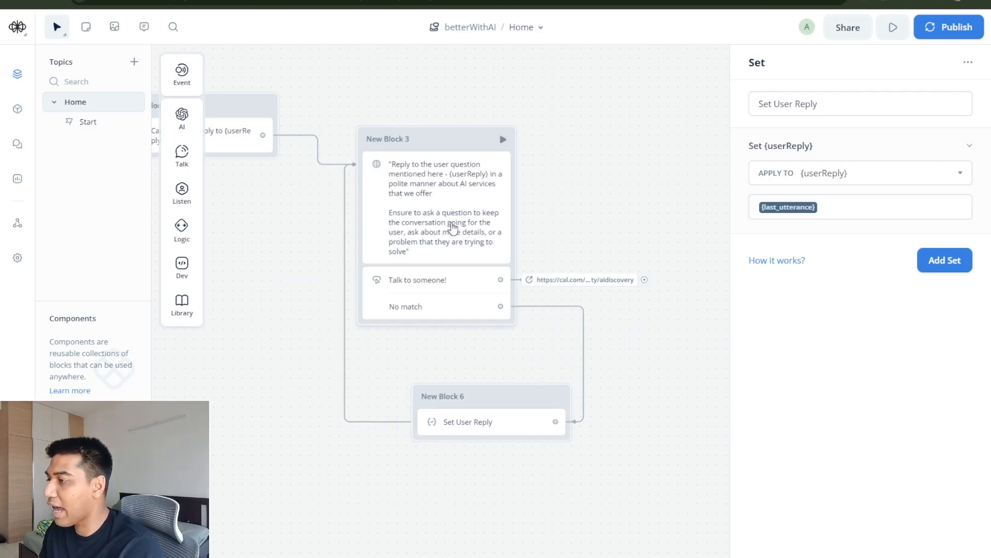
drag(499, 385, 447, 378)
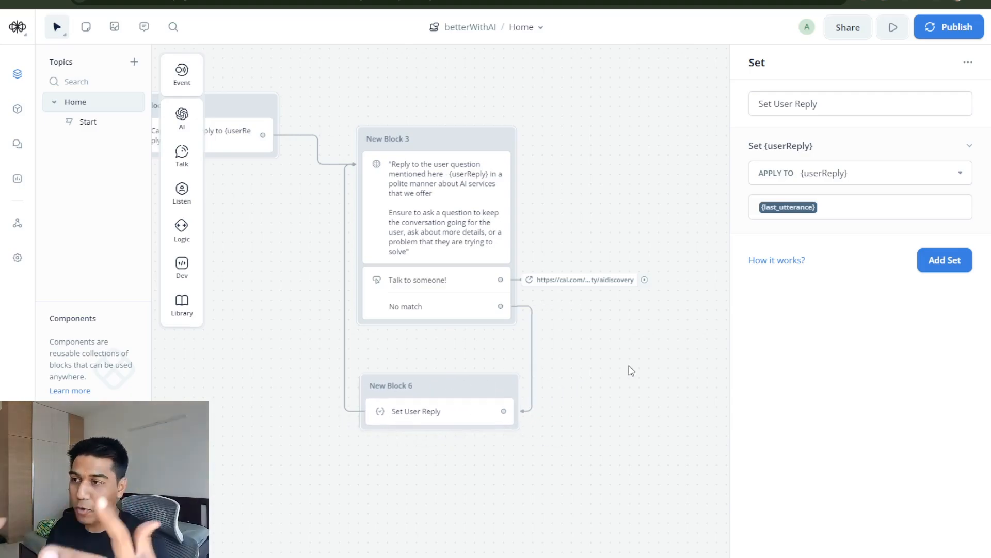
scroll(671, 217, left, 5)
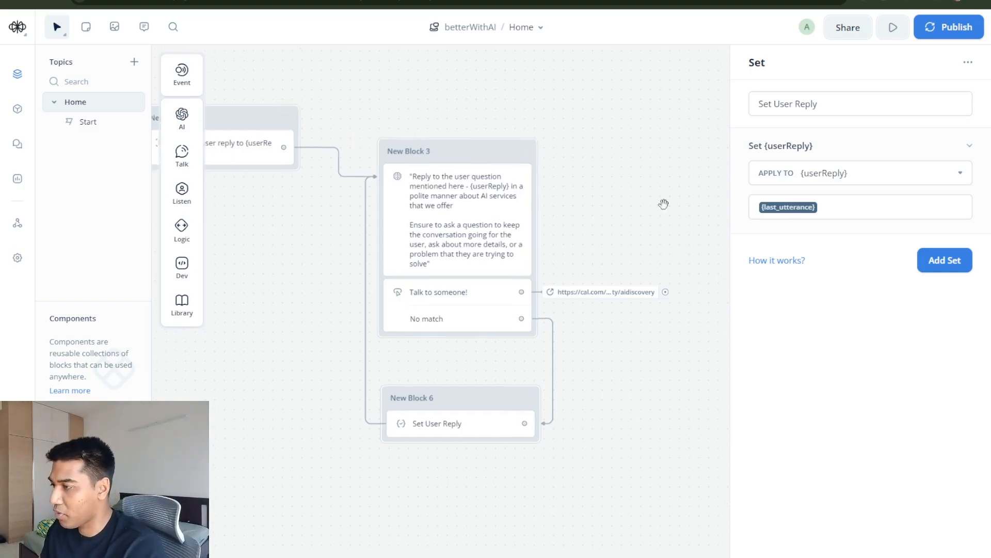
Train the assistant in the prototype view and start a test run.
click(893, 28)
click(874, 61)
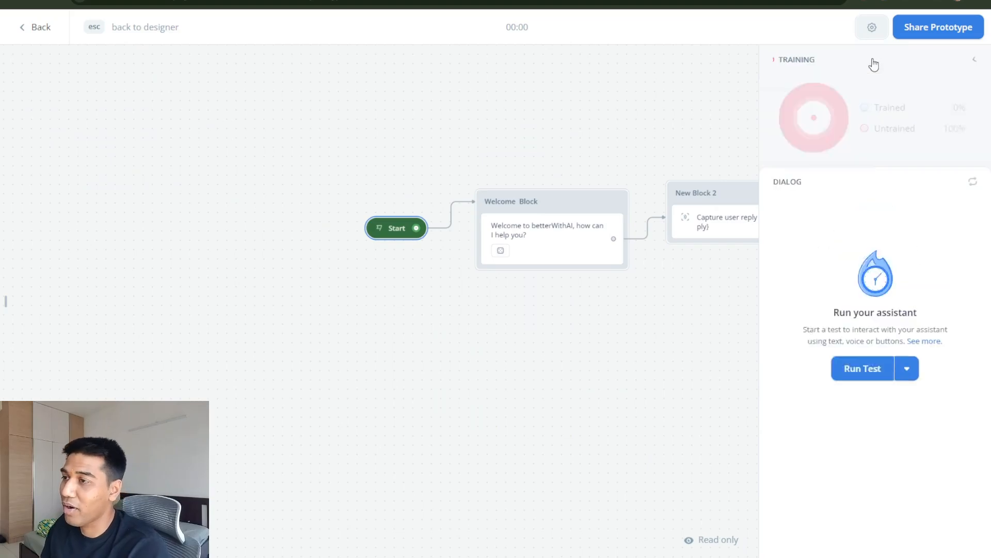
click(865, 203)
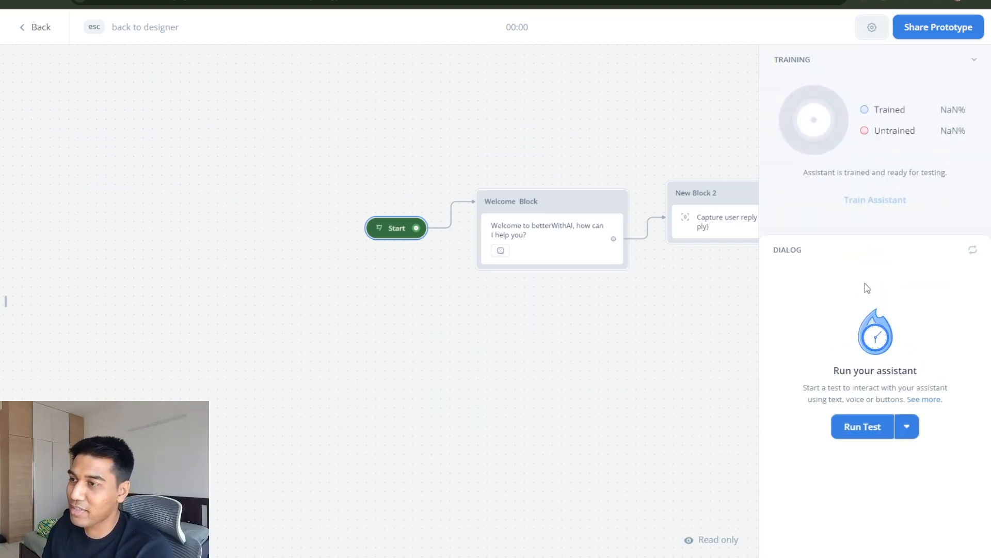
click(857, 428)
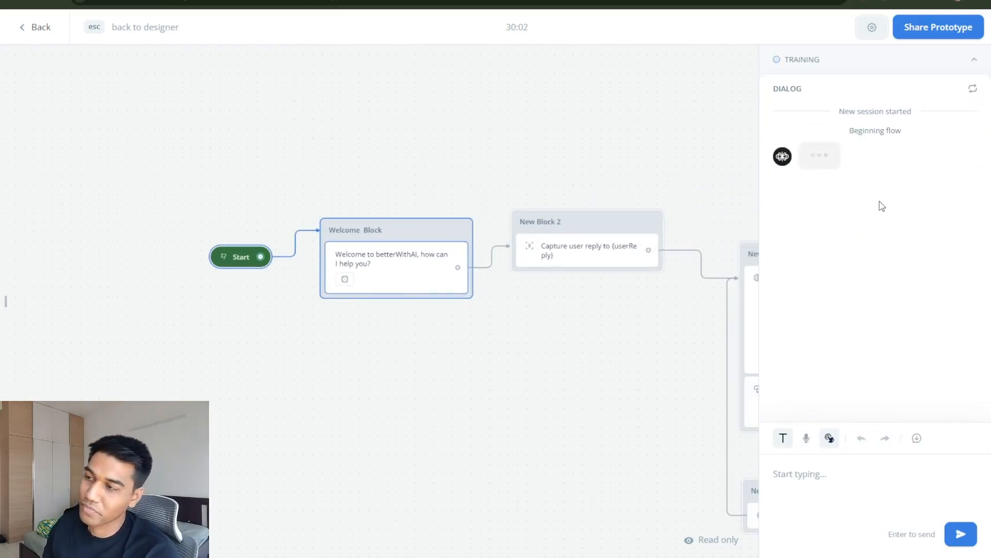
Test the chatbot with "I want to learn about your services", try its "Talk to someone!" button and return to the prototype.
text(I want to)
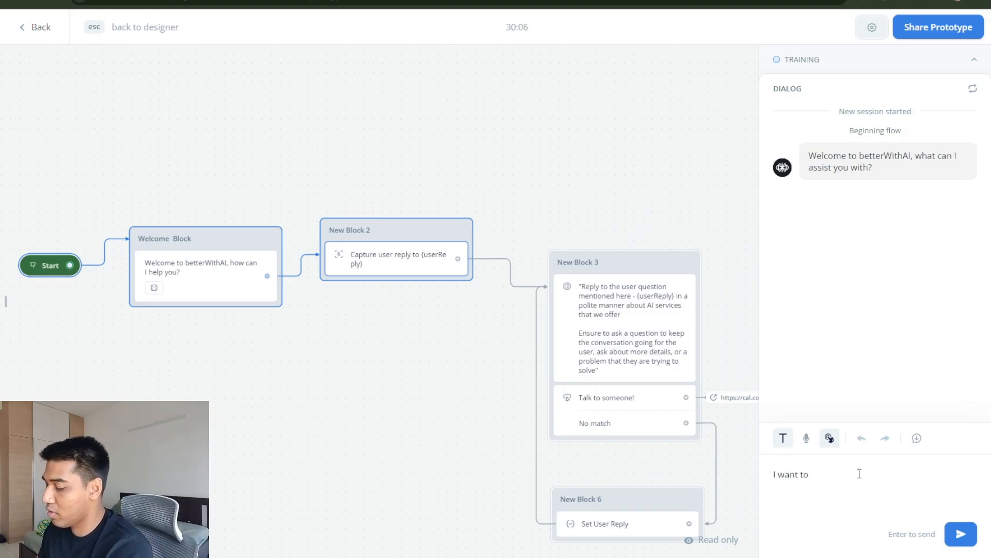
text( learn about your ser)
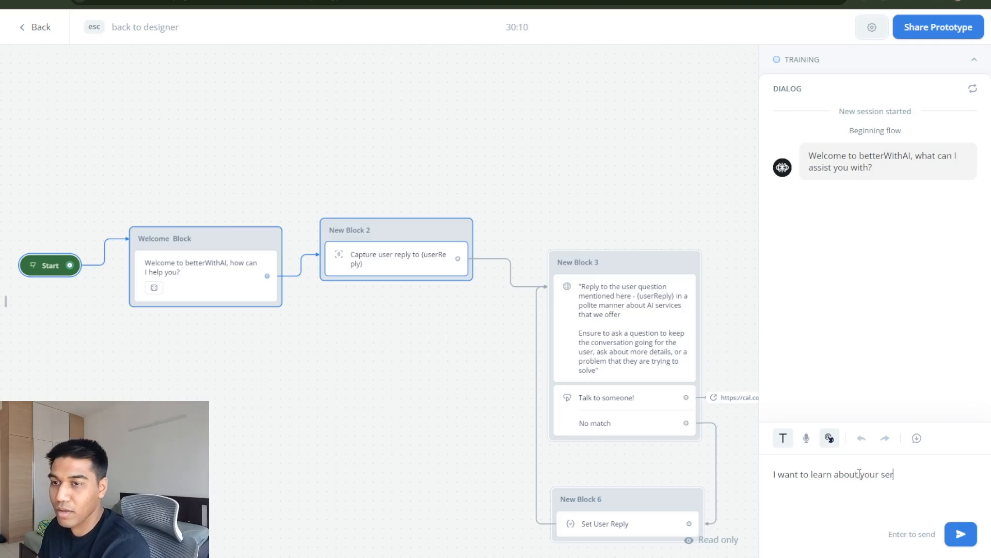
text(vices)
key(Return)
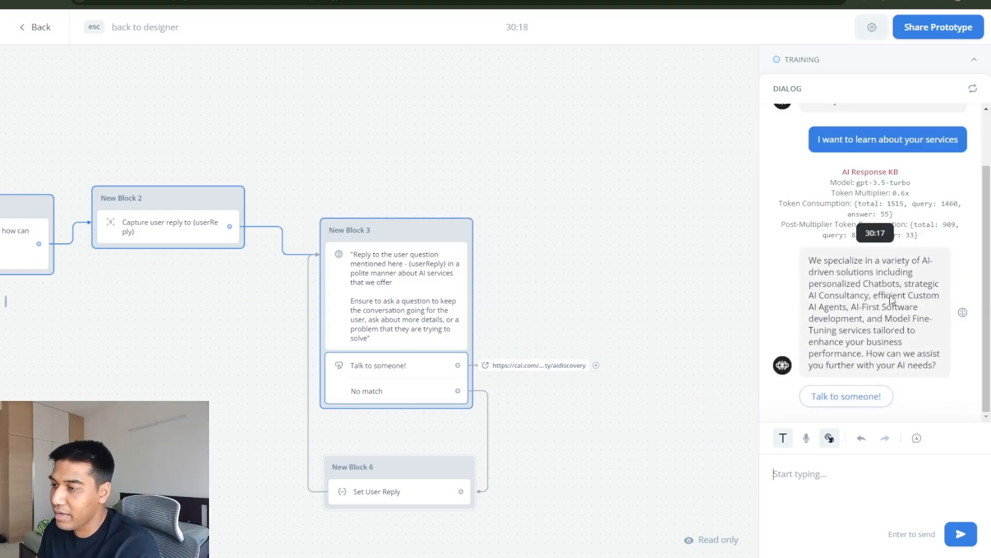
click(863, 397)
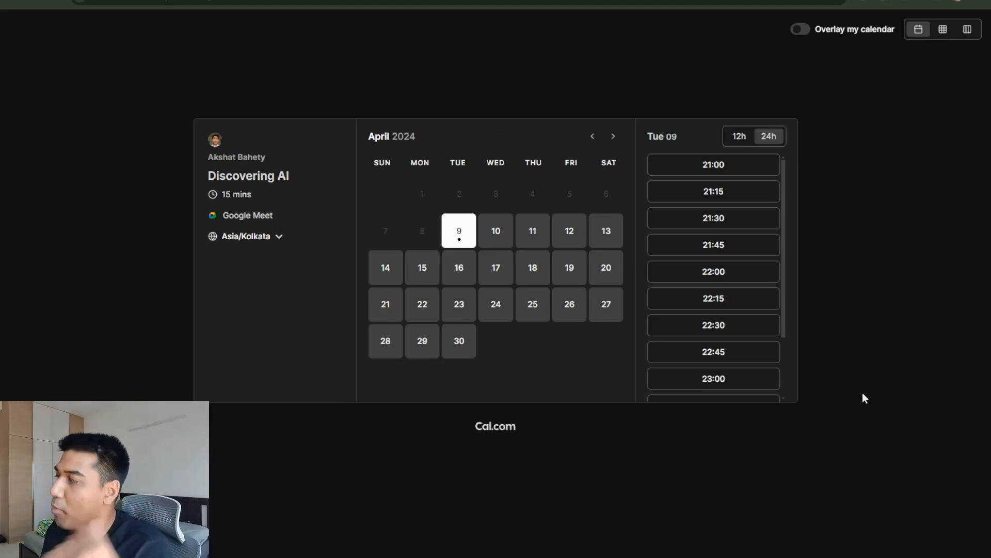
click(258, 0)
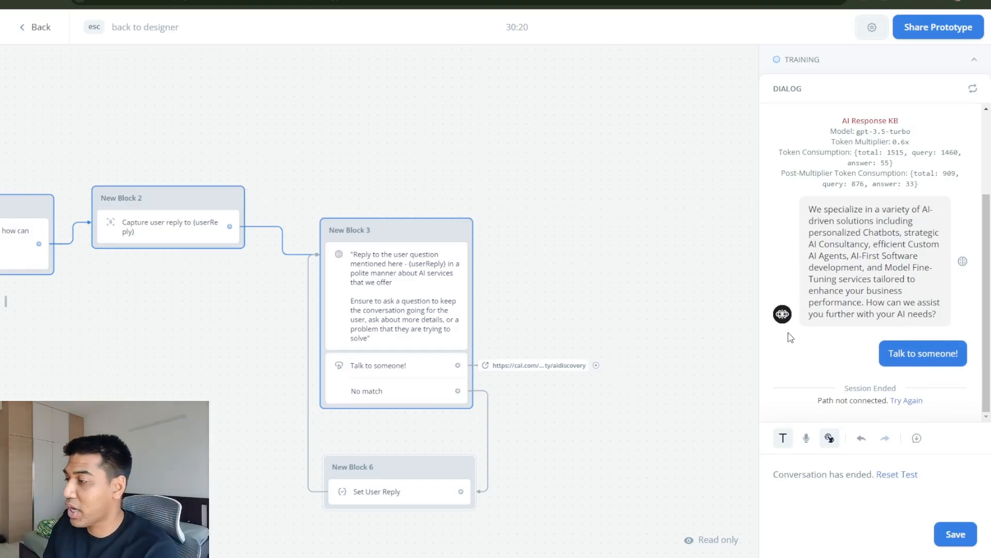
Return to the designer and connect the outgoing path of the Cal.com Open URL action to New Block 2.
key(Escape)
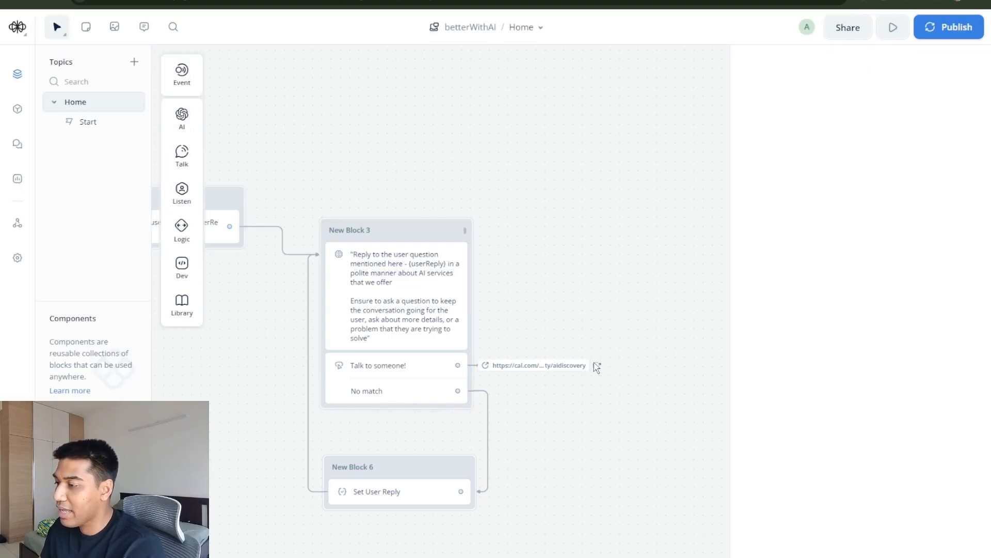
drag(598, 284, 695, 219)
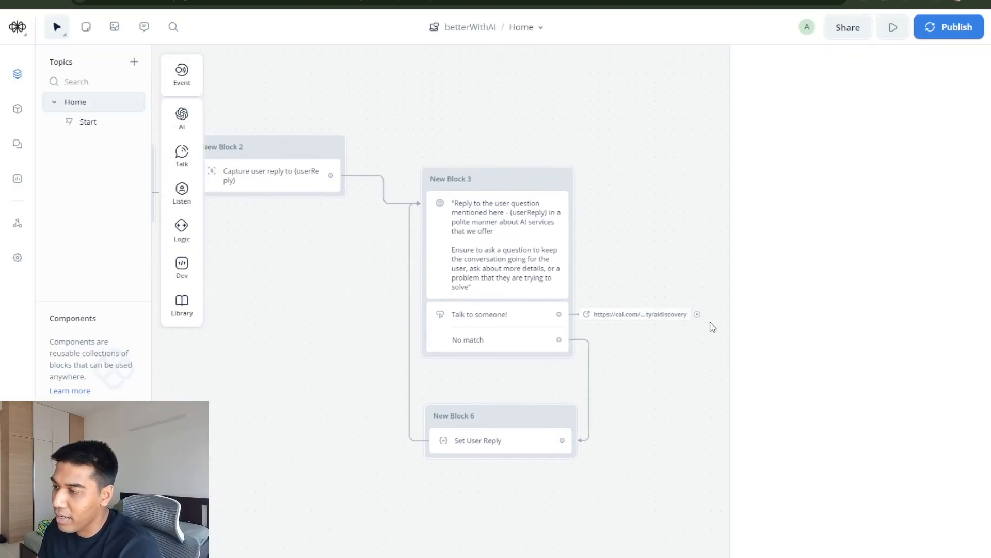
drag(692, 314, 318, 180)
scroll(616, 91, left, 5)
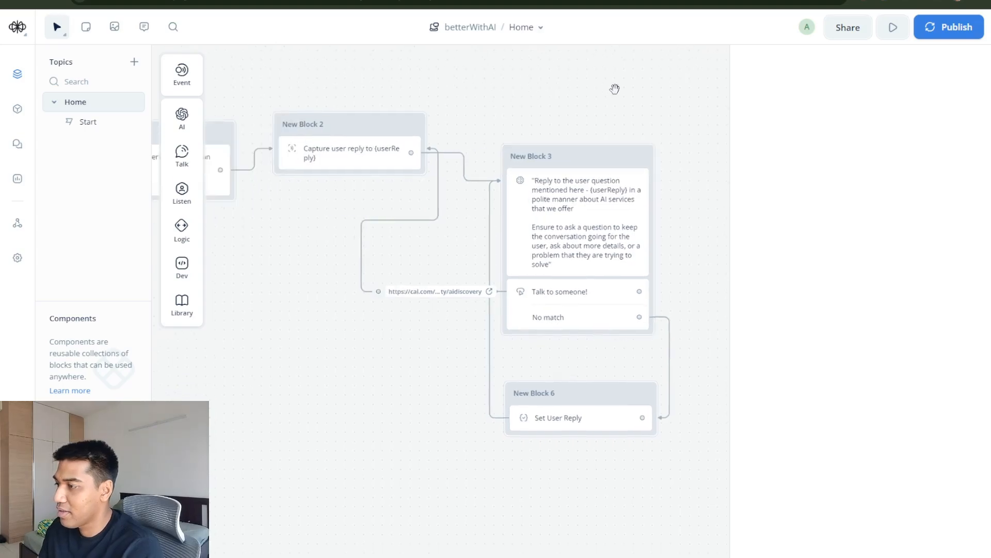
Start a new test run and send the chatbot the message "tell me about your services".
click(890, 35)
click(883, 288)
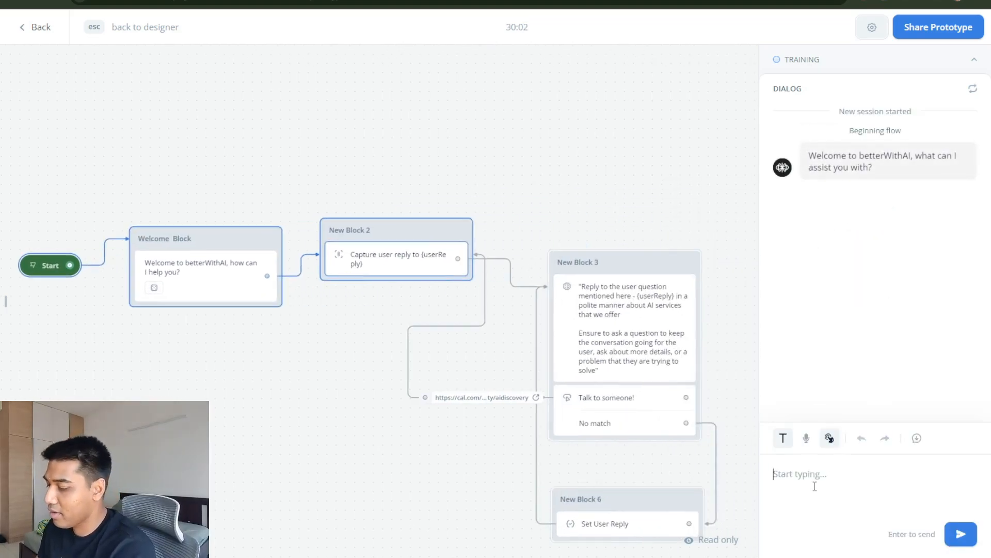
text(Iw)
text(ell )
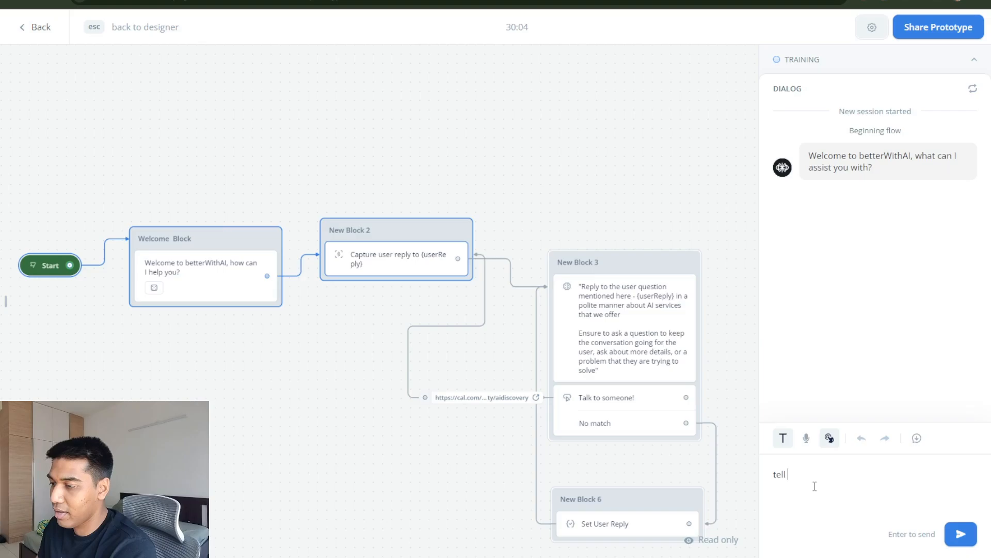
text(me about your)
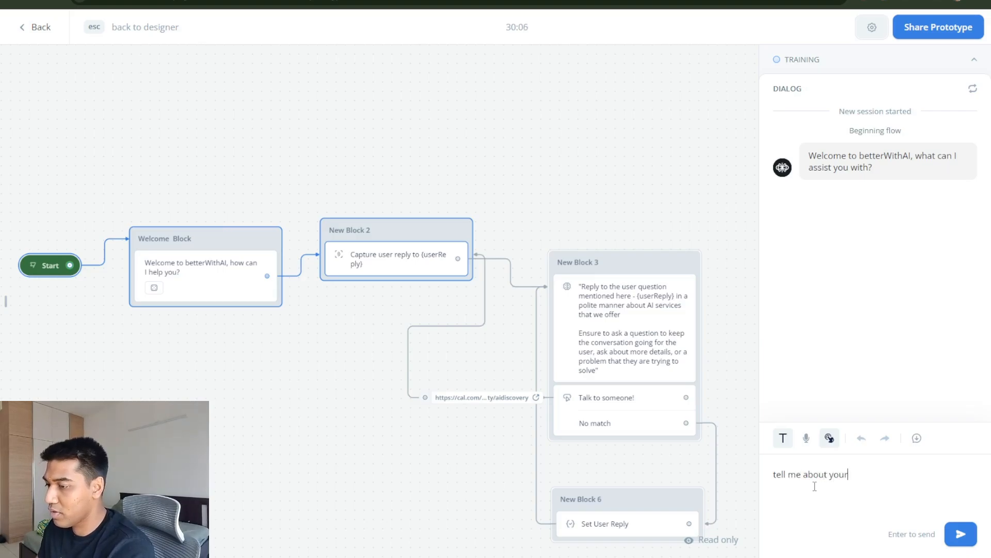
text( services)
key(Return)
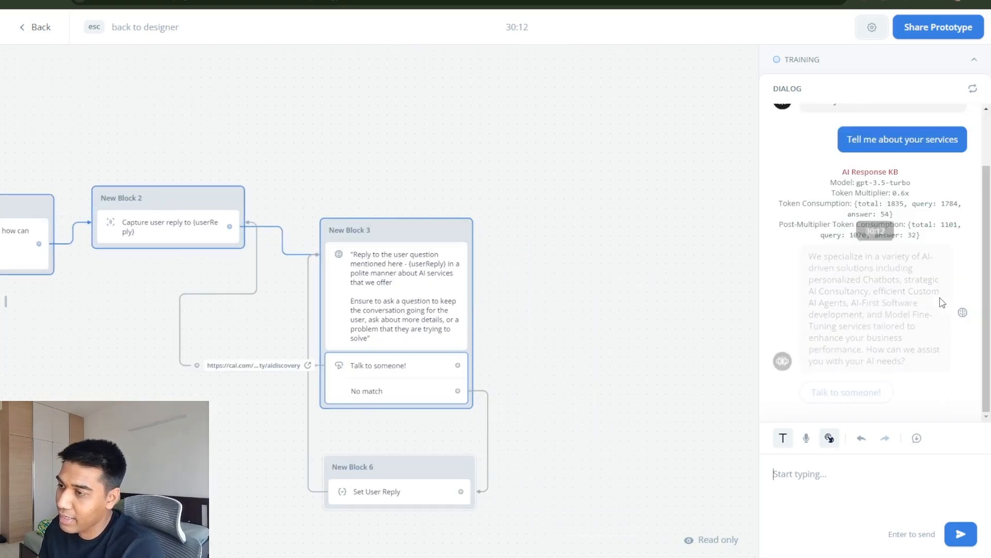
Try the "Talk to someone!" booking link, continue the same chat with "Tell me about chartbots", and leave the prototype view.
click(845, 394)
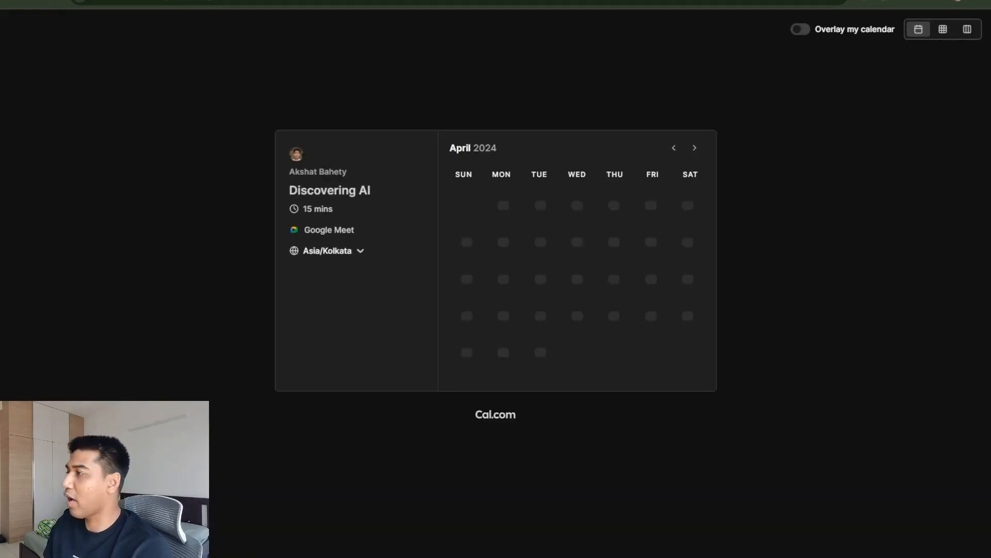
click(60, 1)
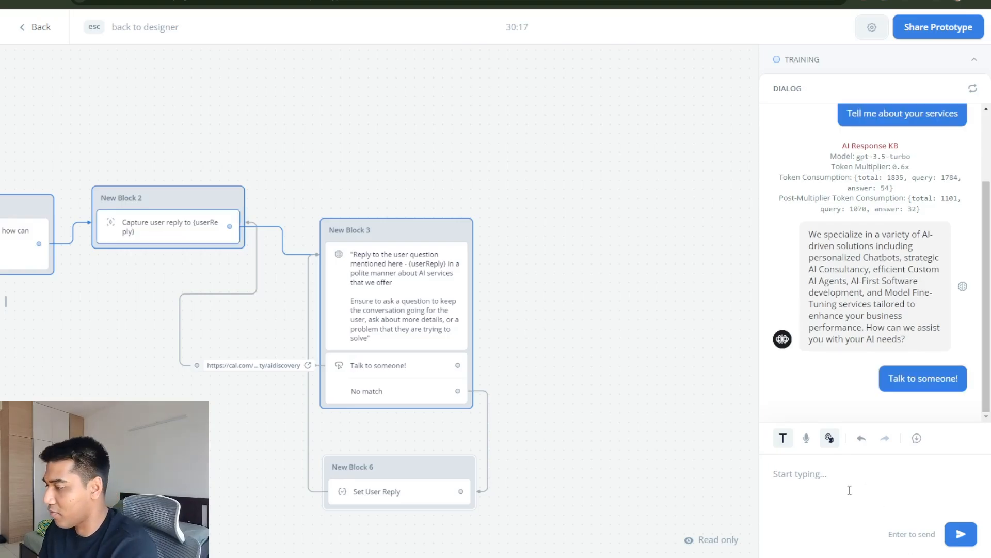
text(Tell m)
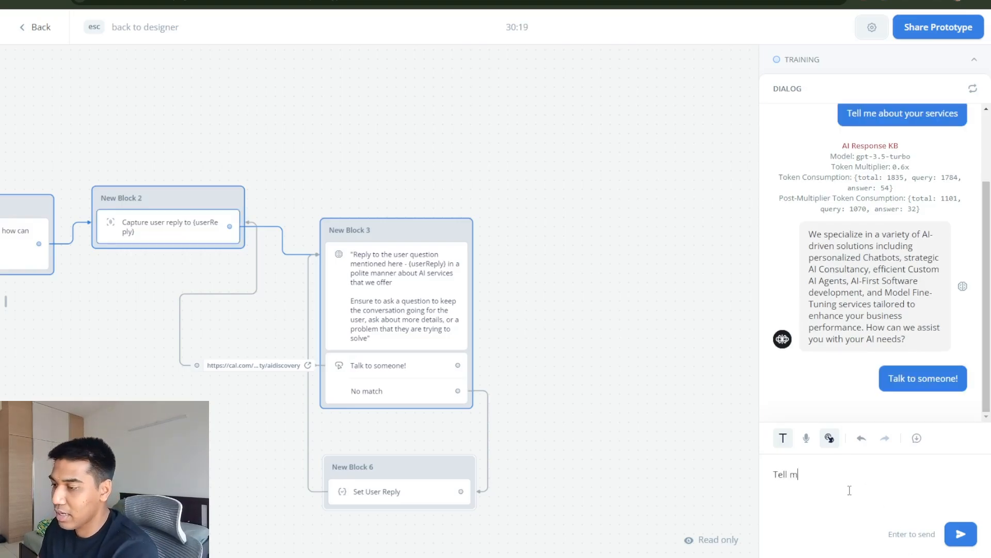
text(e about chartbot)
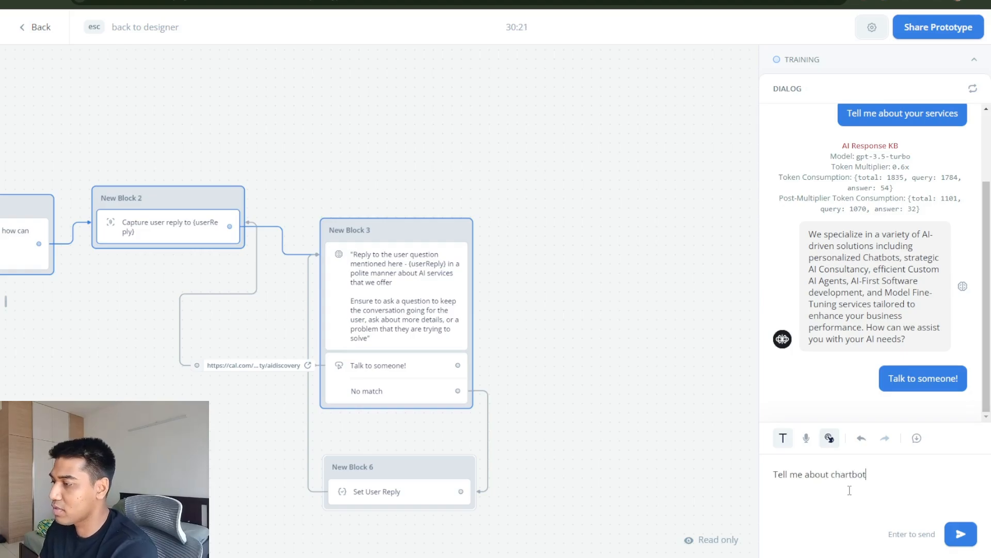
text(s)
key(Return)
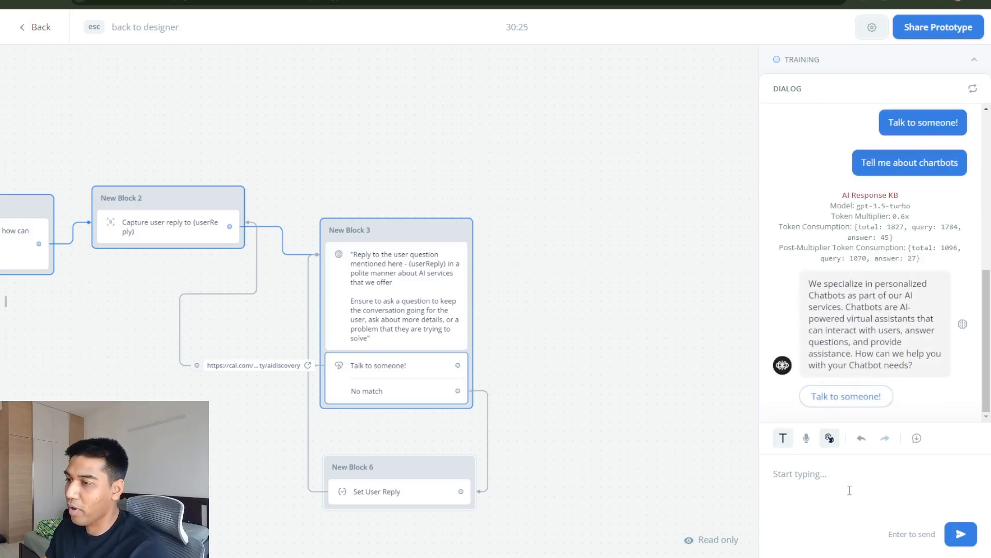
key(Escape)
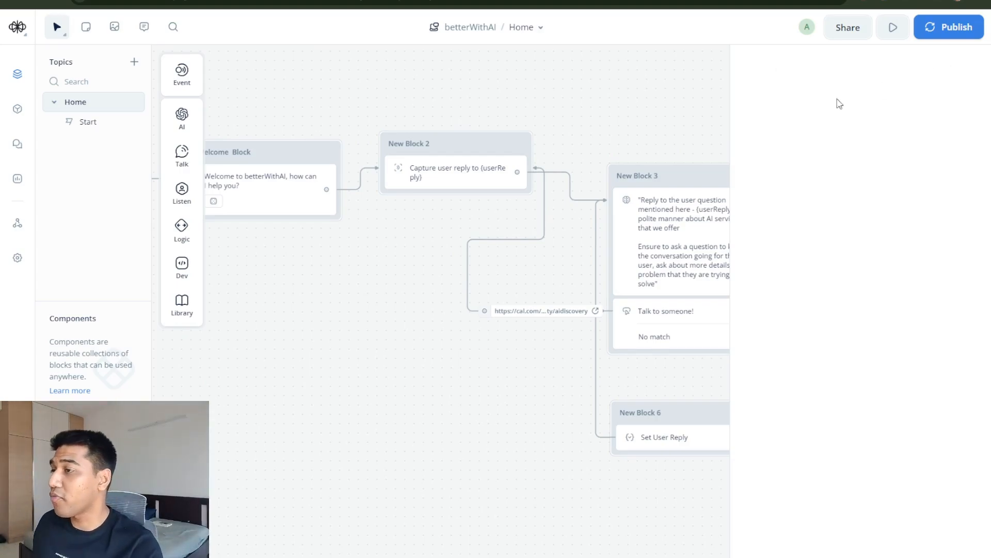
Open the shareable chat-input prototype link for testers in a new browser tab.
click(849, 32)
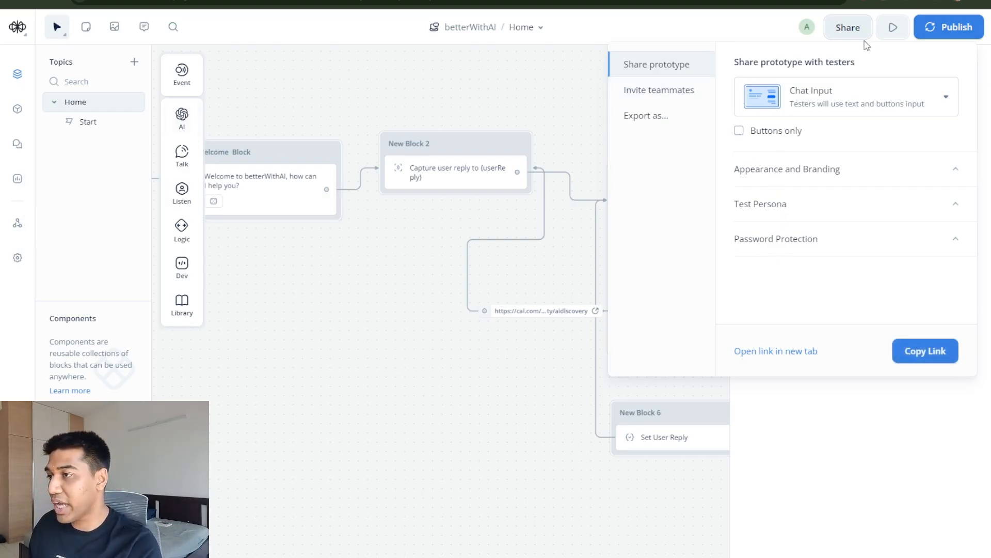
click(846, 32)
click(846, 32)
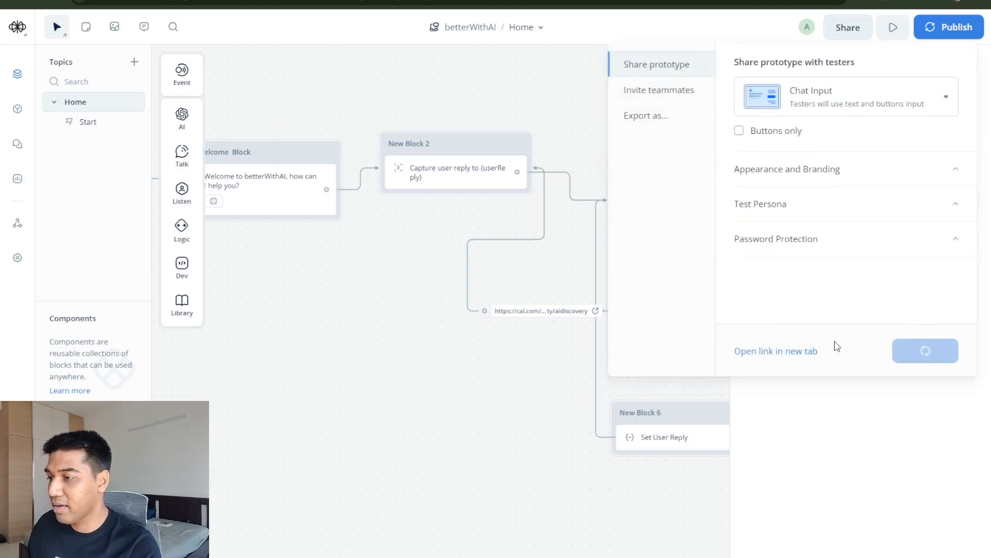
click(791, 351)
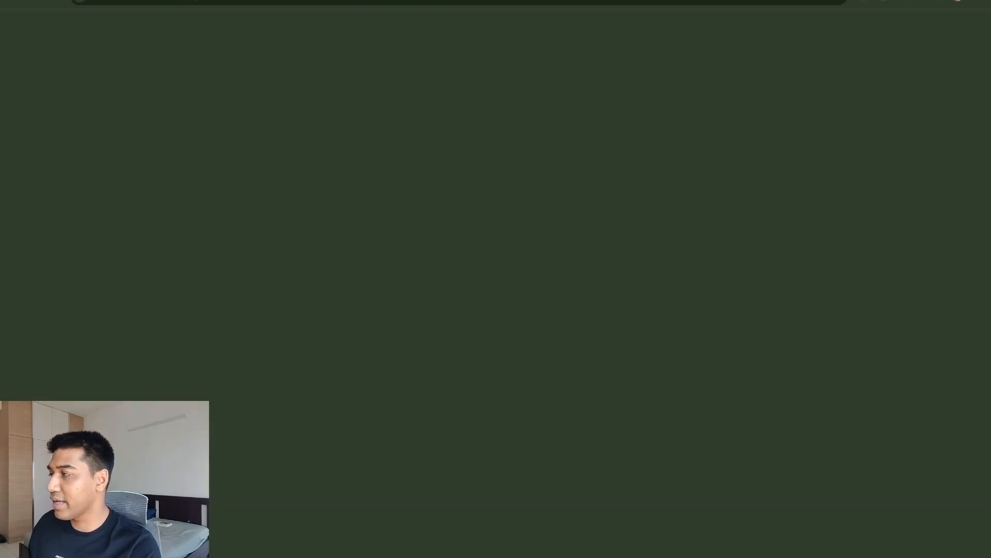
click(299, 2)
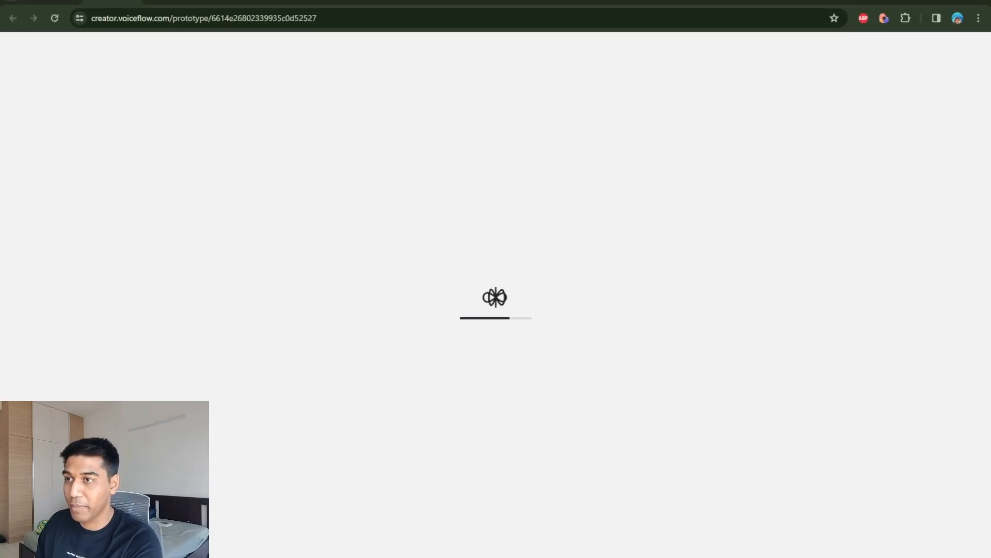
click(802, 19)
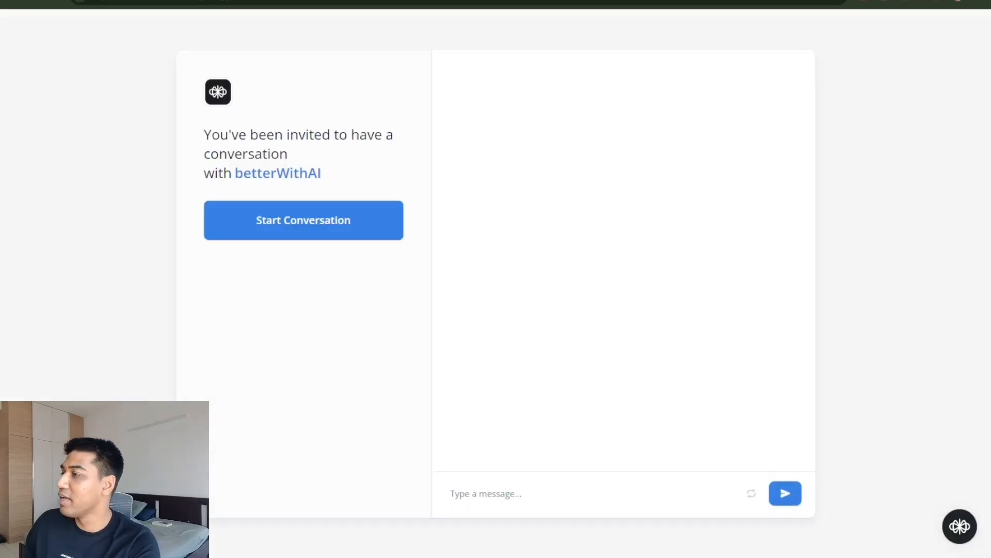
Start a conversation in the shared prototype, send "Tell me about betterwithai" and try the "Talk to someone!" button.
click(370, 237)
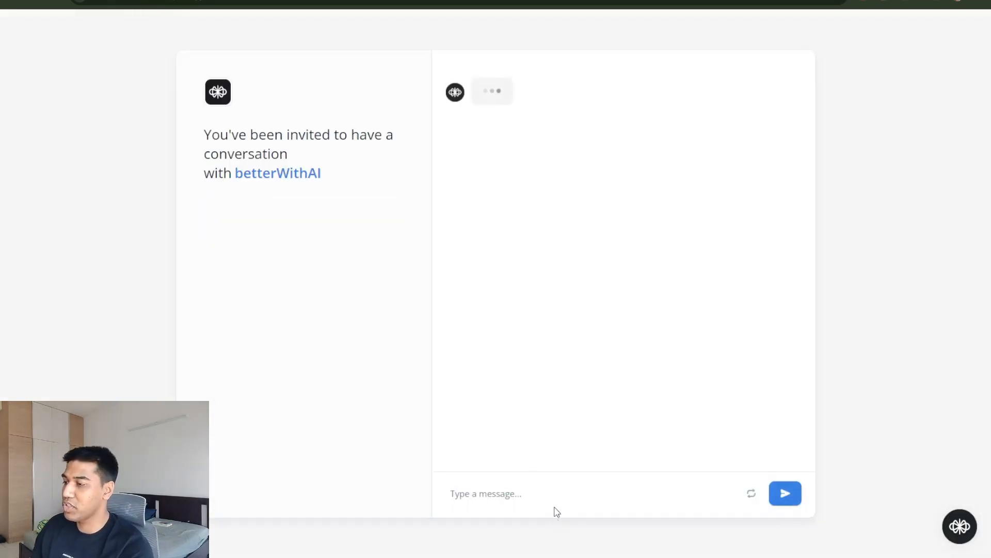
text(Tell me about better)
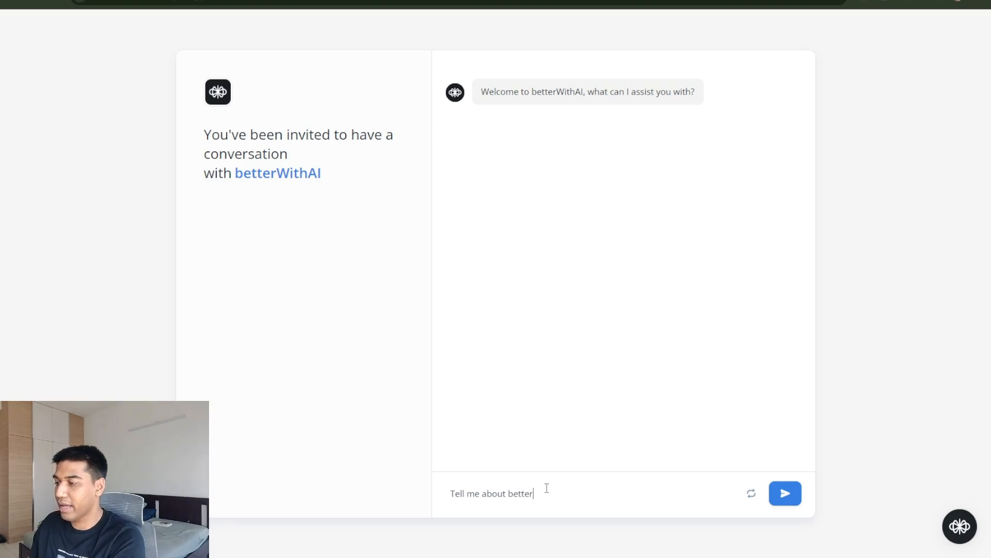
text(withai)
key(Return)
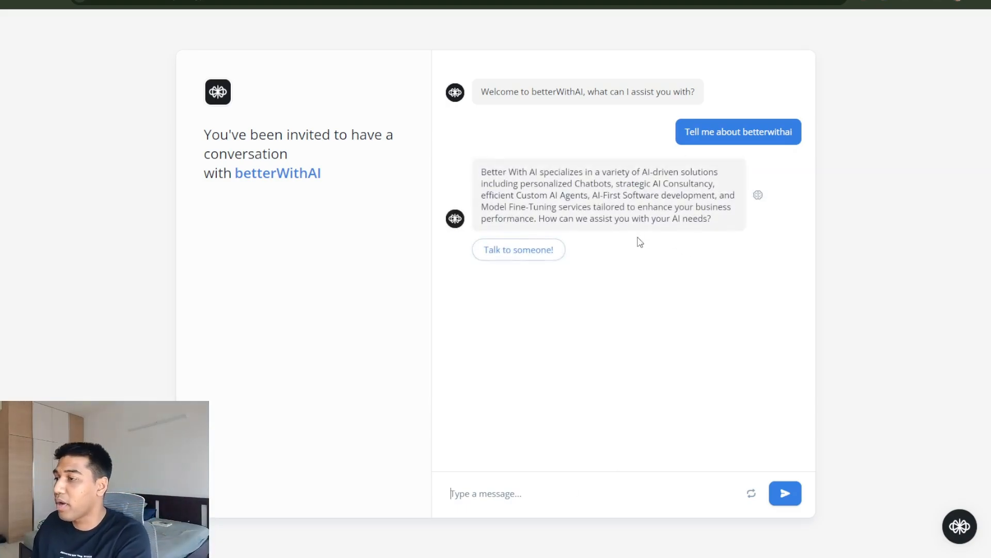
click(521, 249)
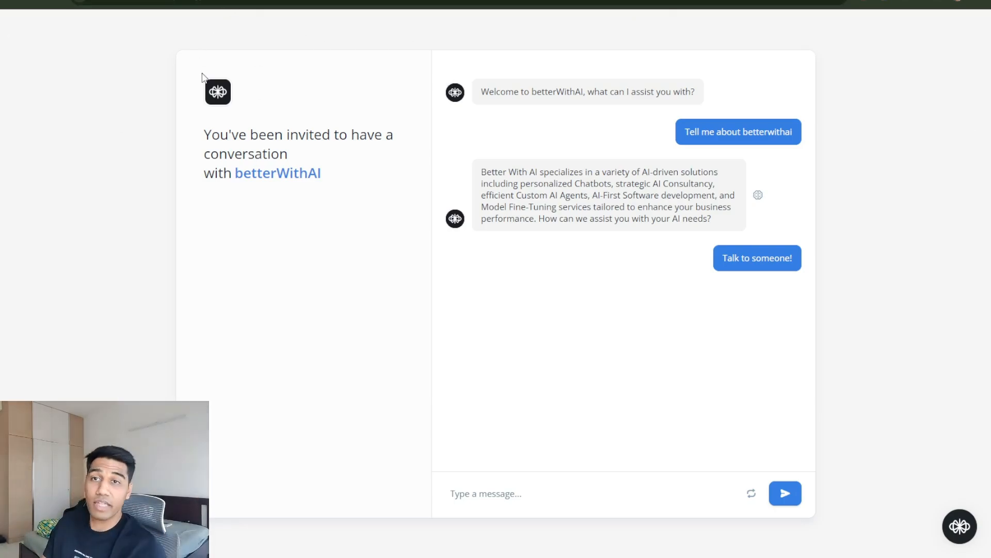
Go back to the betterWithAI project and review the latest conversation transcript and the analytics for the last 7 days.
click(73, 1)
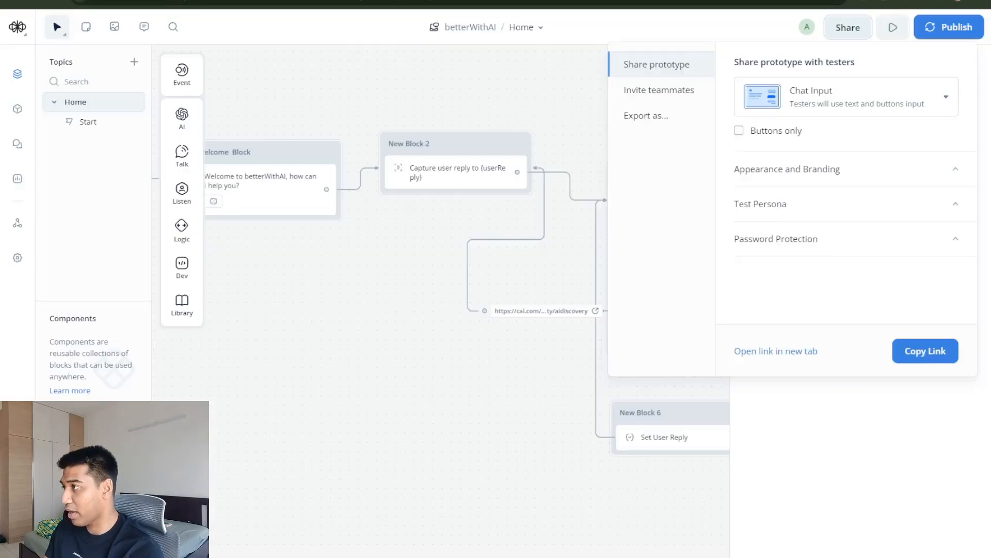
click(10, 150)
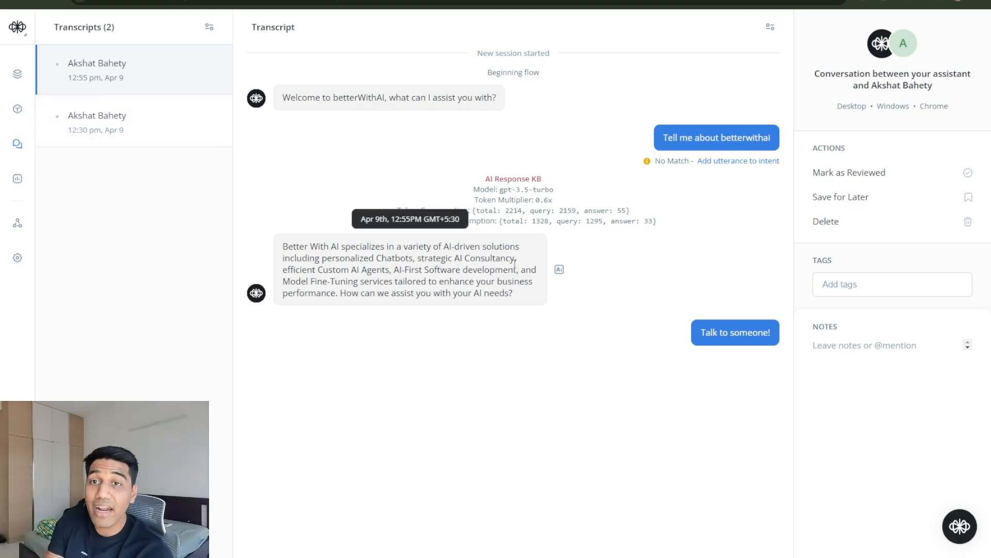
click(17, 180)
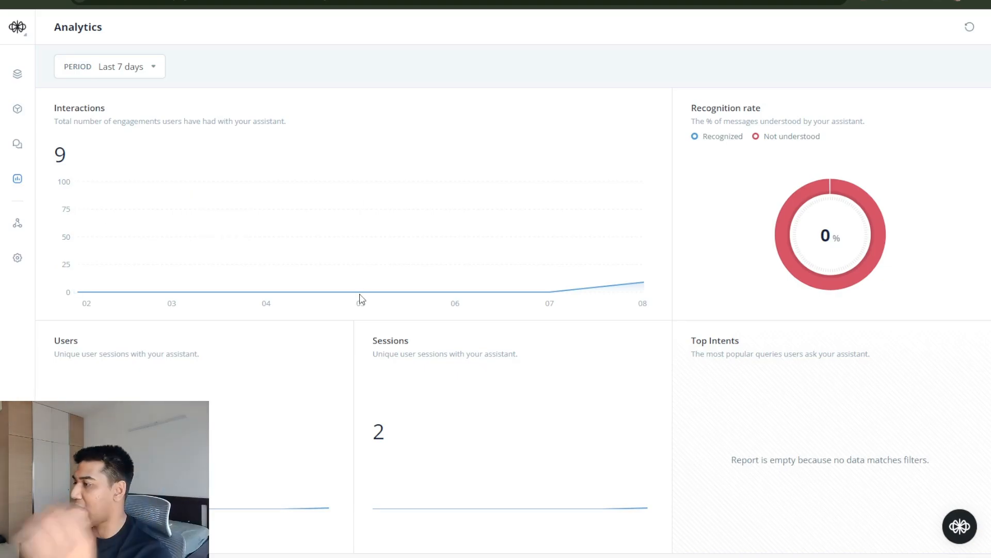
Return to the designer and look over the complete flow from the Welcome Block to New Block 6.
click(17, 73)
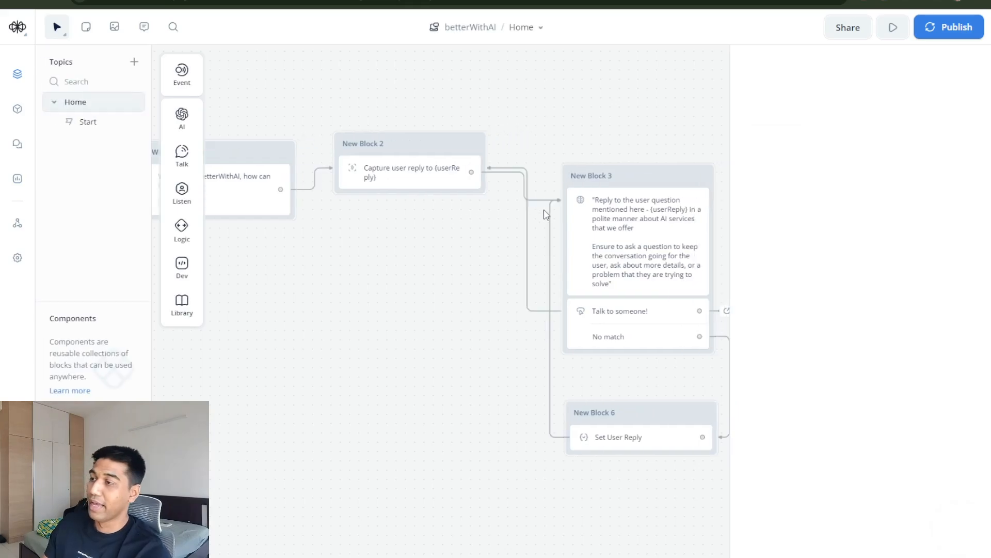
drag(428, 279, 504, 264)
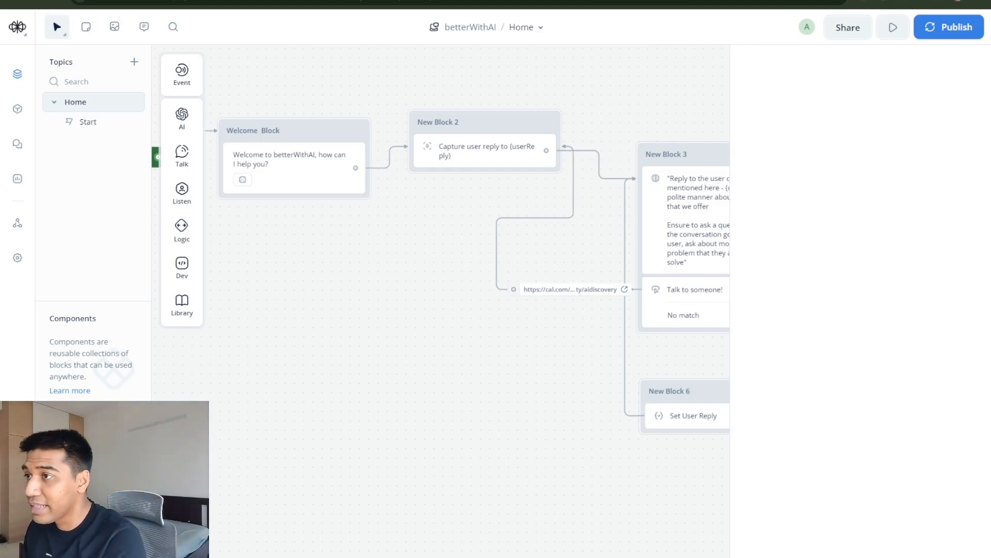
drag(990, 141, 990, 141)
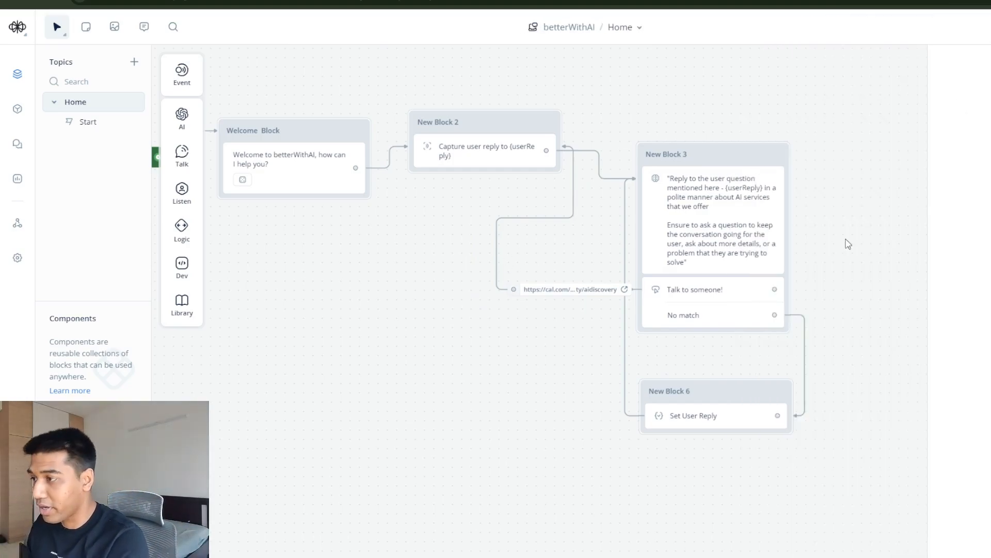